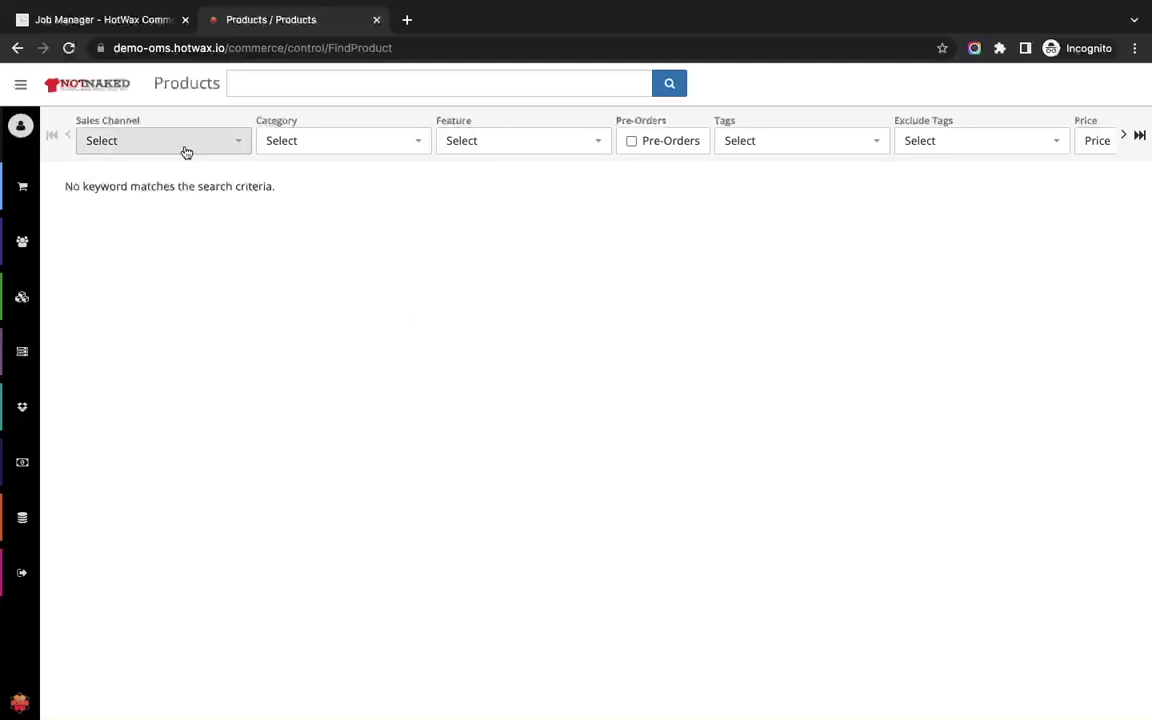
Switch to the Job Manager login page with the demo-oms instance and credentials pre-filled.
click(100, 18)
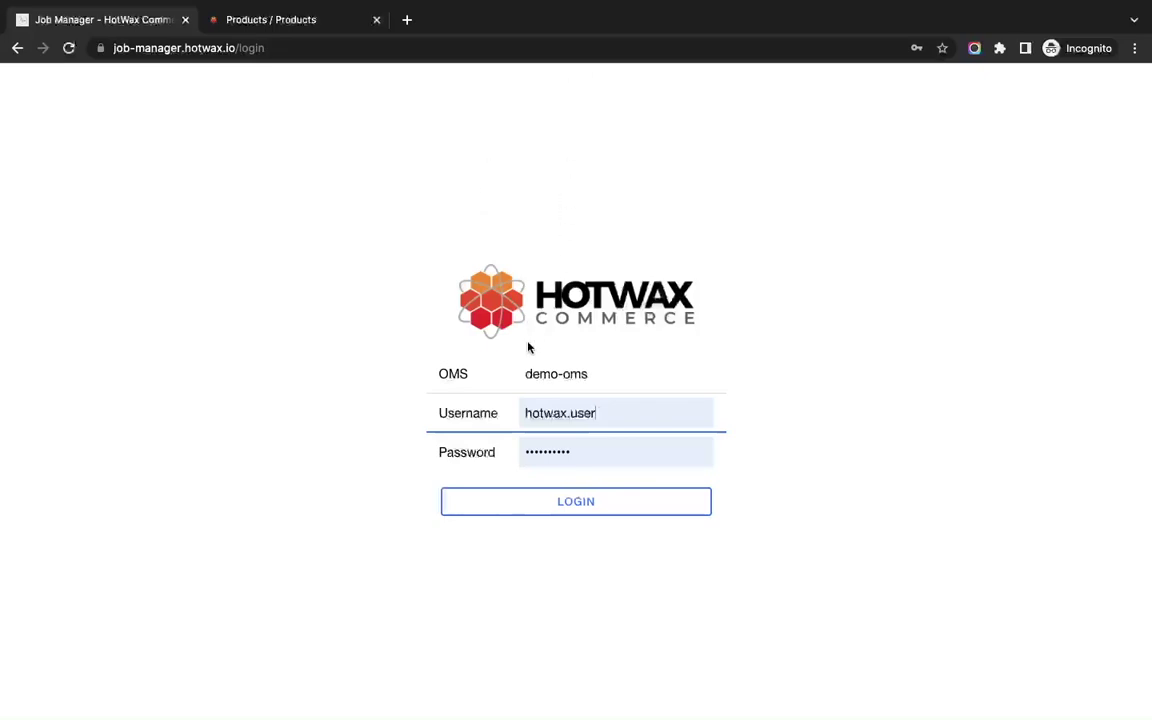
Log in to Job Manager and go to the Initial load page.
click(539, 515)
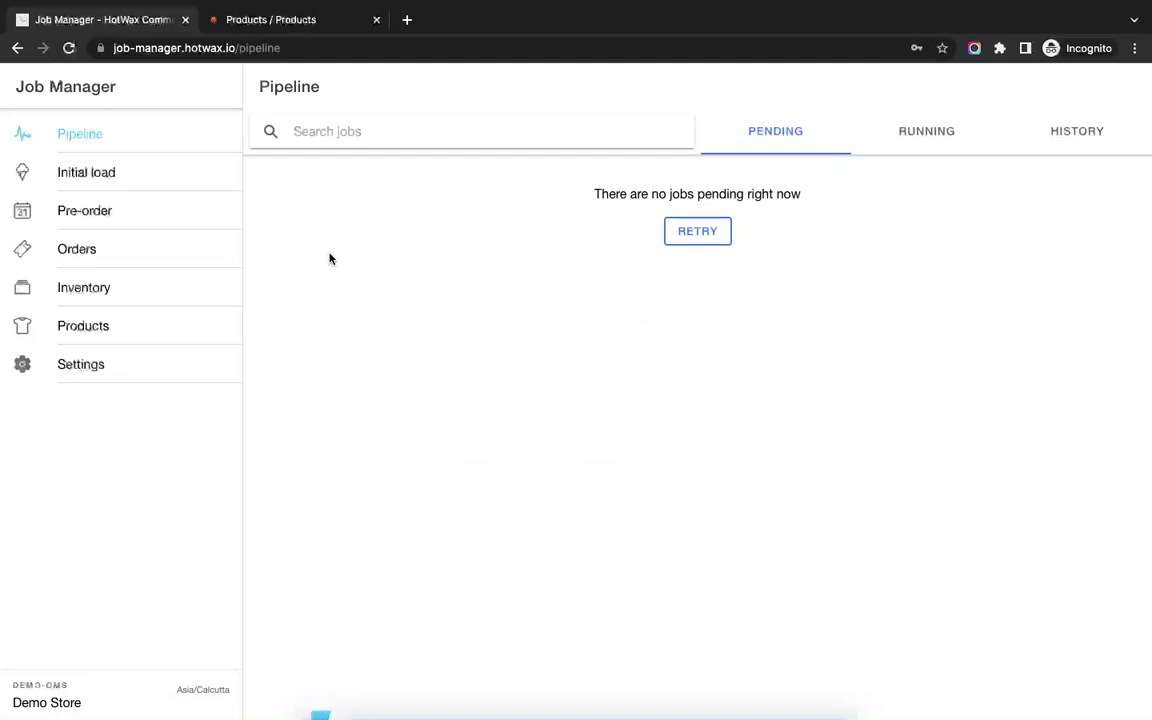
click(123, 180)
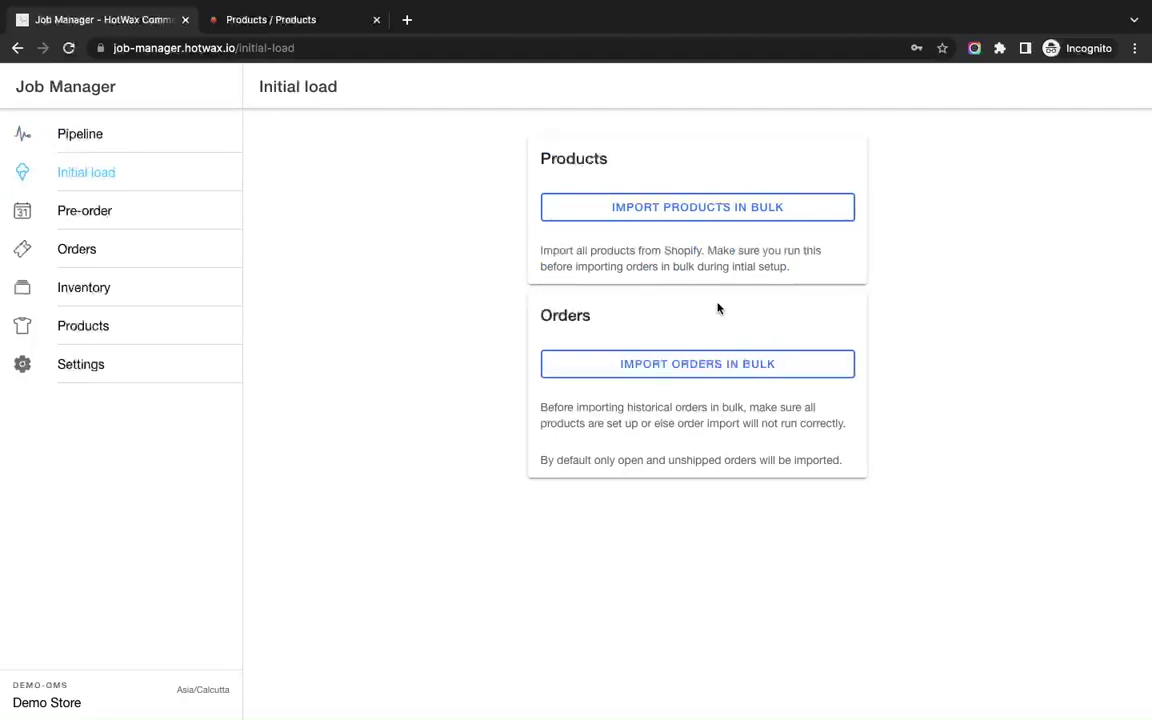
Schedule the bulk Shopify products import for Jun 10, 2022, 6:35 PM and run it now.
click(752, 215)
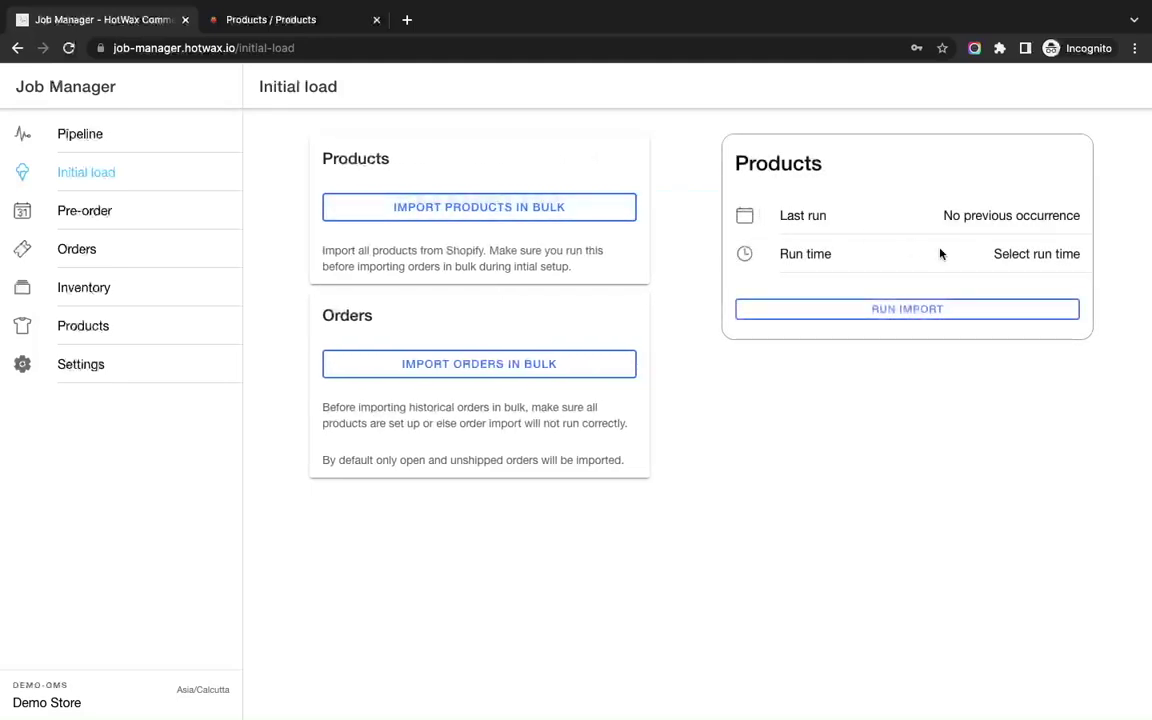
click(1026, 263)
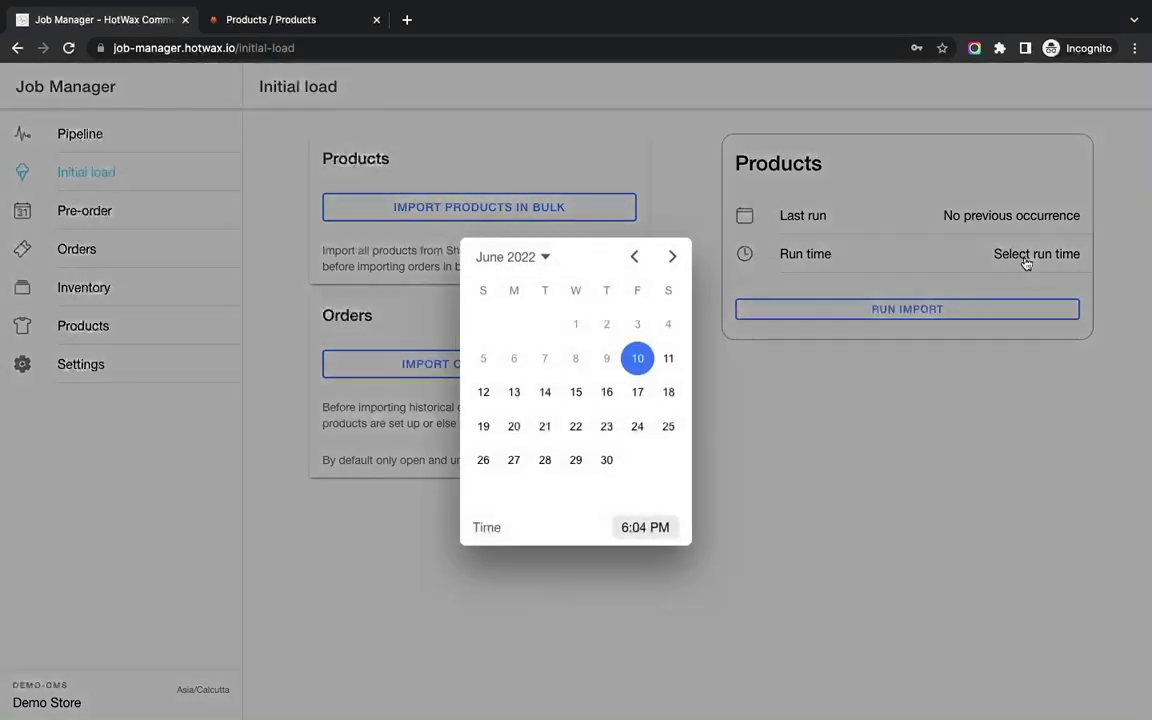
click(644, 532)
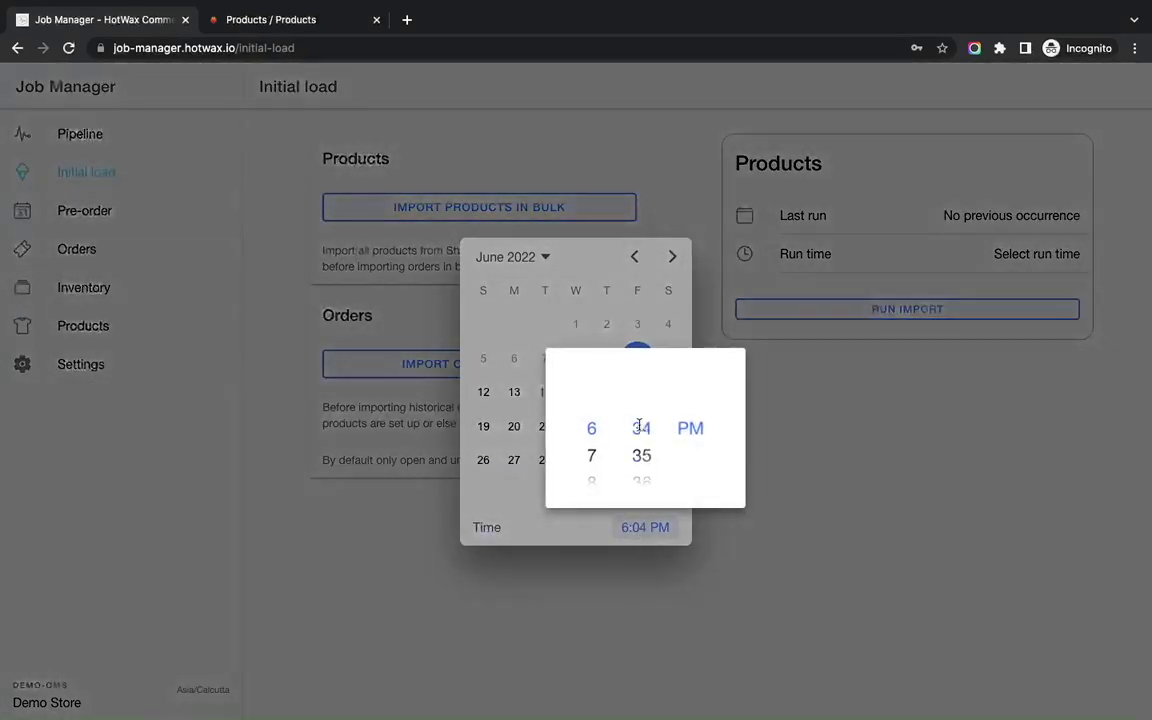
click(638, 427)
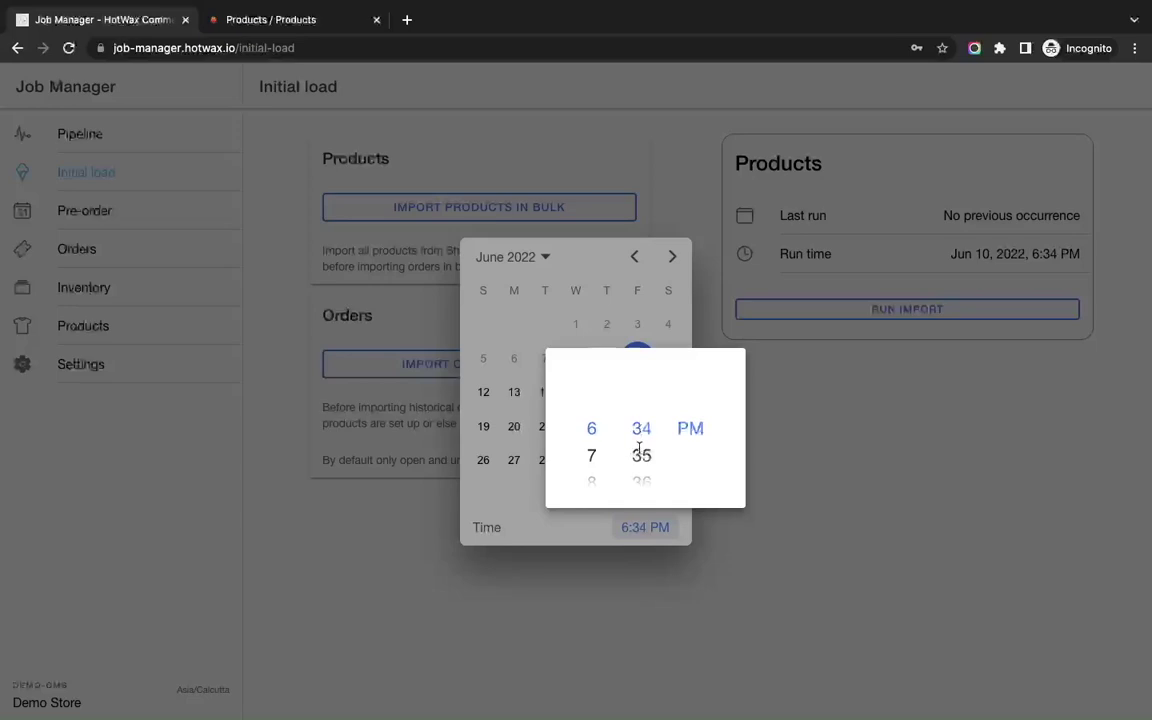
click(641, 455)
click(778, 513)
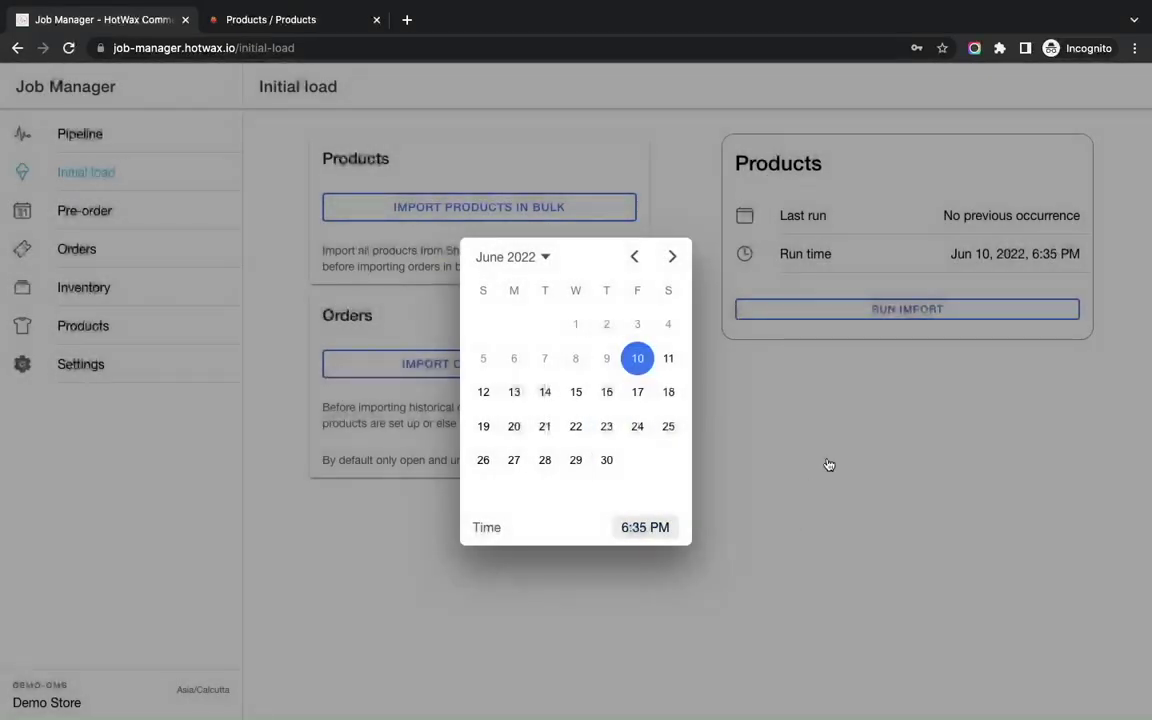
click(828, 465)
click(966, 319)
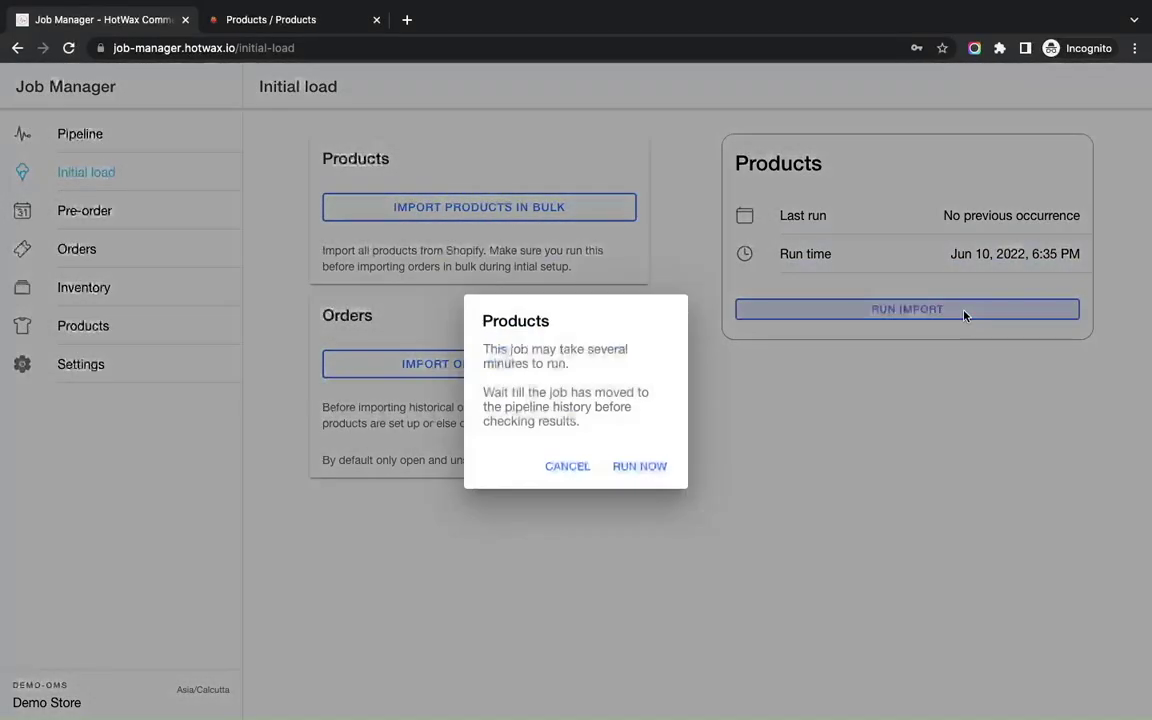
click(640, 467)
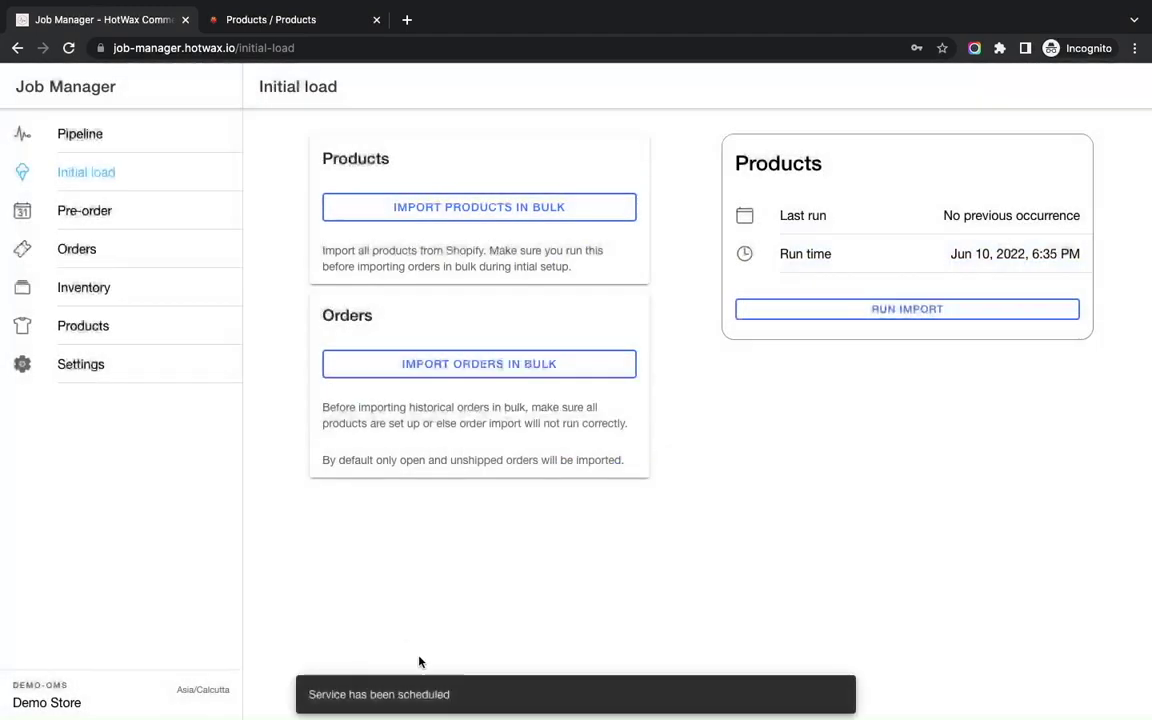
Check the Pending, Running and History pipeline tabs for the import, then return to OMS Products.
click(157, 146)
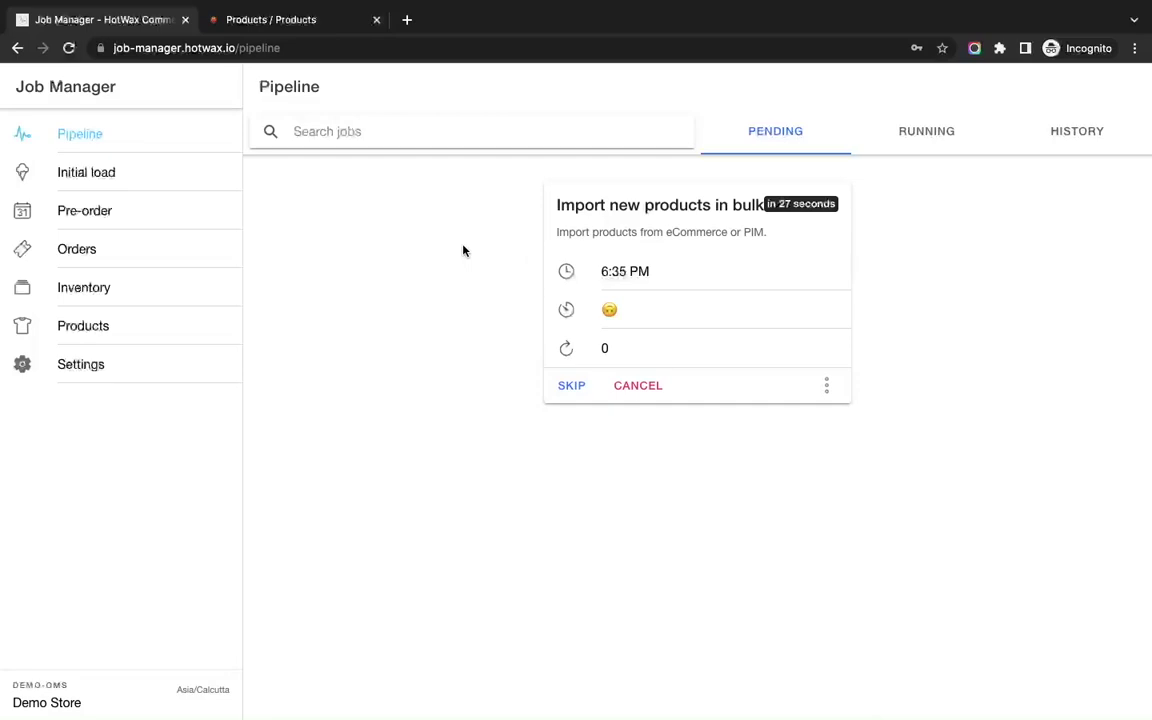
click(904, 146)
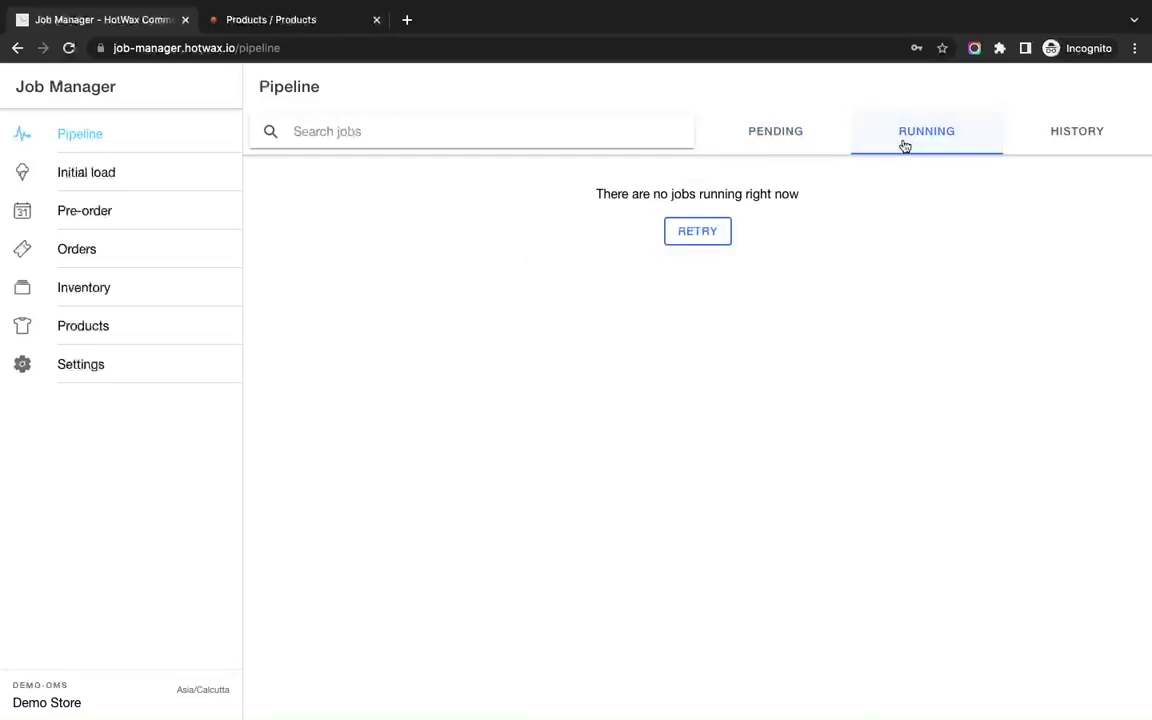
click(1067, 131)
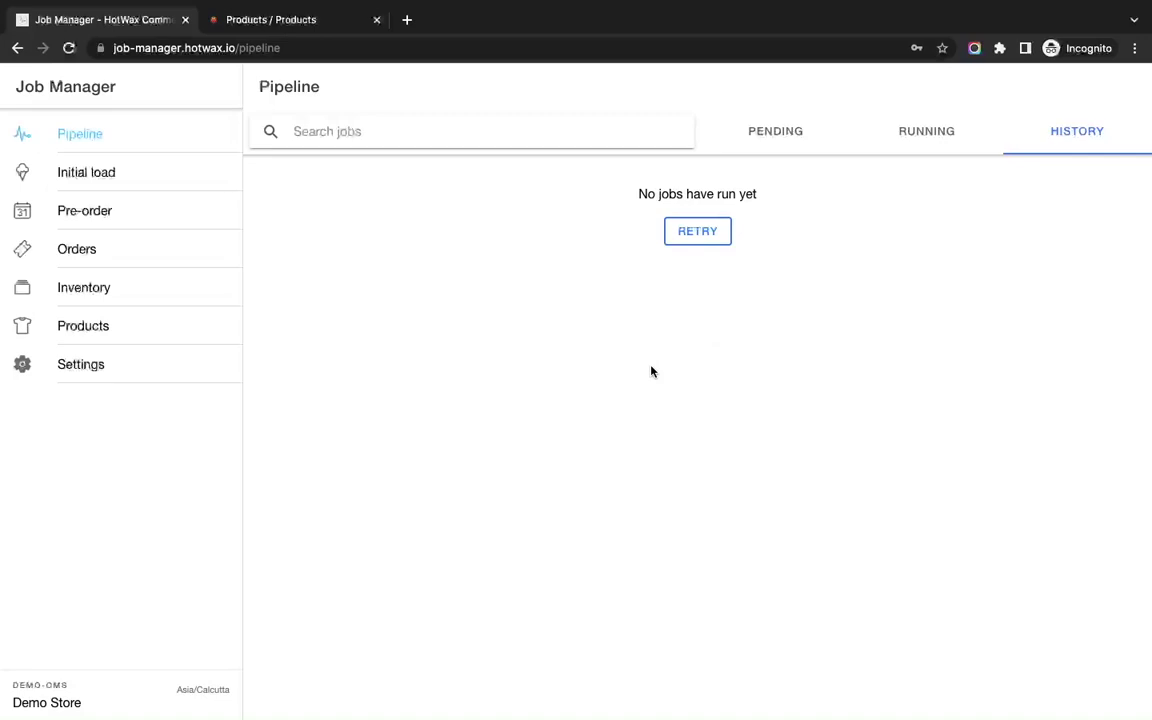
click(294, 22)
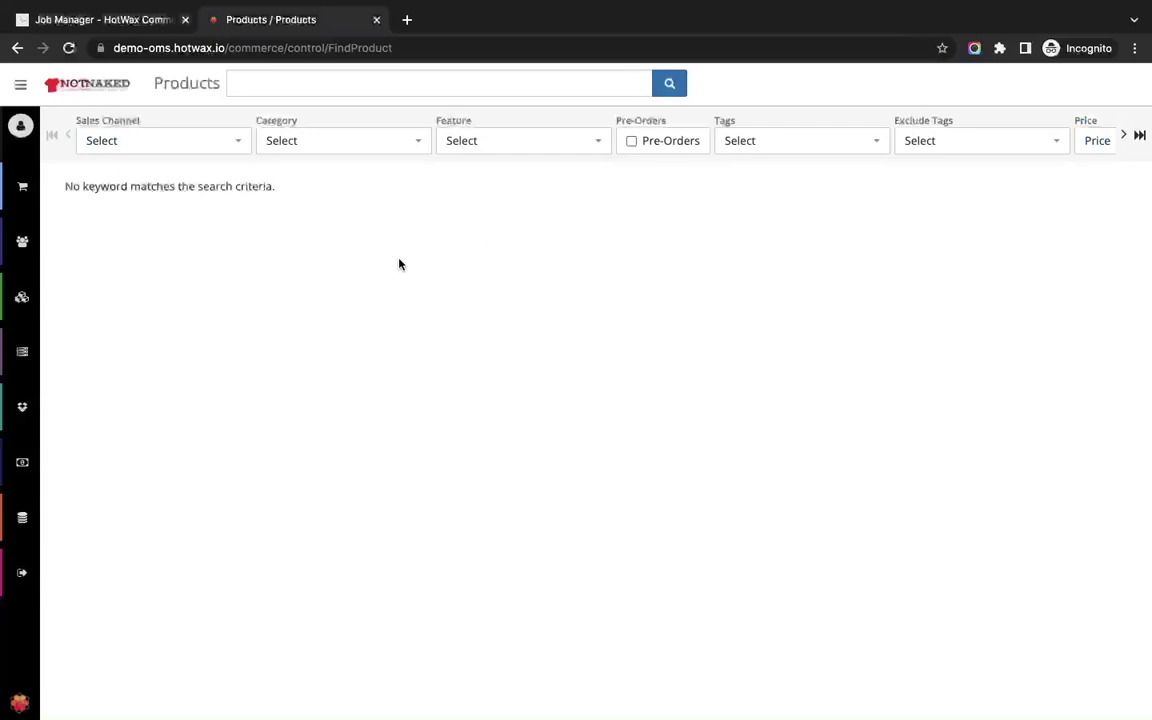
Reload the Products page and log back into the OMS with the saved credentials.
key(ctrl+t)
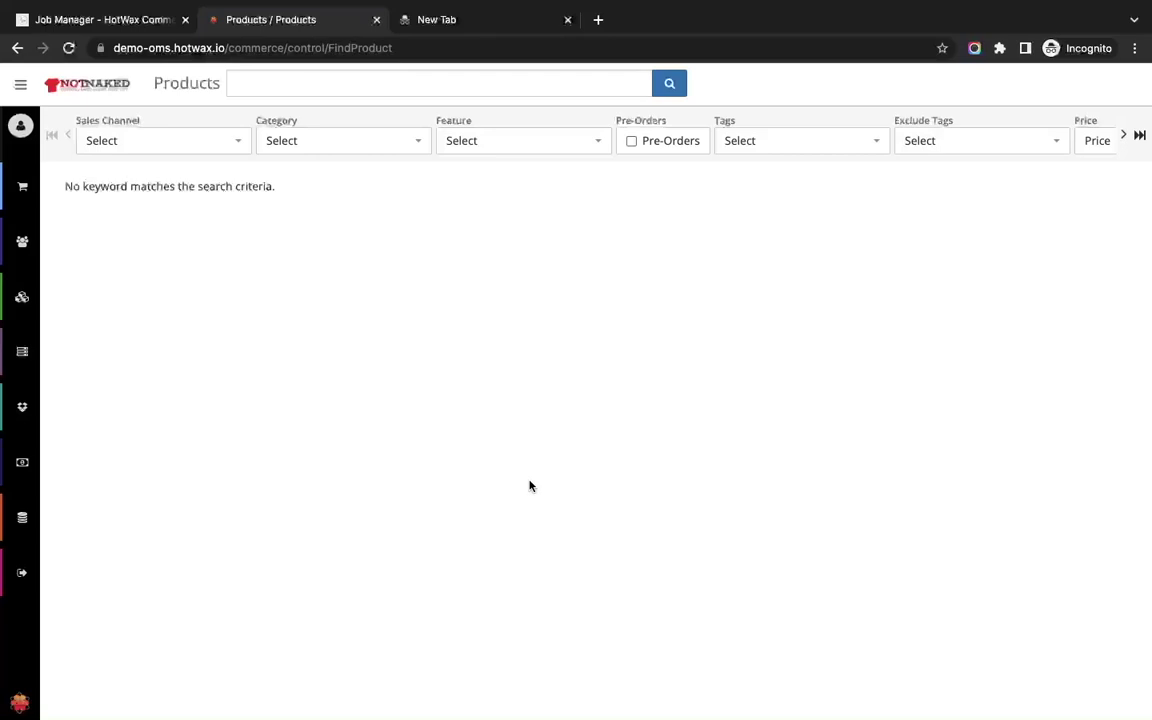
mouse_move(61, 4)
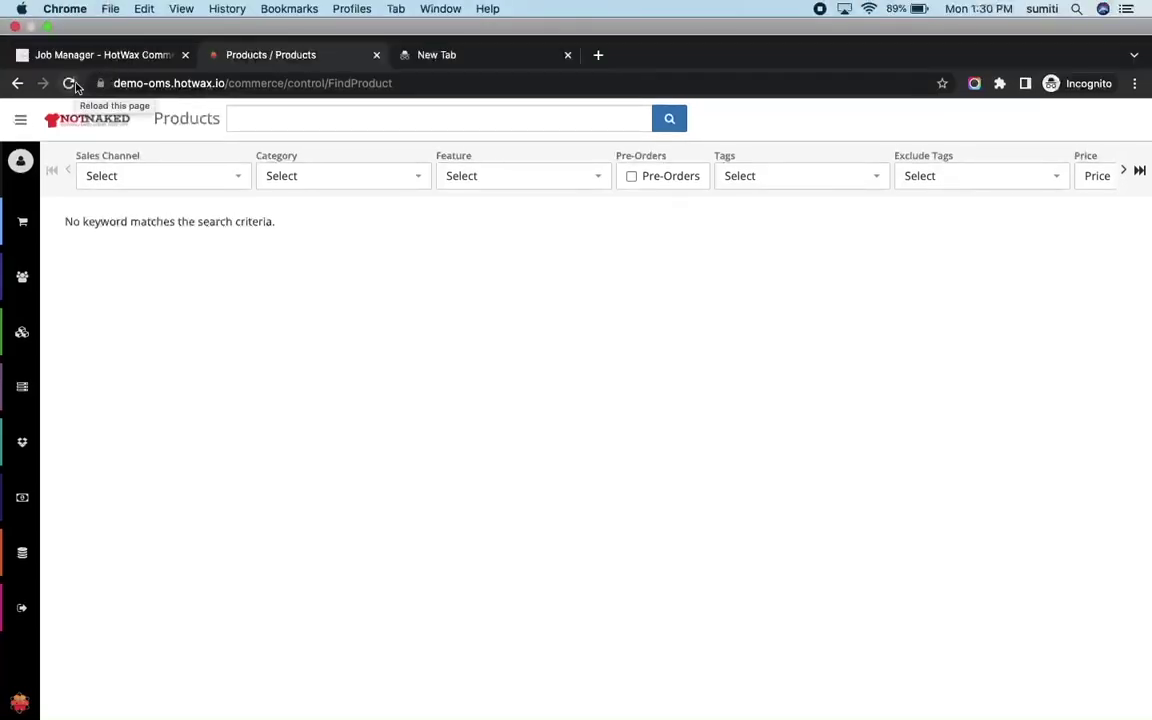
click(70, 83)
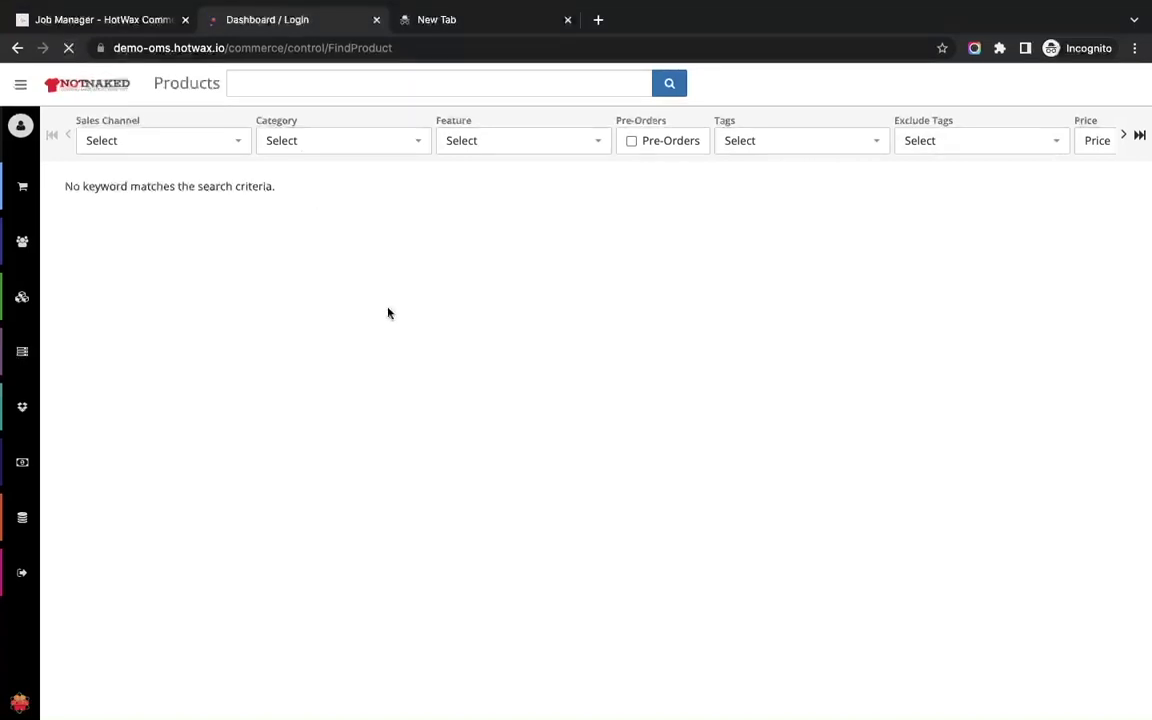
click(628, 234)
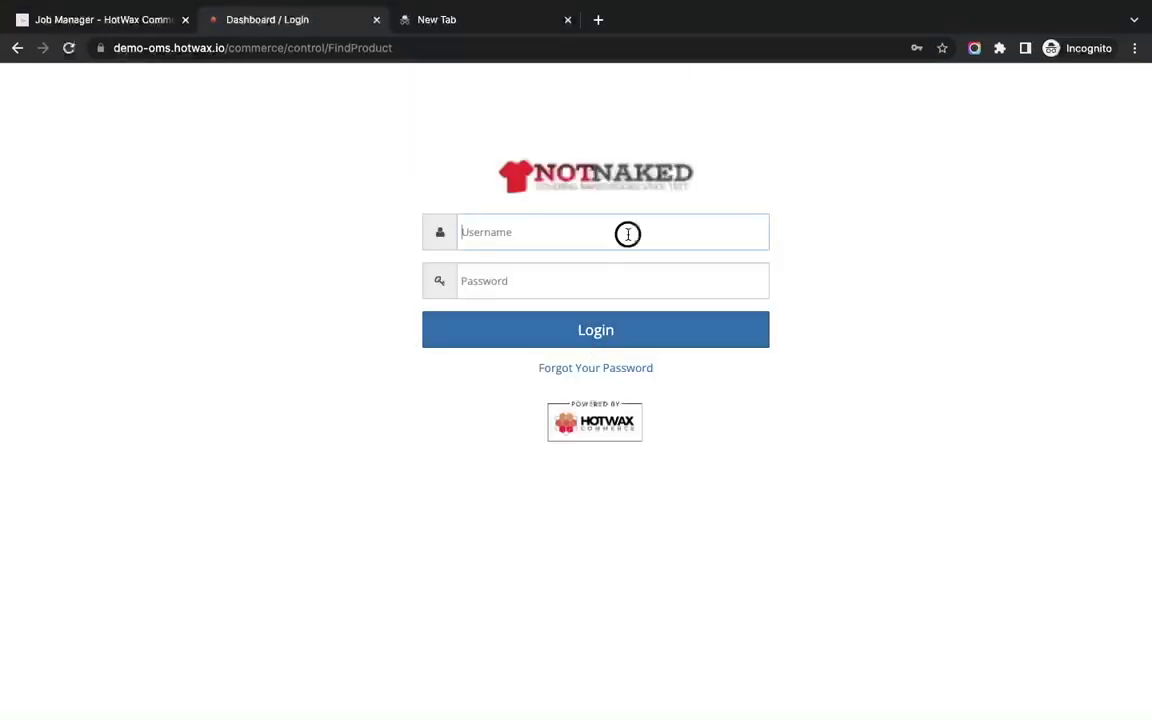
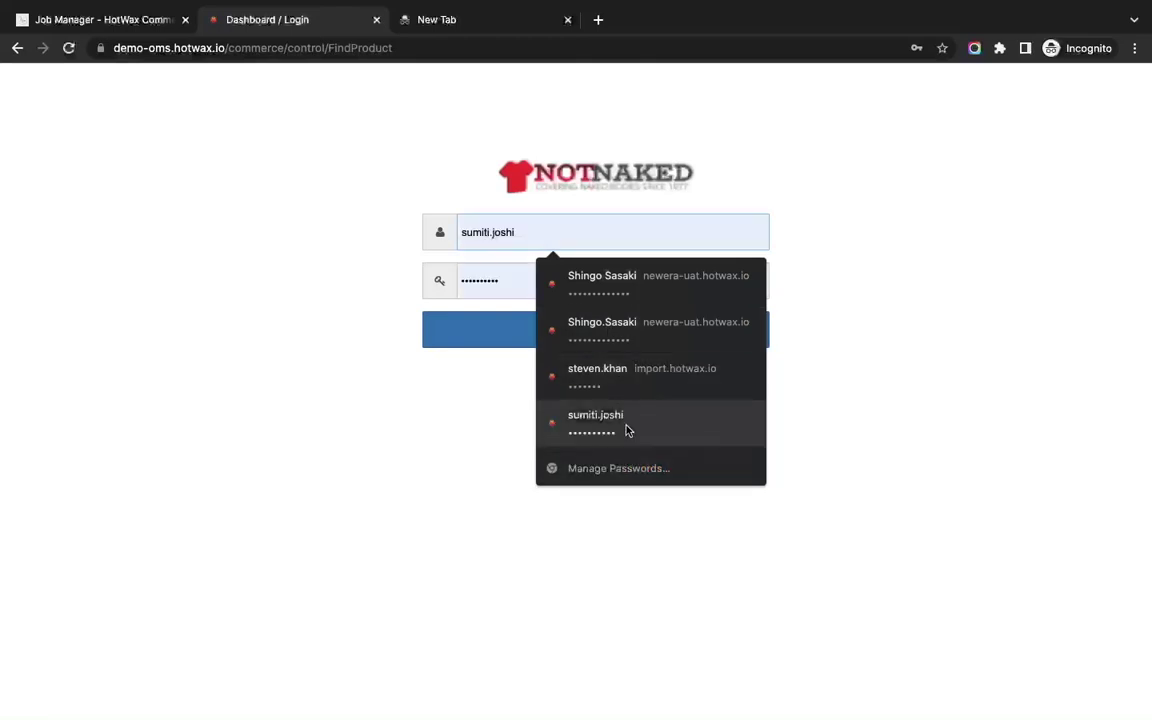
click(626, 428)
click(588, 329)
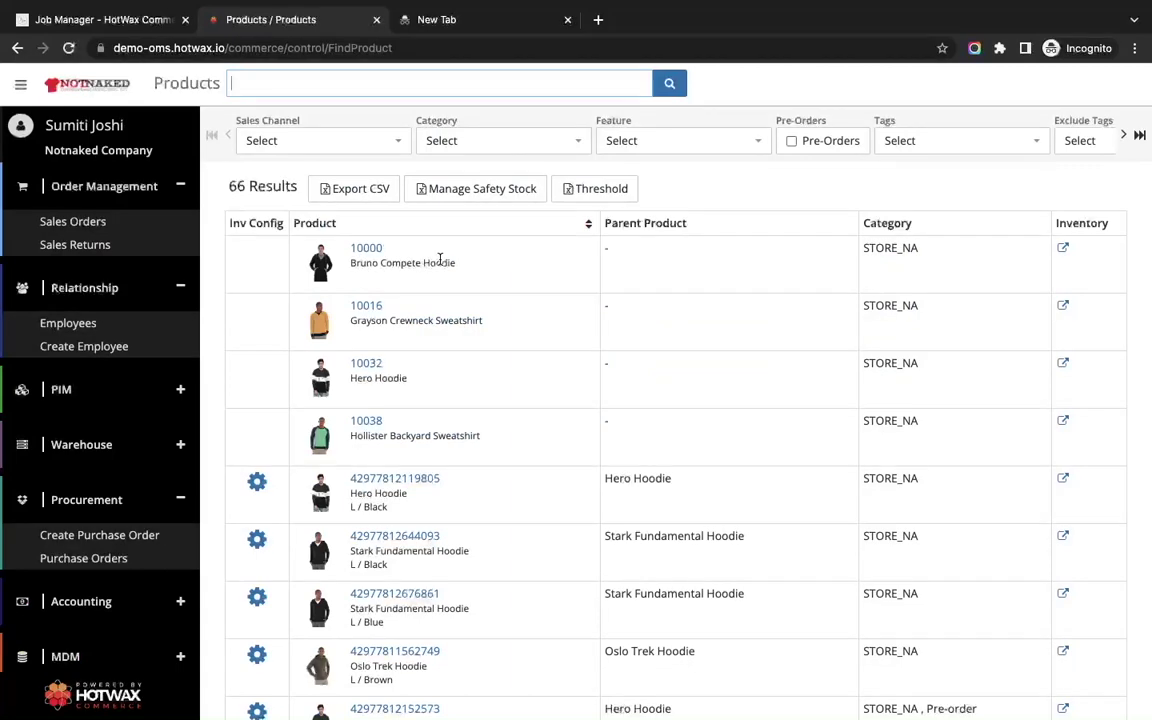
Collapse the sidebar and scroll through the 66 imported hoodies and sweatshirts.
click(22, 88)
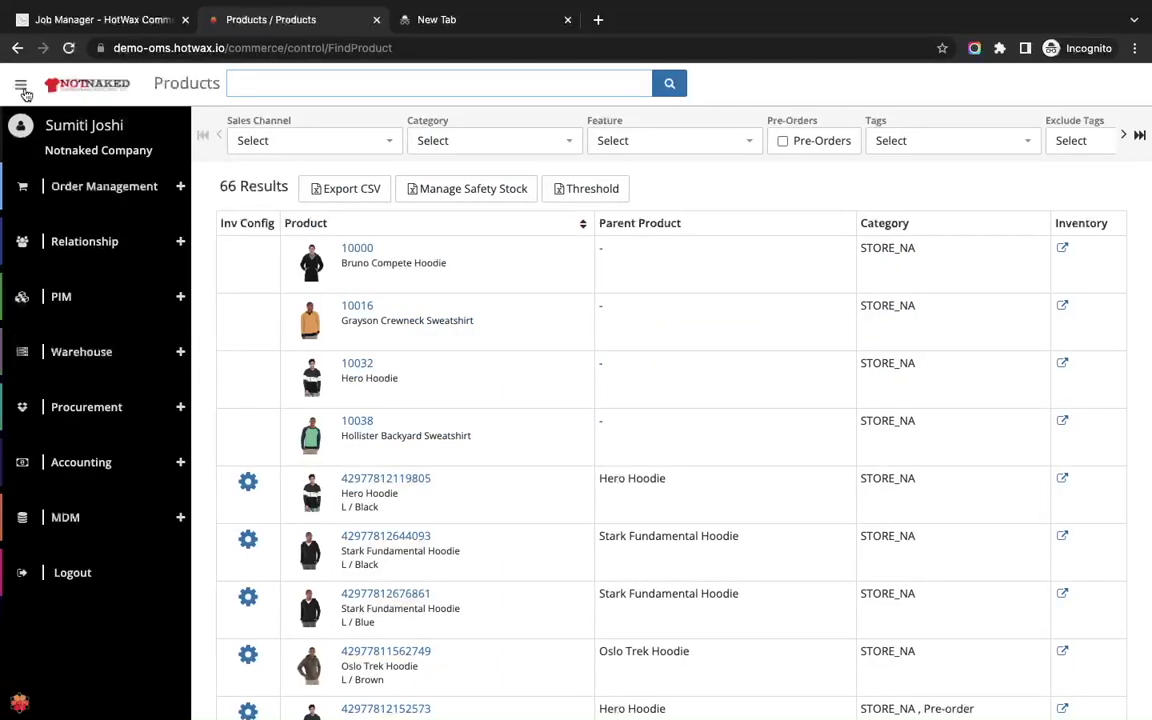
scroll(429, 321, down, 6)
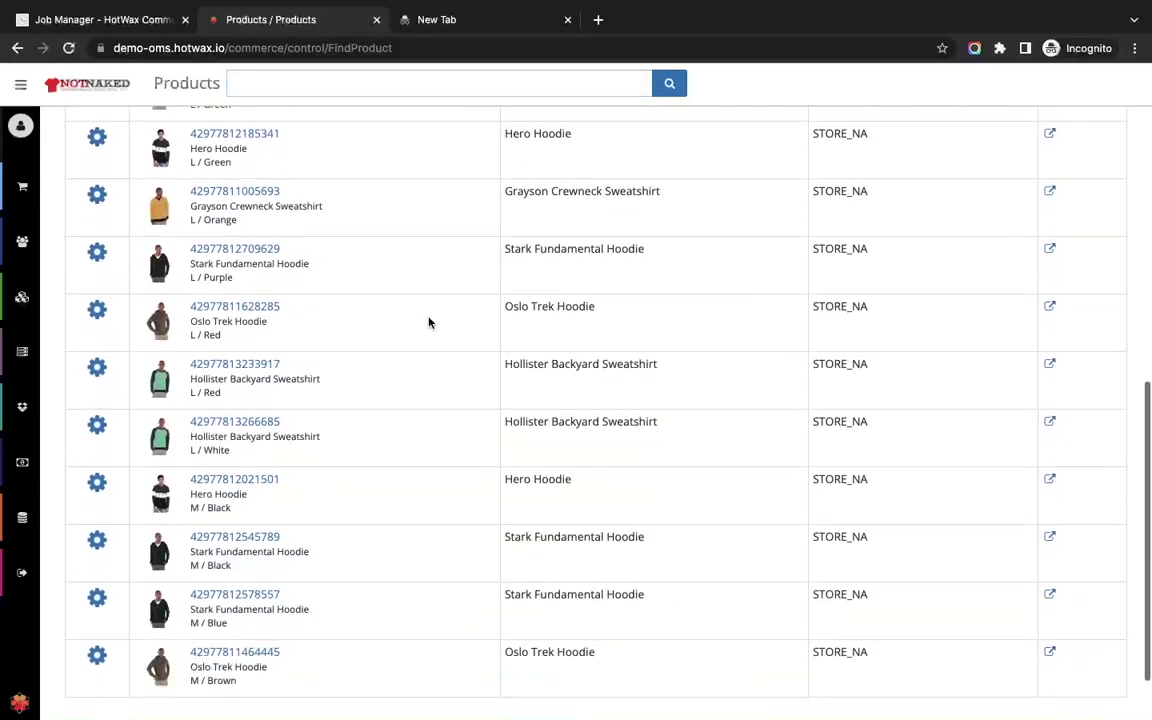
scroll(429, 321, up, 6)
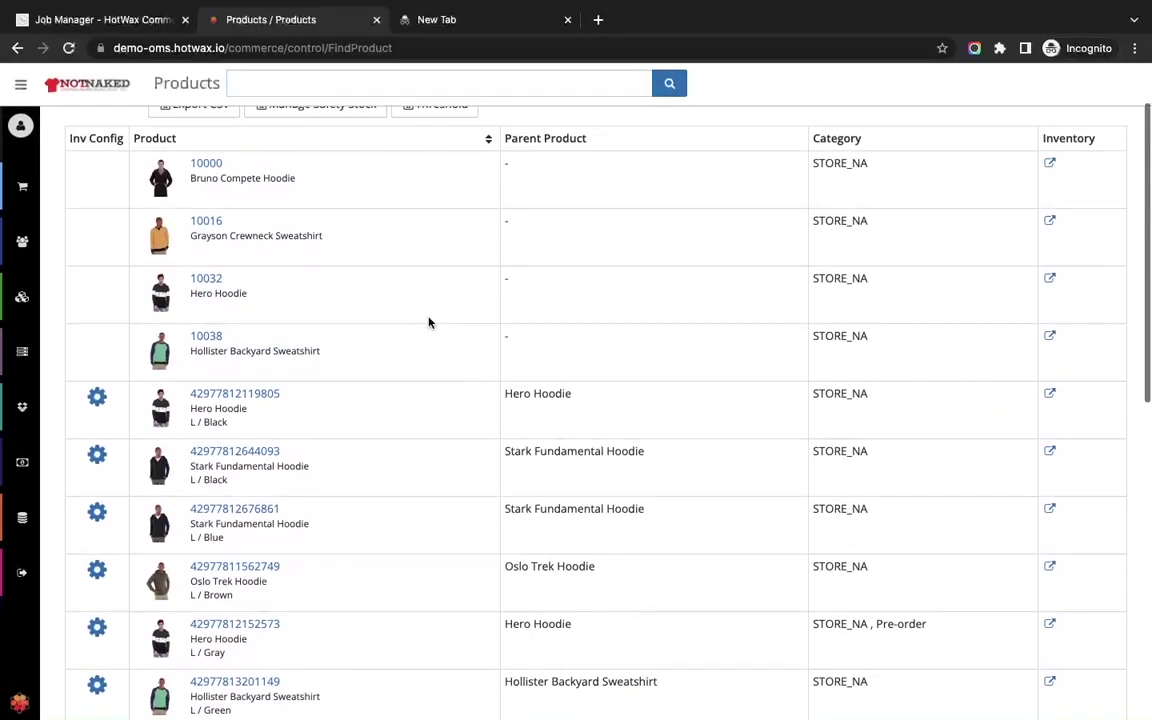
scroll(429, 321, up, 1)
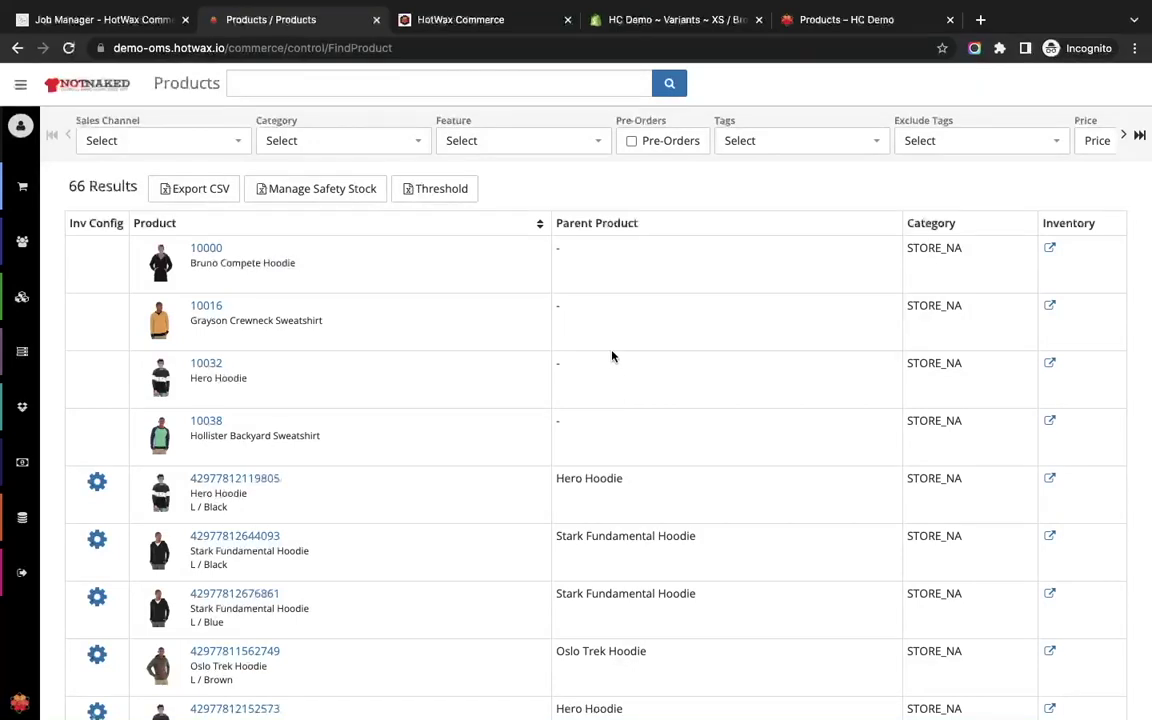
Log in to HotWax Import and dismiss the time zone change prompt.
click(437, 31)
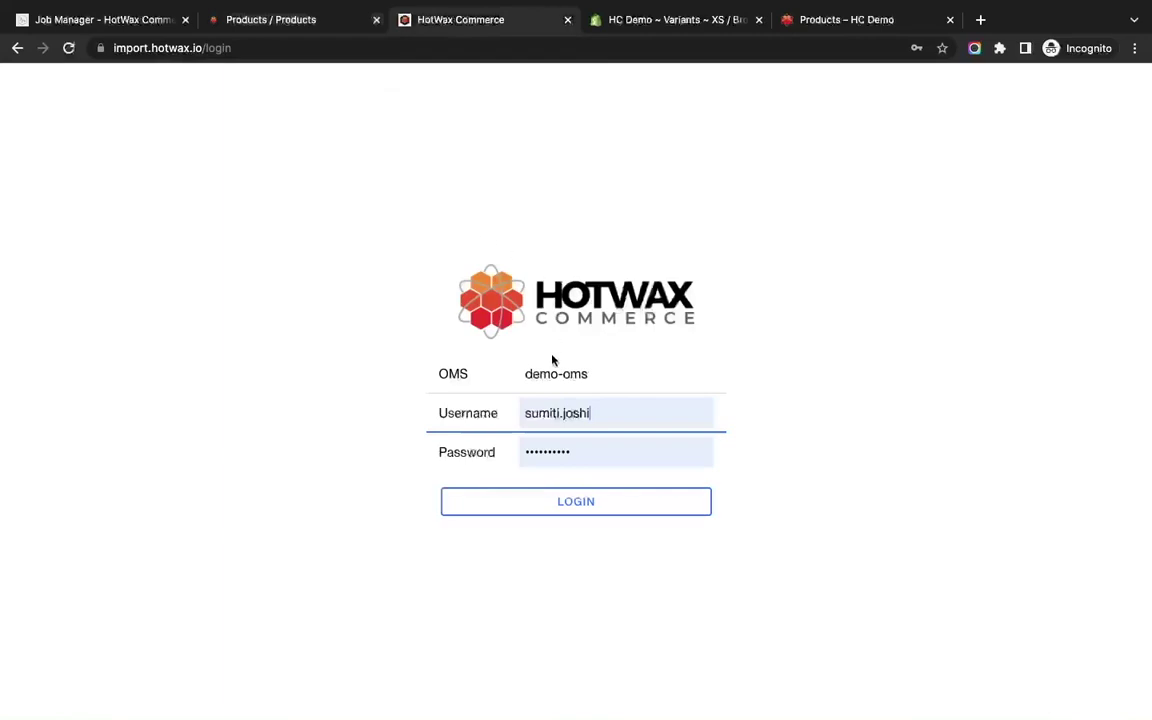
click(557, 510)
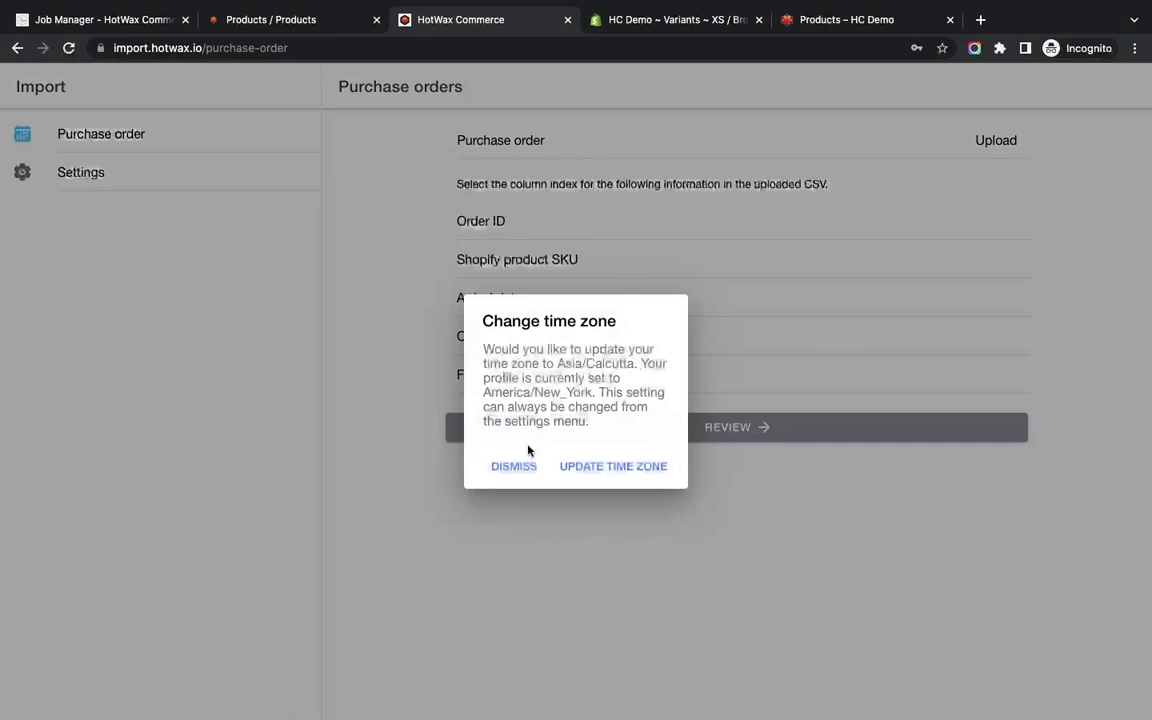
click(514, 466)
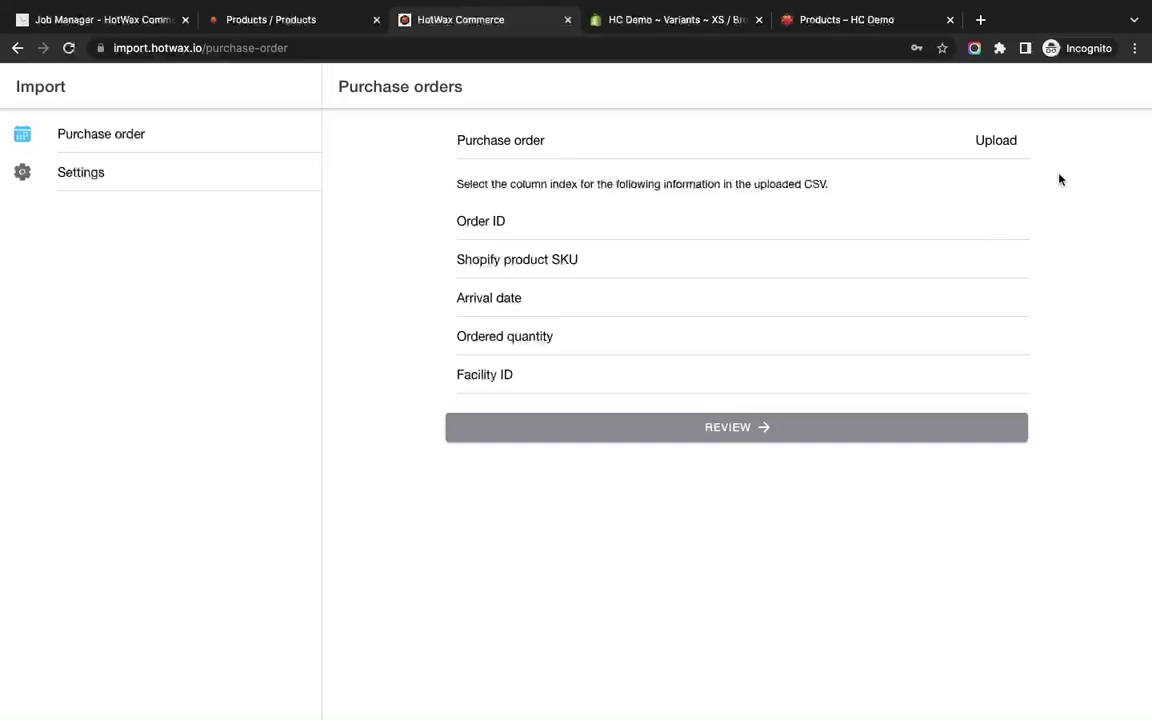
Upload the HCPOTEST purchase-order CSV from the Downloads folder.
click(995, 145)
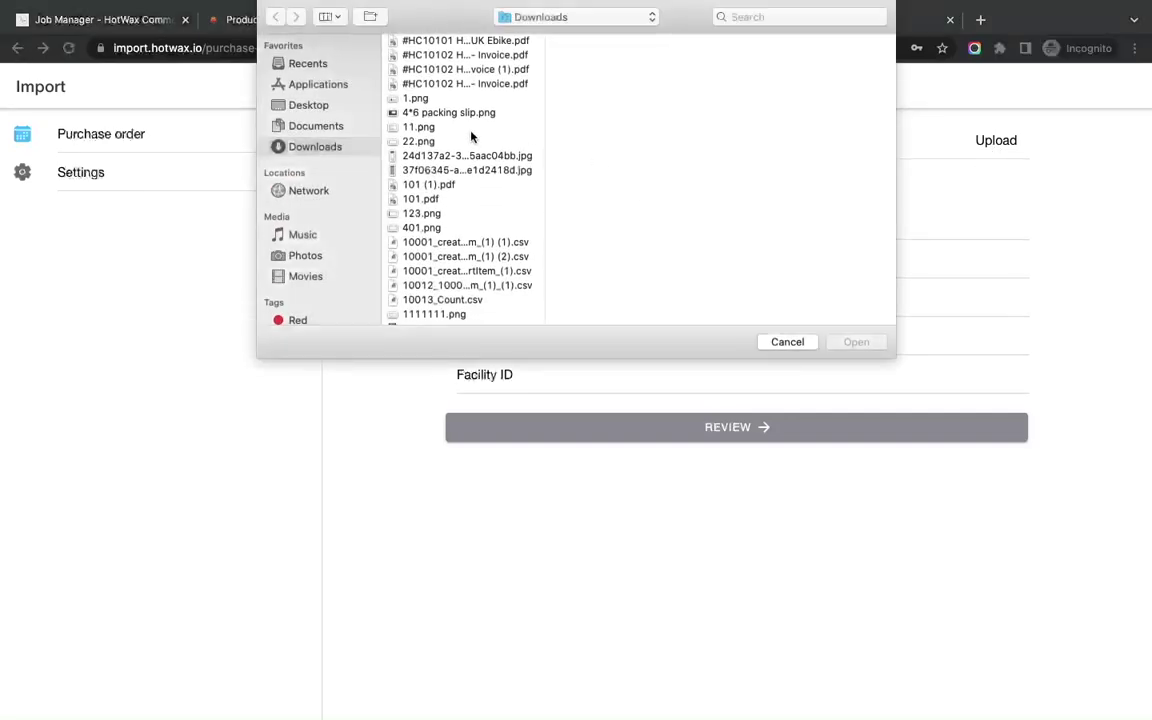
text(hc)
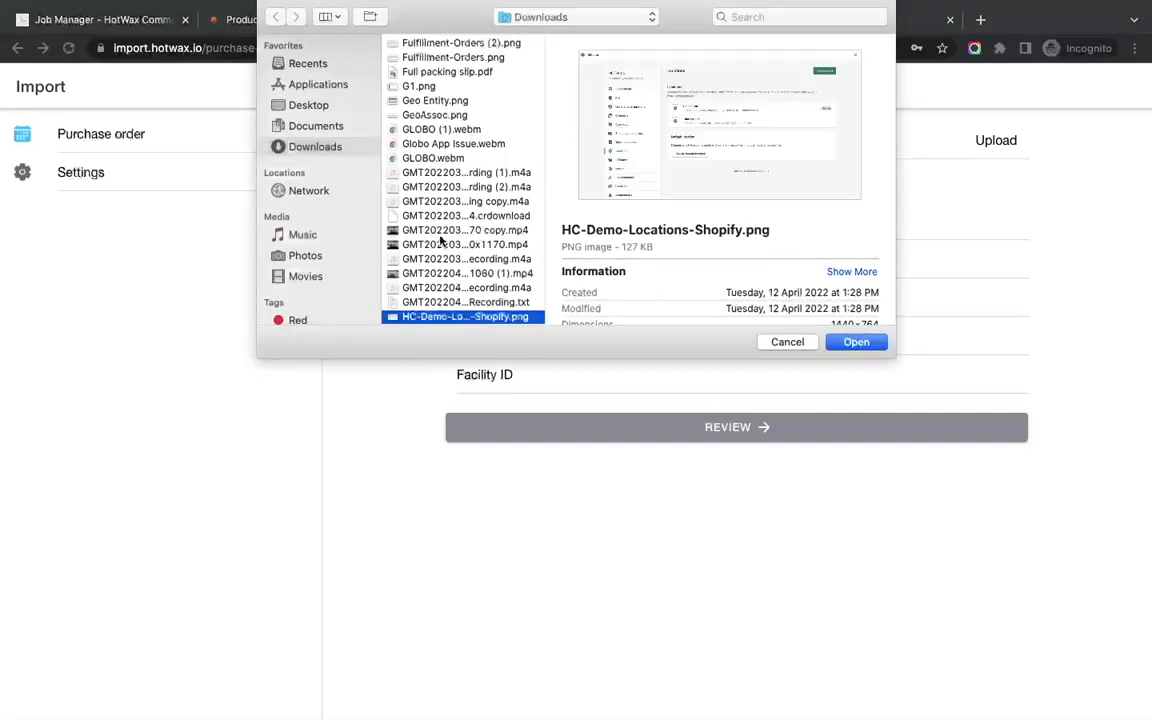
scroll(440, 240, down, 3)
scroll(440, 220, down, 5)
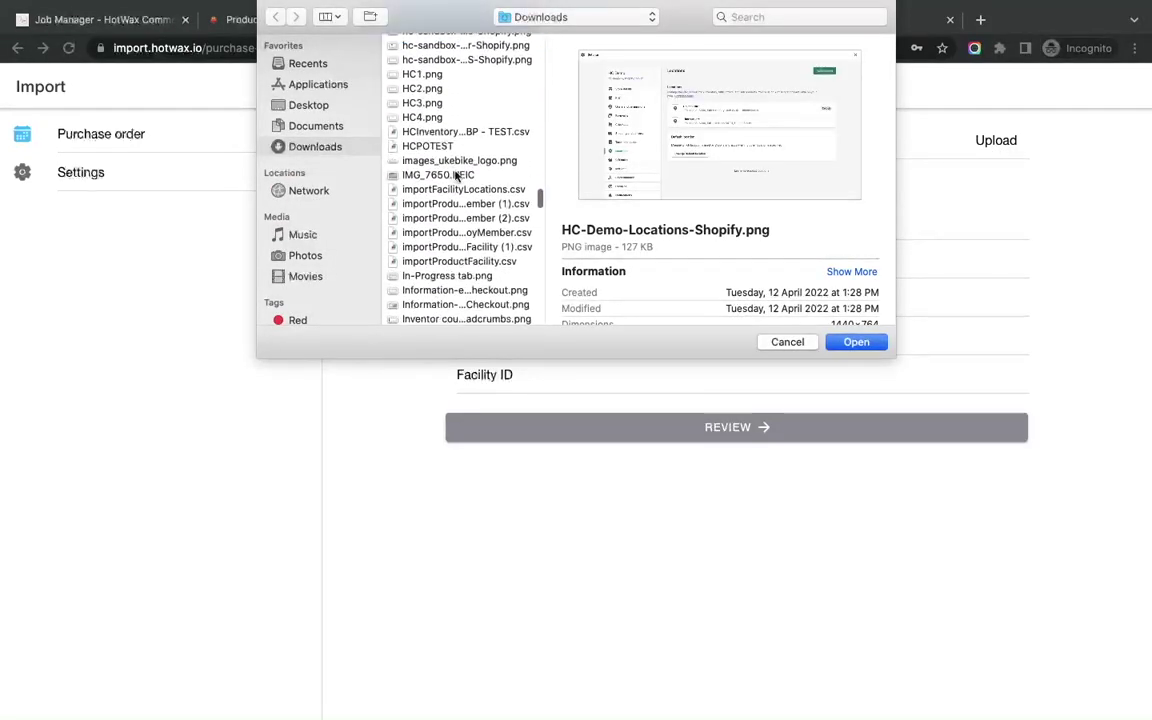
double_click(437, 146)
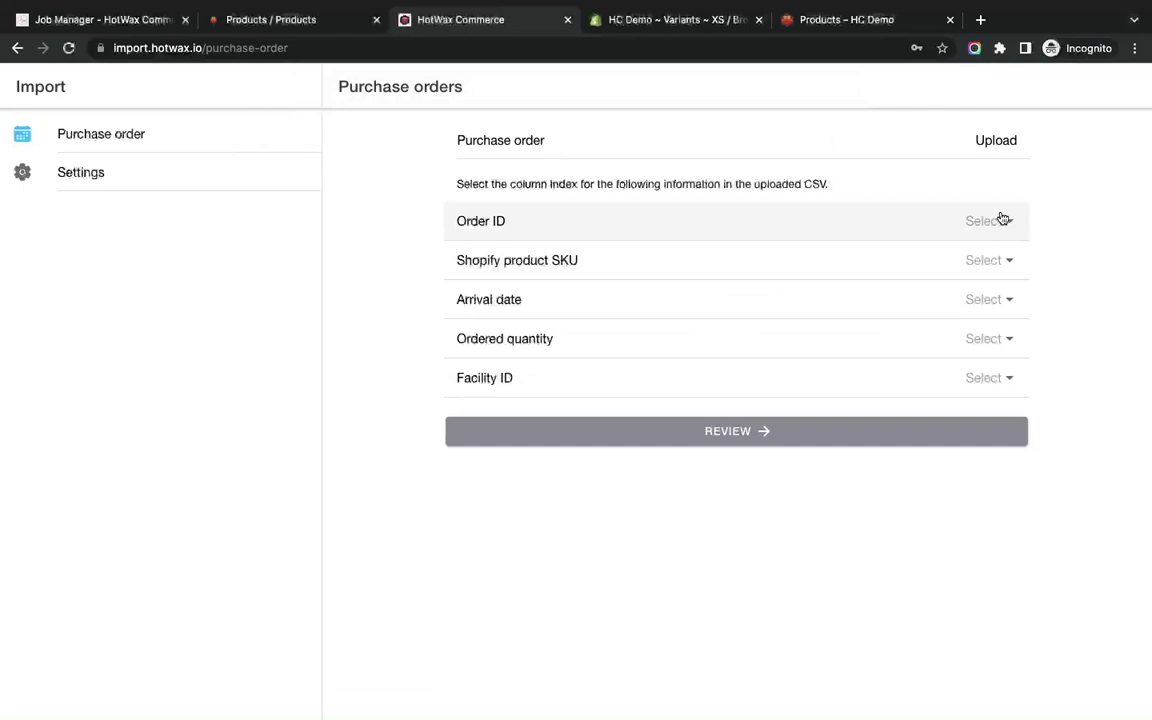
Map Order ID to external-id, SKU to product-sku and Arrival date to arrival-date.
click(1003, 219)
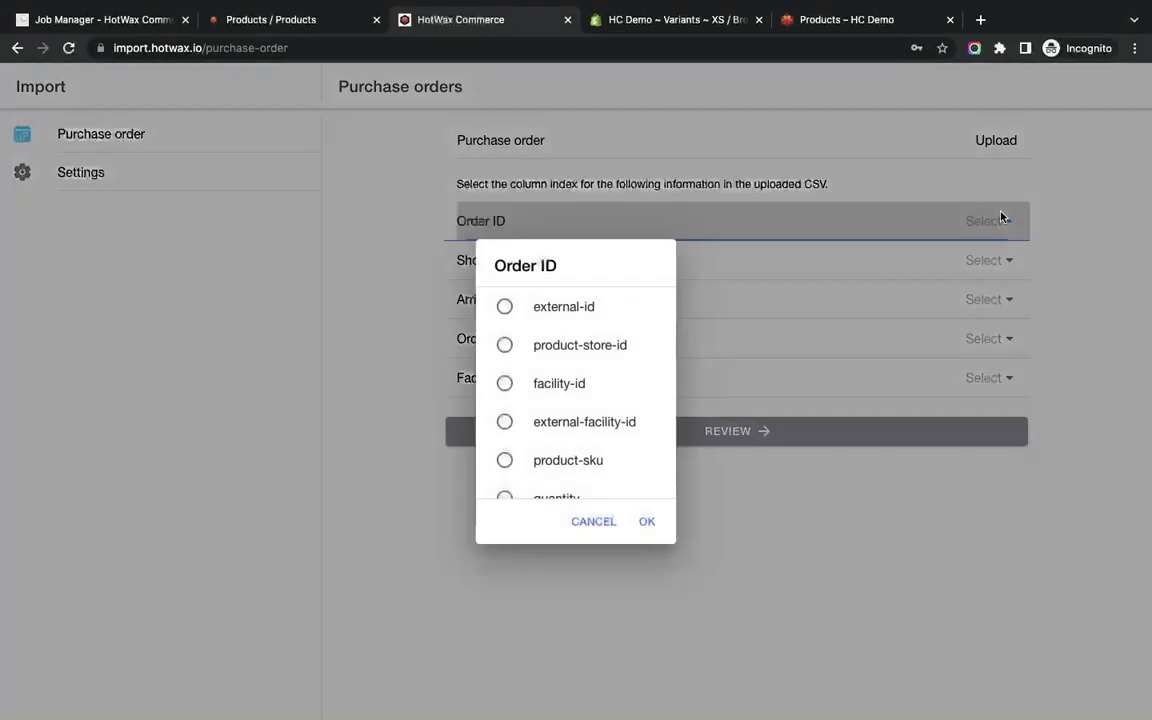
click(507, 308)
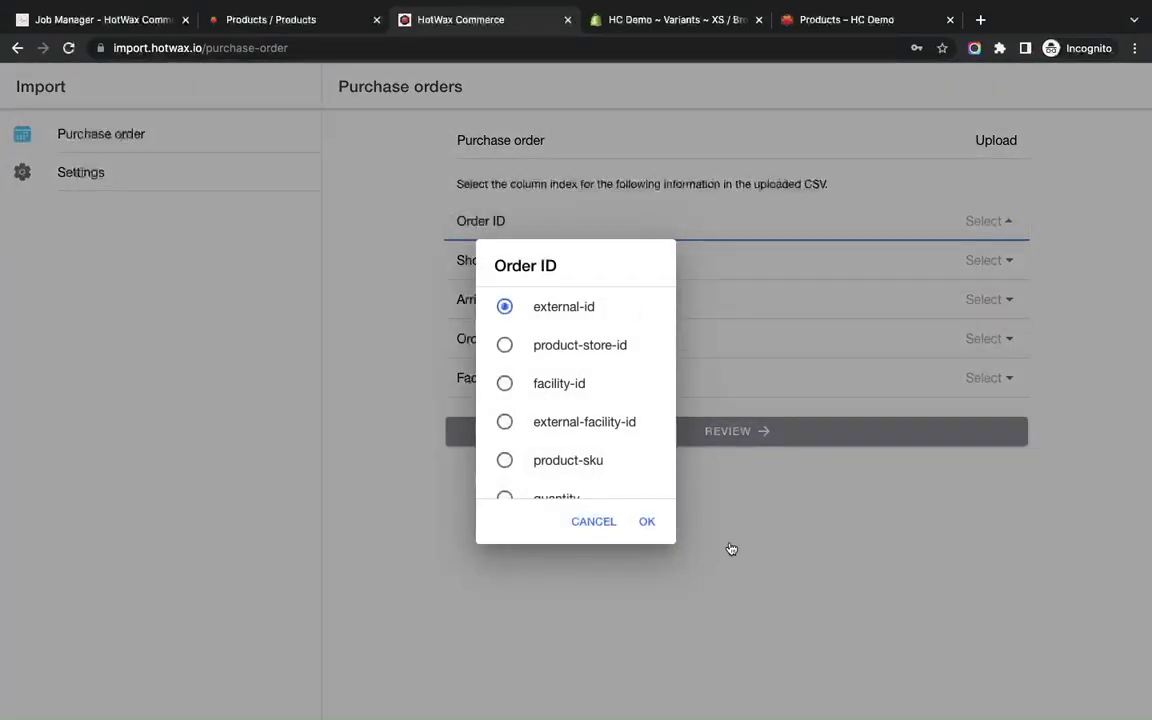
click(645, 523)
click(985, 260)
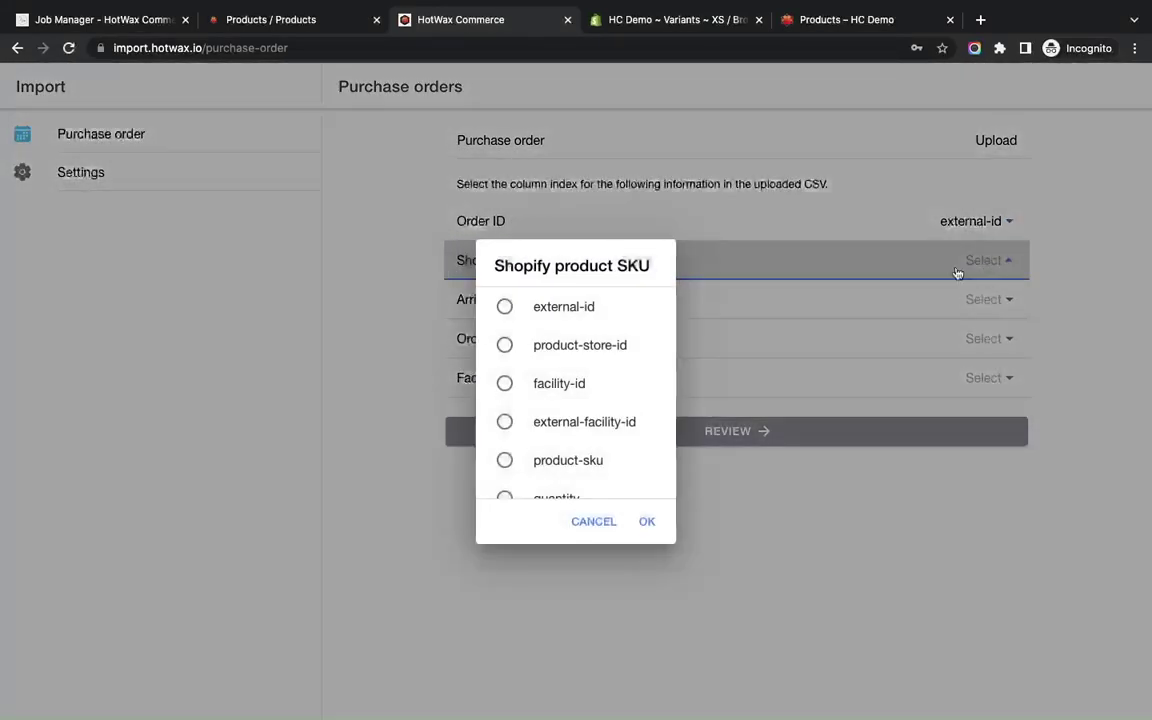
scroll(596, 414, down, 1)
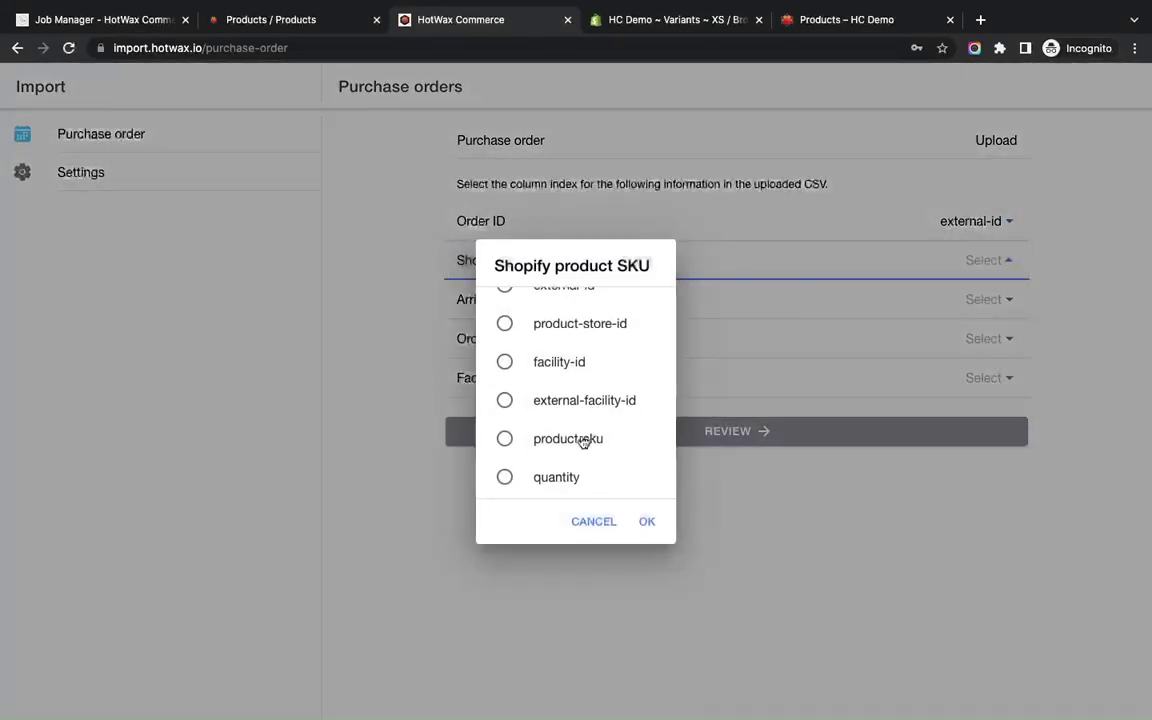
click(586, 440)
click(647, 523)
click(975, 300)
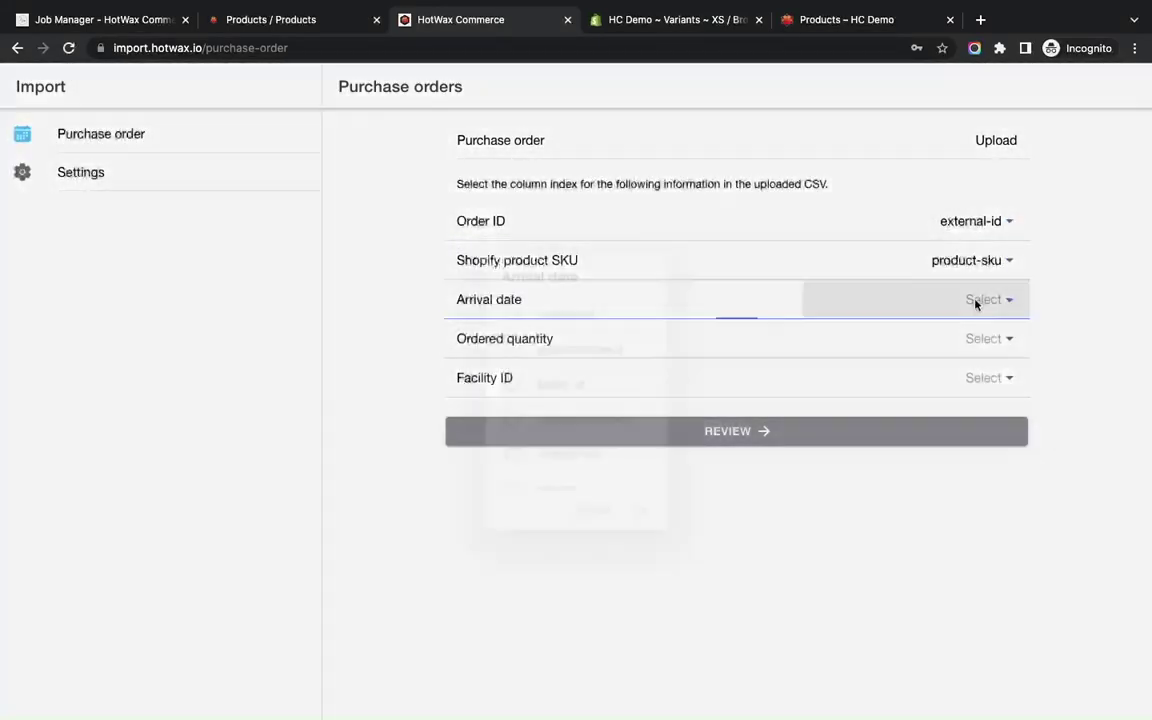
scroll(545, 330, down, 2)
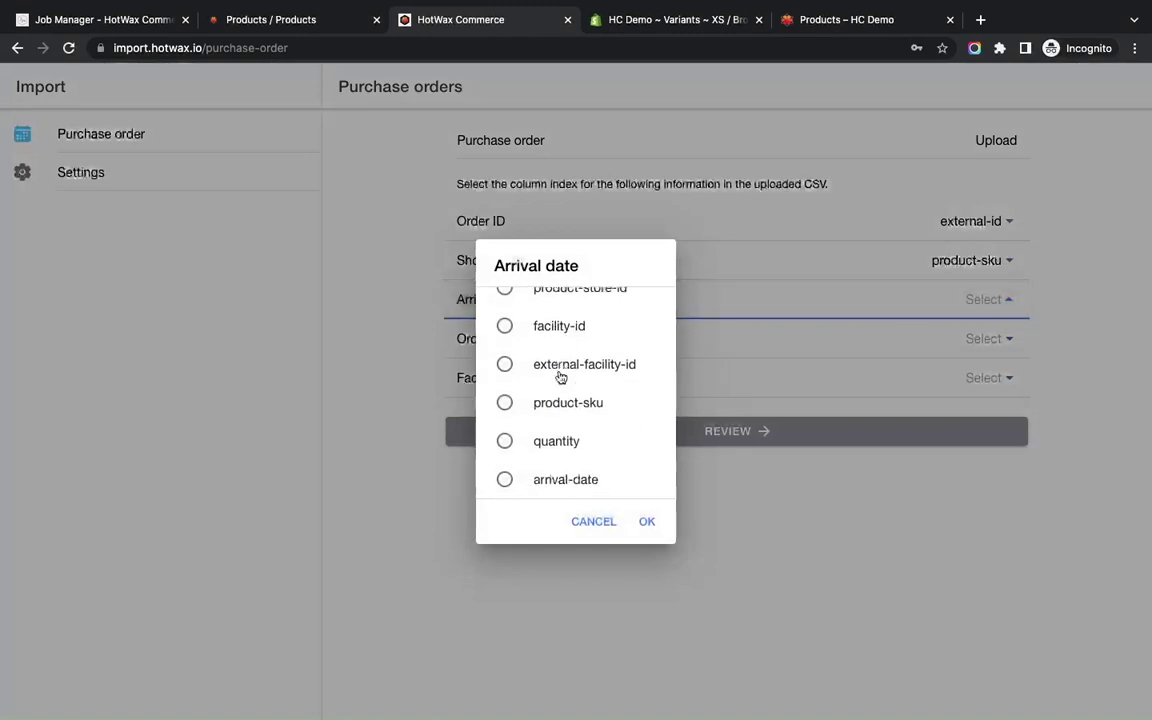
click(504, 479)
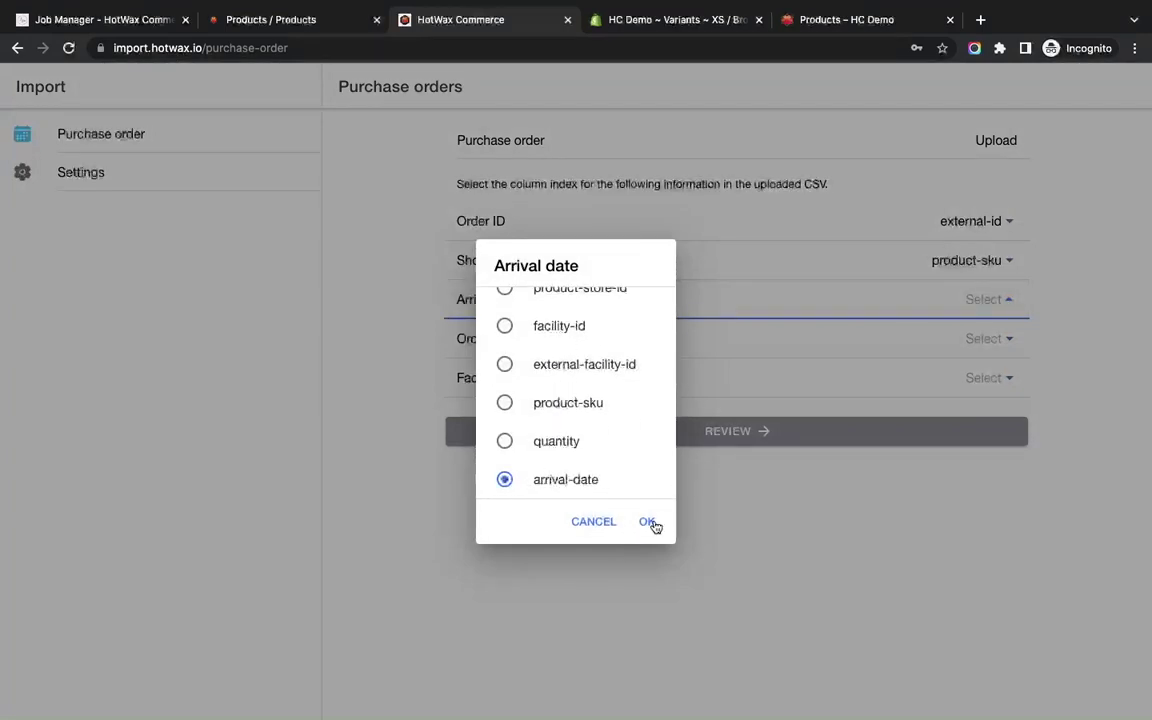
click(647, 521)
Map Ordered quantity to quantity and Facility ID to facility-id.
click(988, 338)
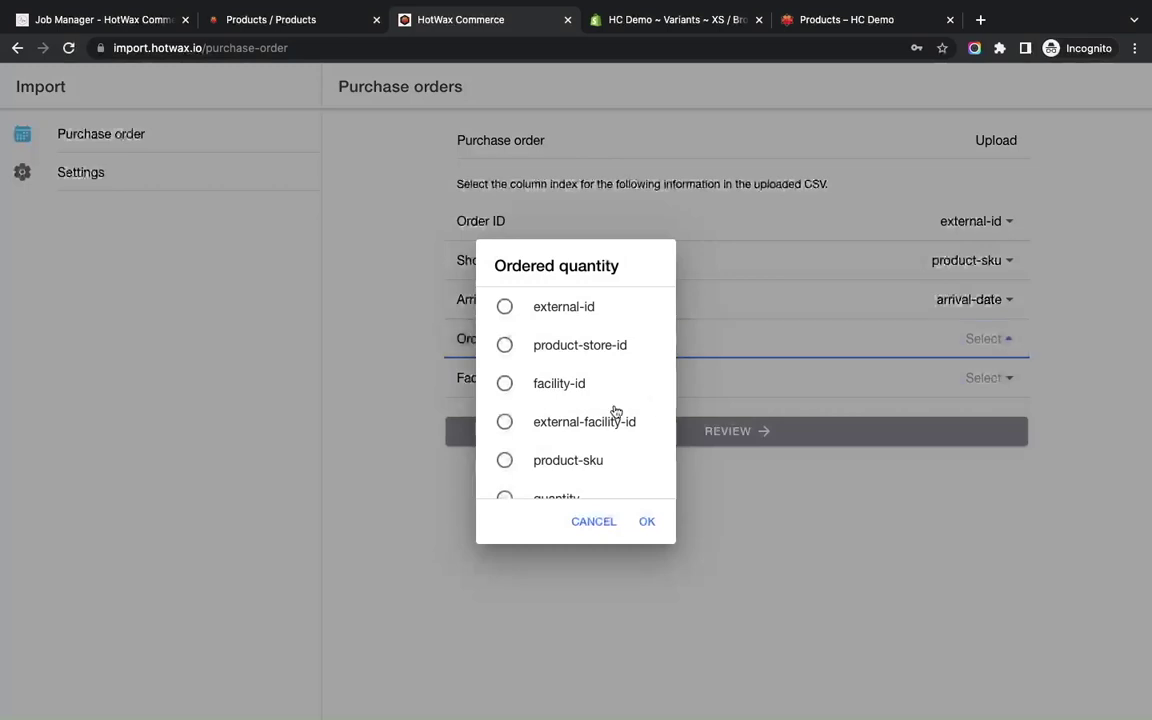
scroll(616, 412, down, 1)
click(592, 446)
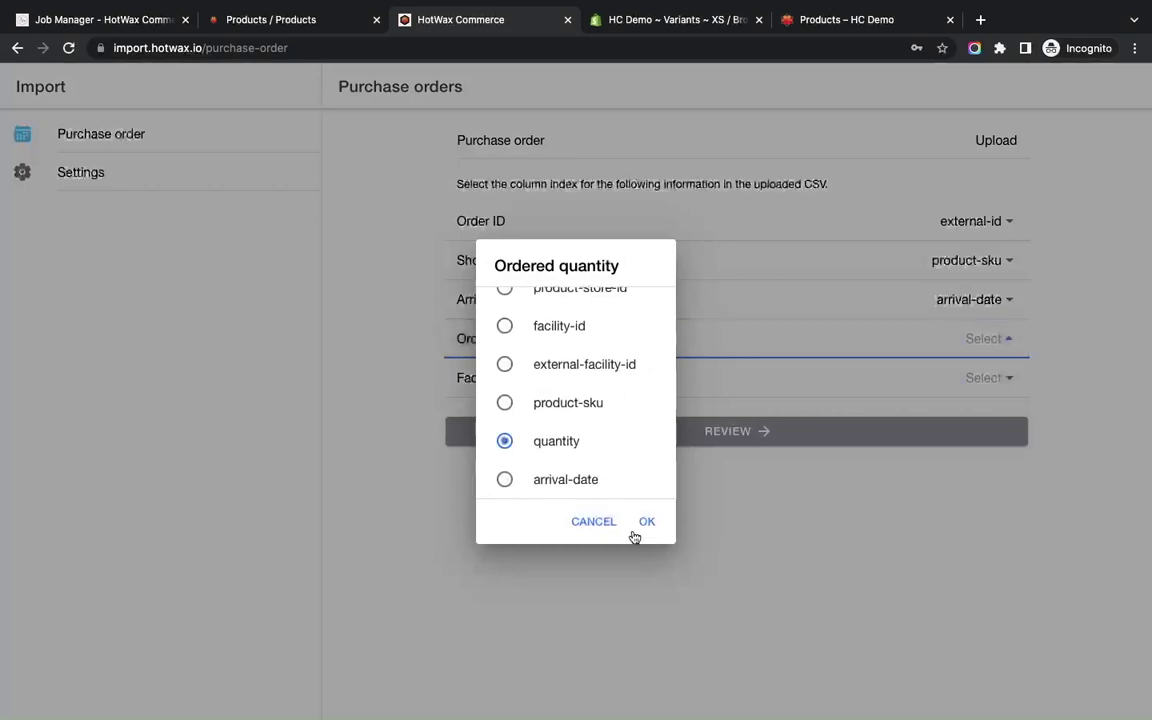
click(646, 524)
click(988, 377)
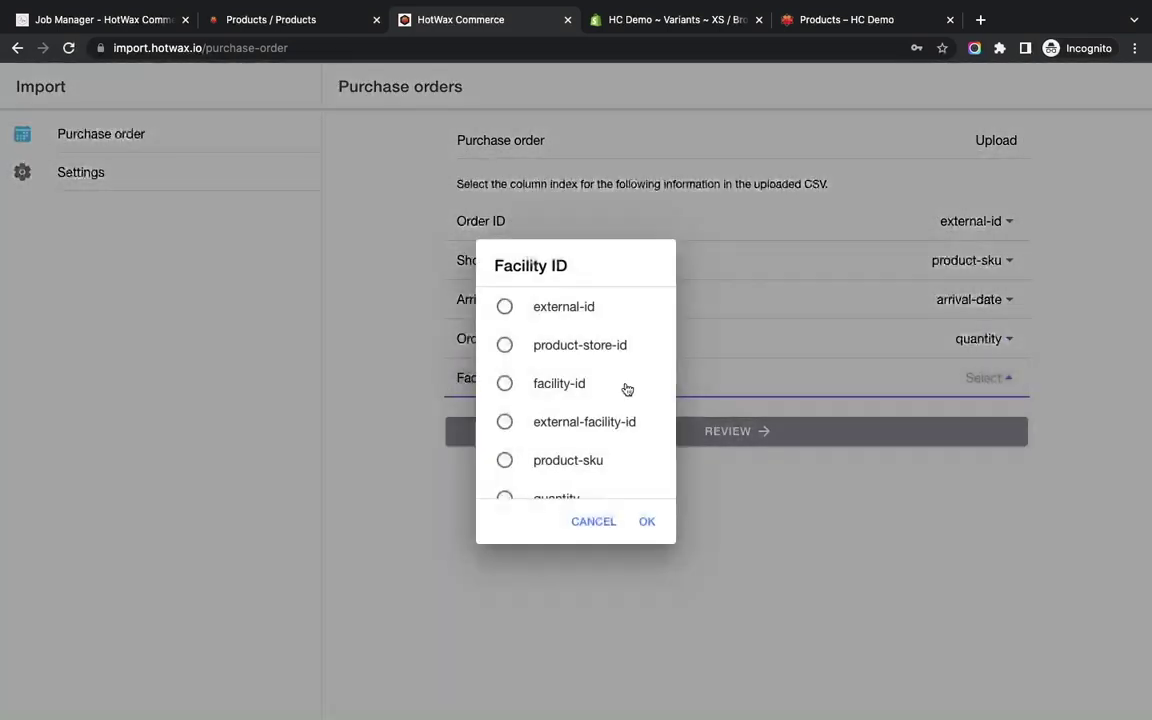
click(565, 385)
click(647, 521)
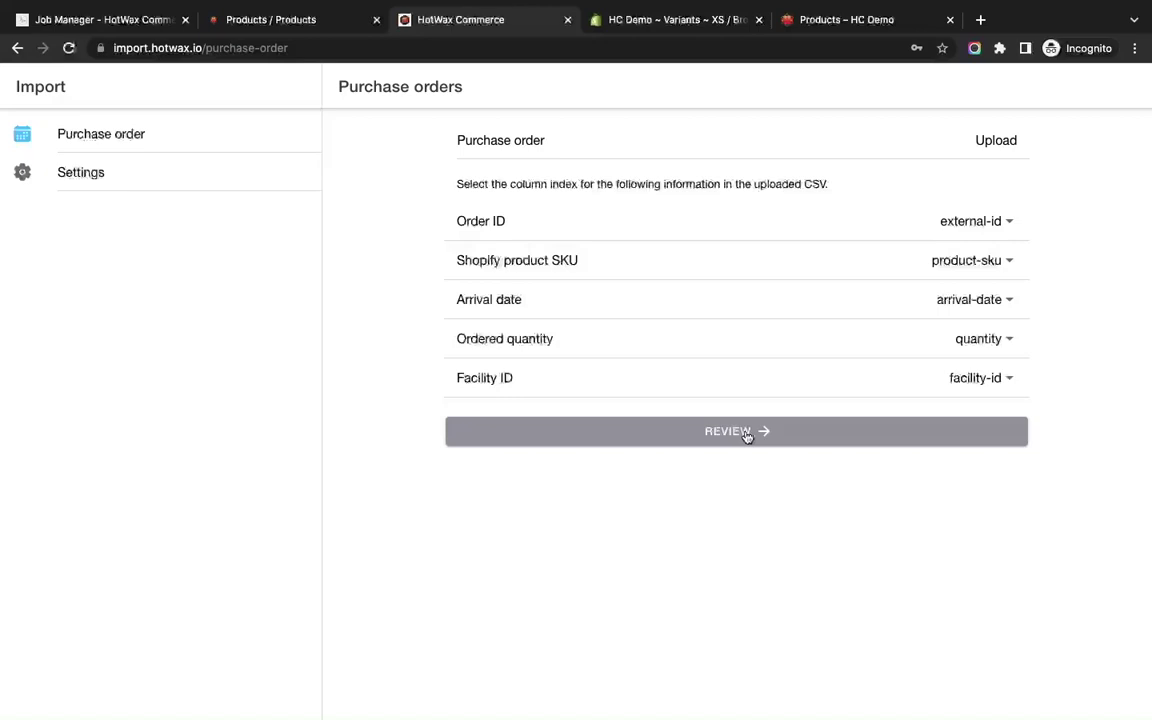
Open the POHC1 item review and set Buffer days to 5 and Order buffer to 1.
click(745, 434)
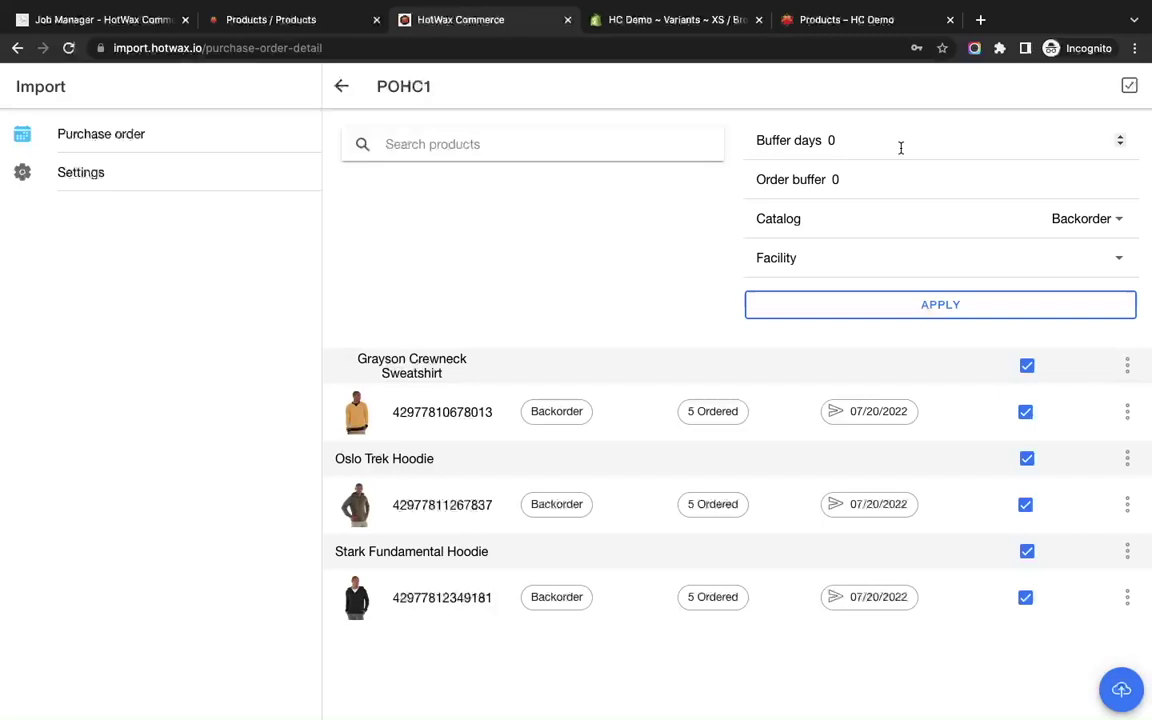
click(900, 147)
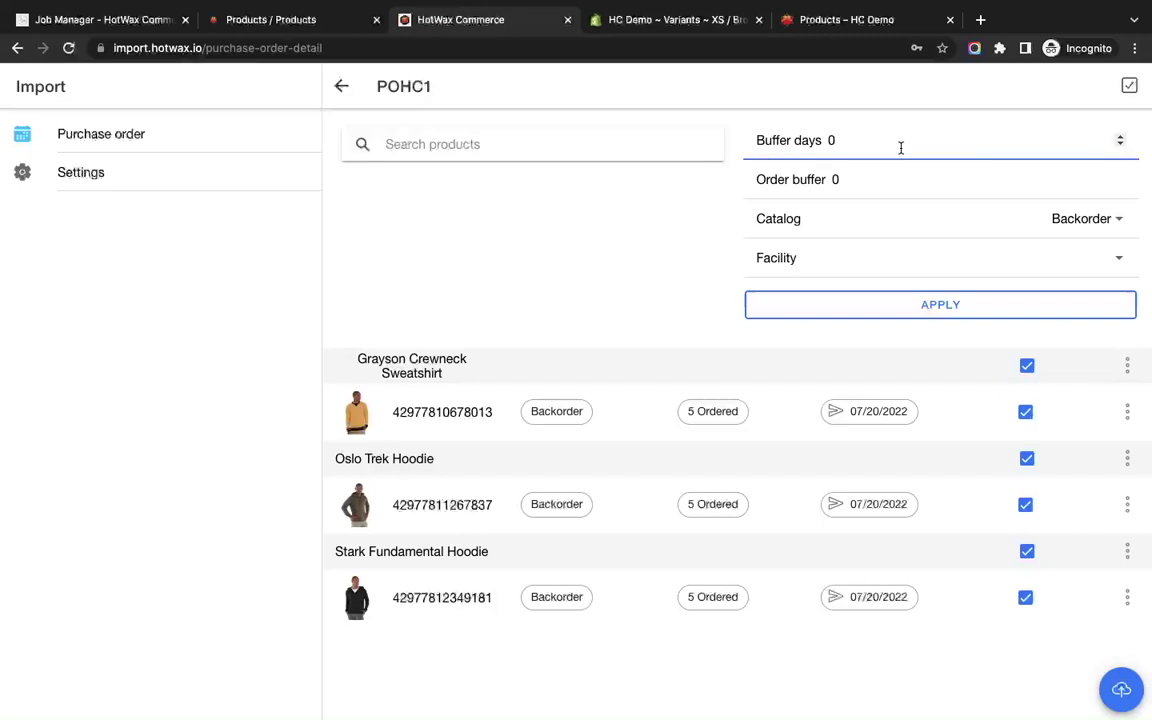
key(BackSpace)
text(5)
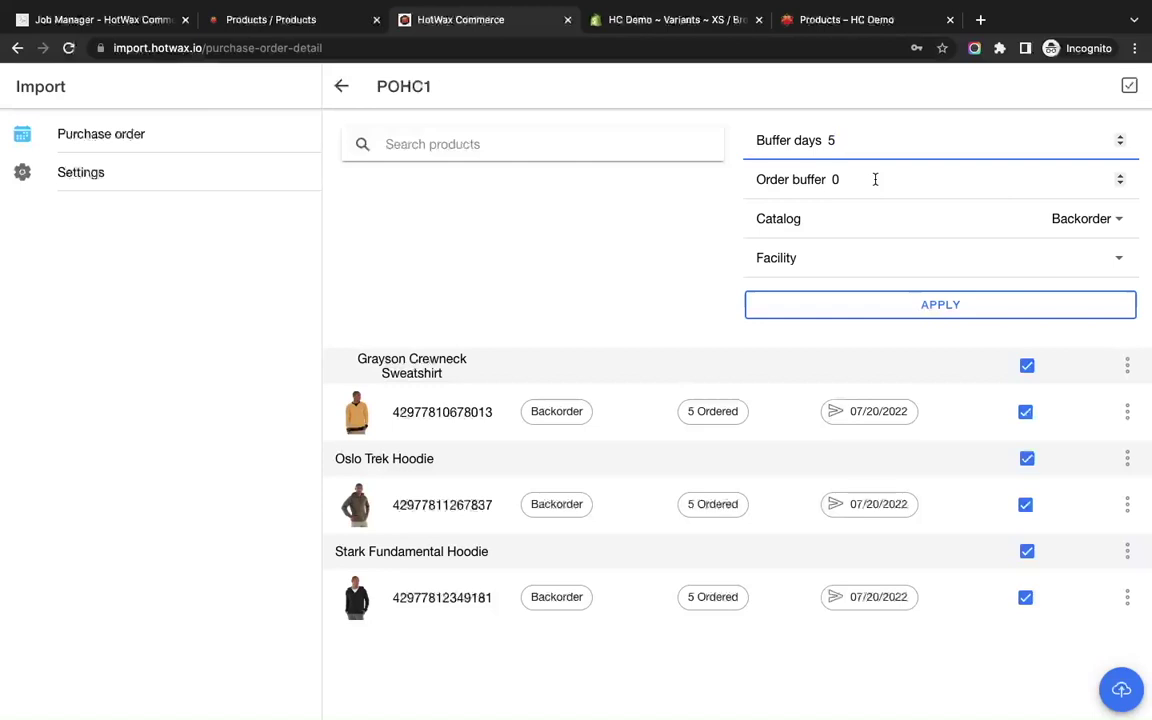
click(875, 179)
key(BackSpace)
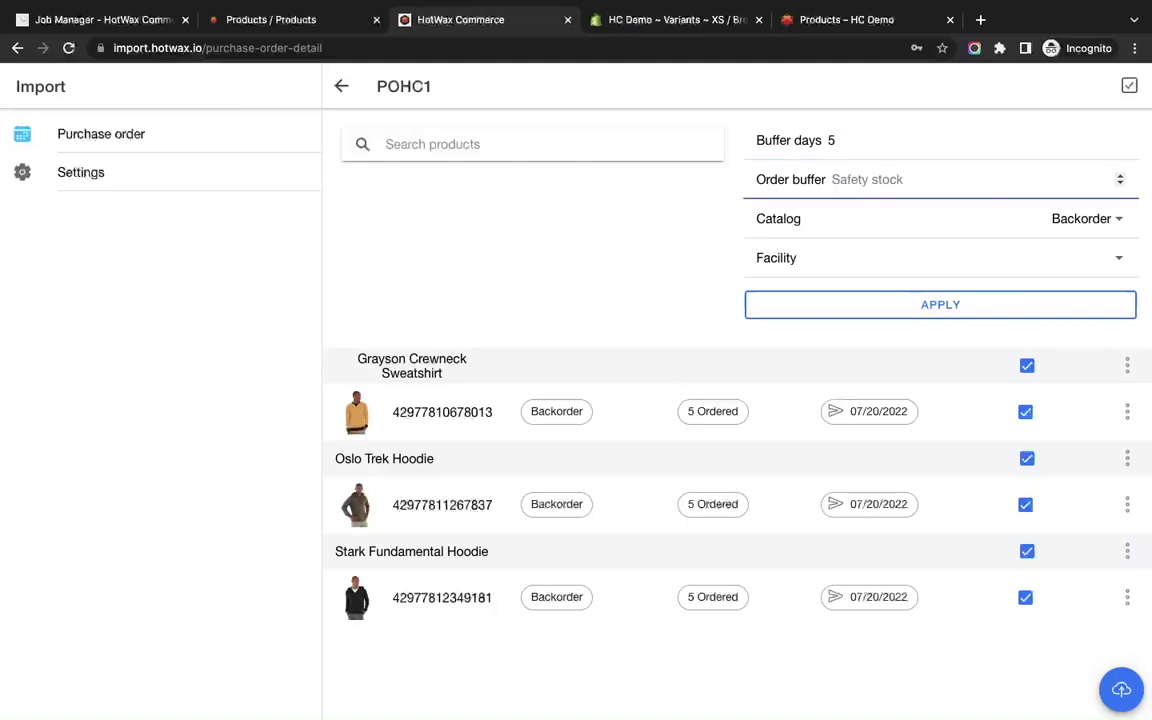
text(1)
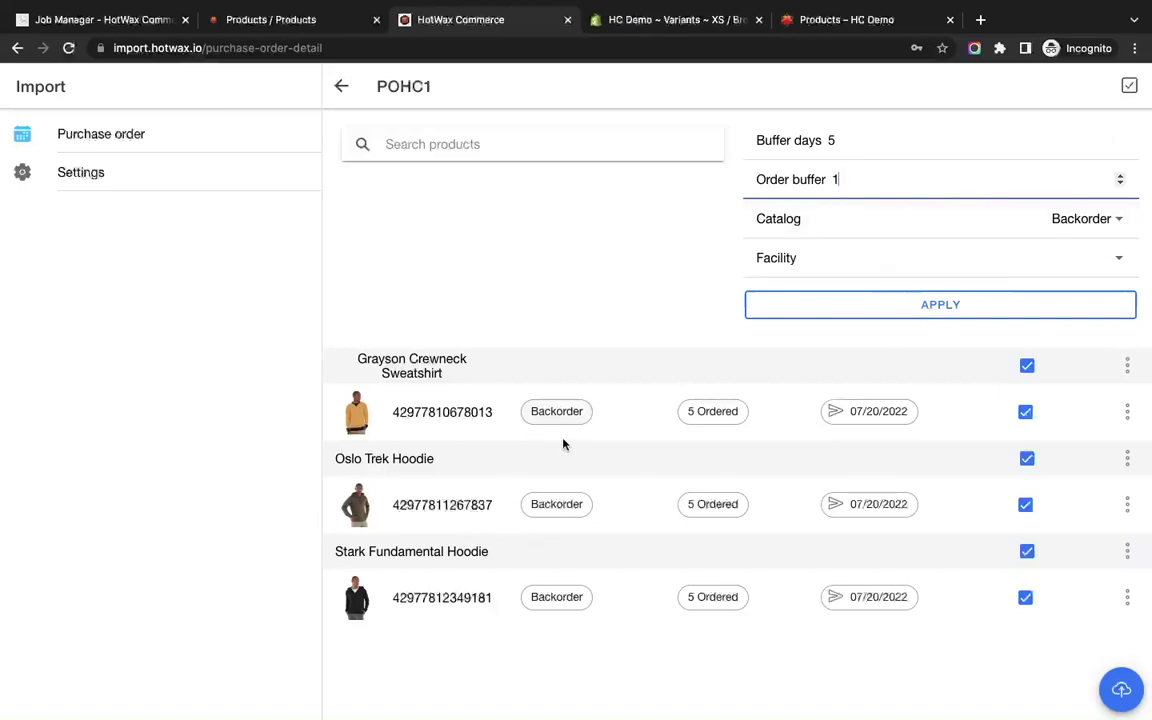
Set Catalog to Preorder and Facility to Demo Store, then apply them to all three items.
click(1126, 226)
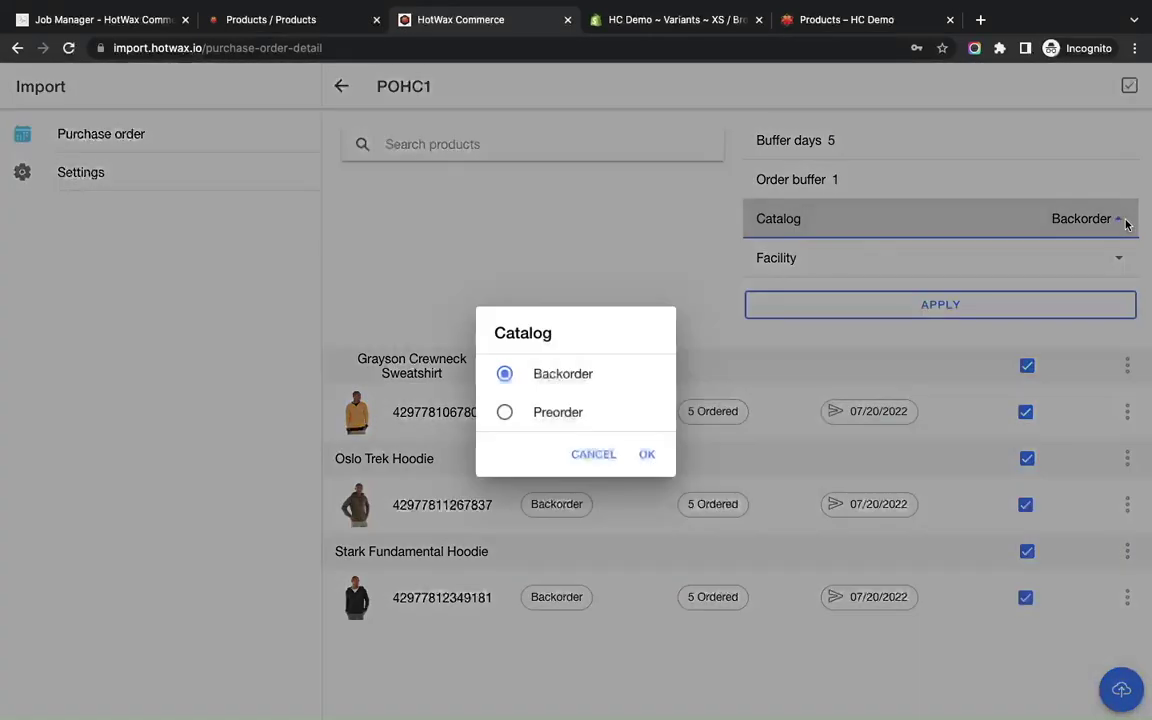
click(507, 413)
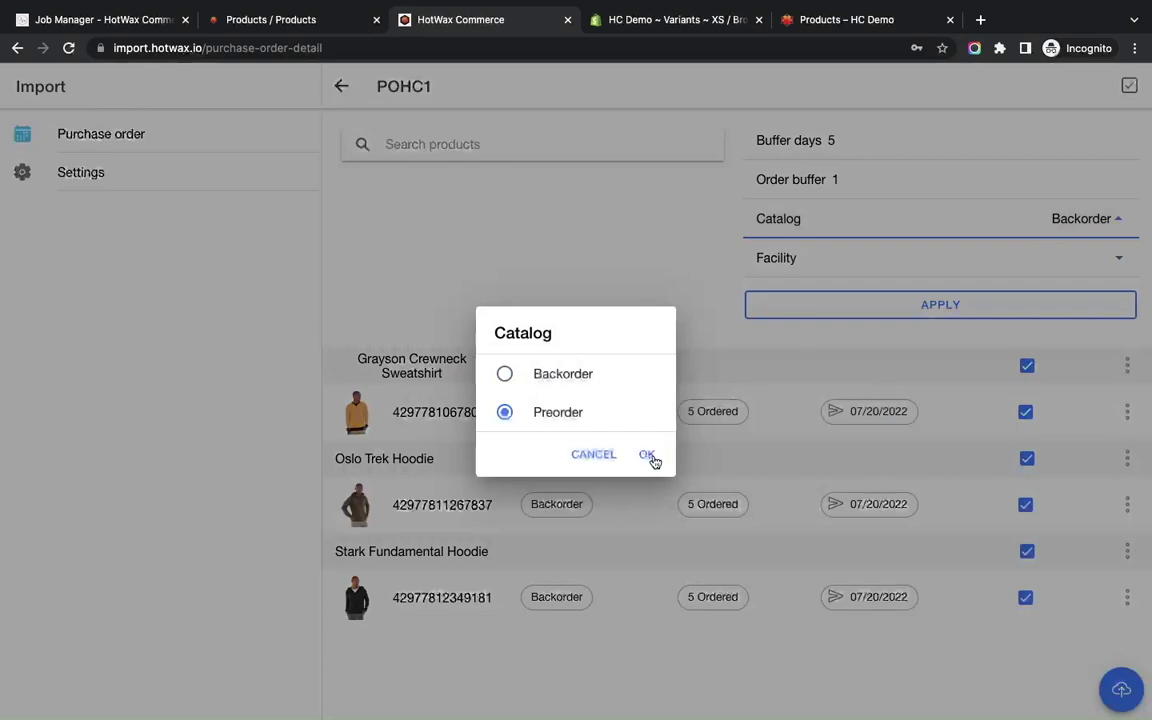
click(648, 456)
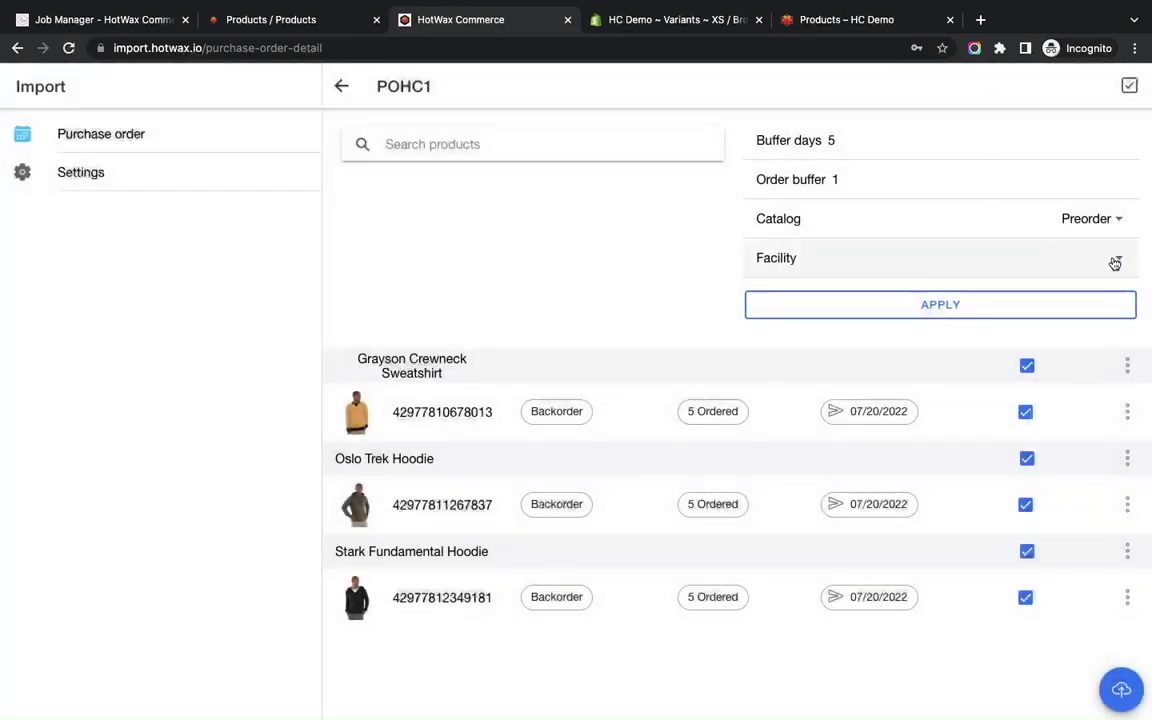
click(1115, 262)
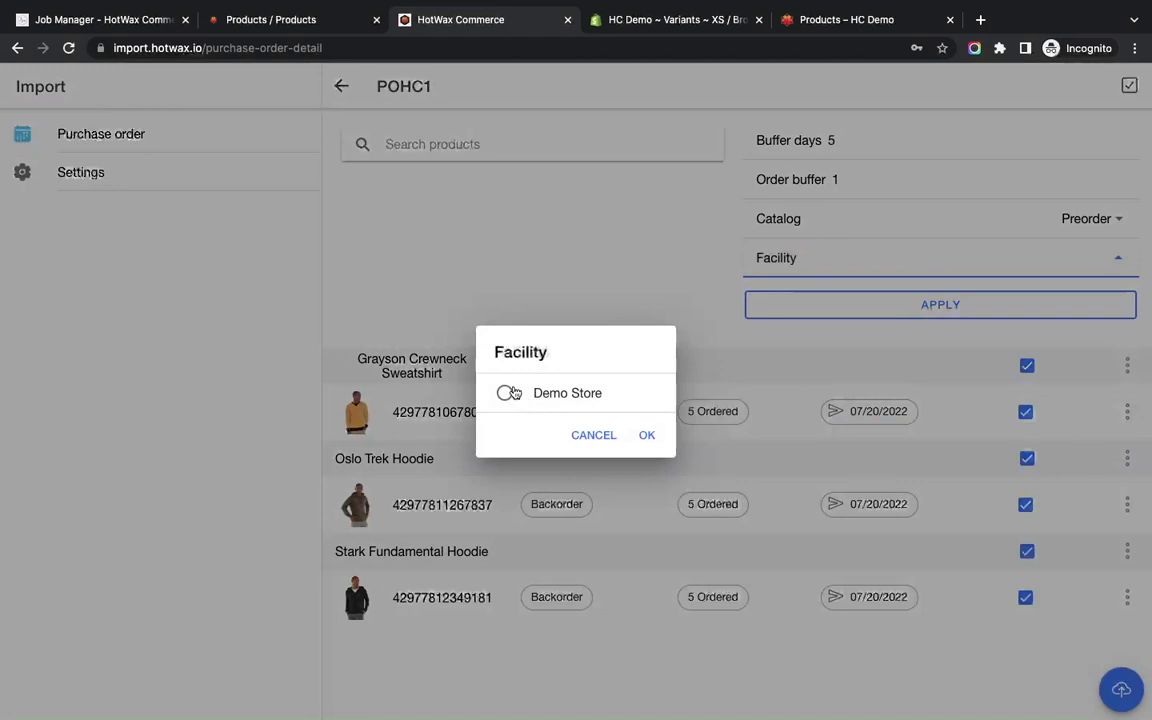
click(505, 393)
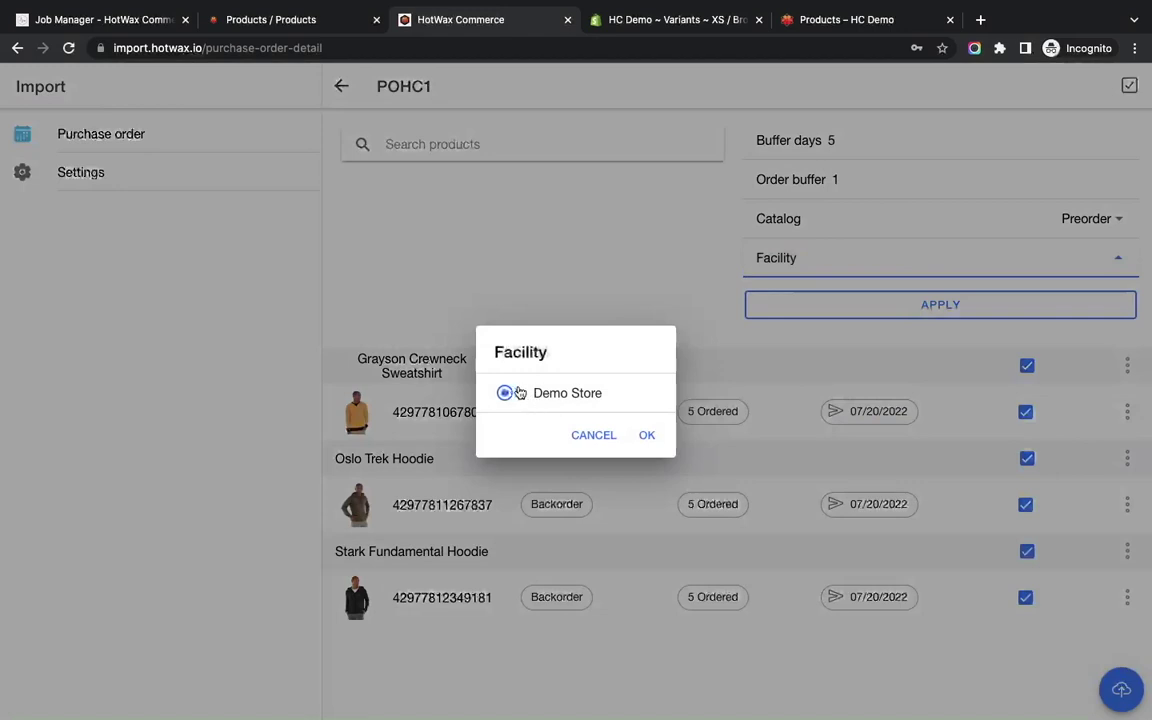
click(646, 437)
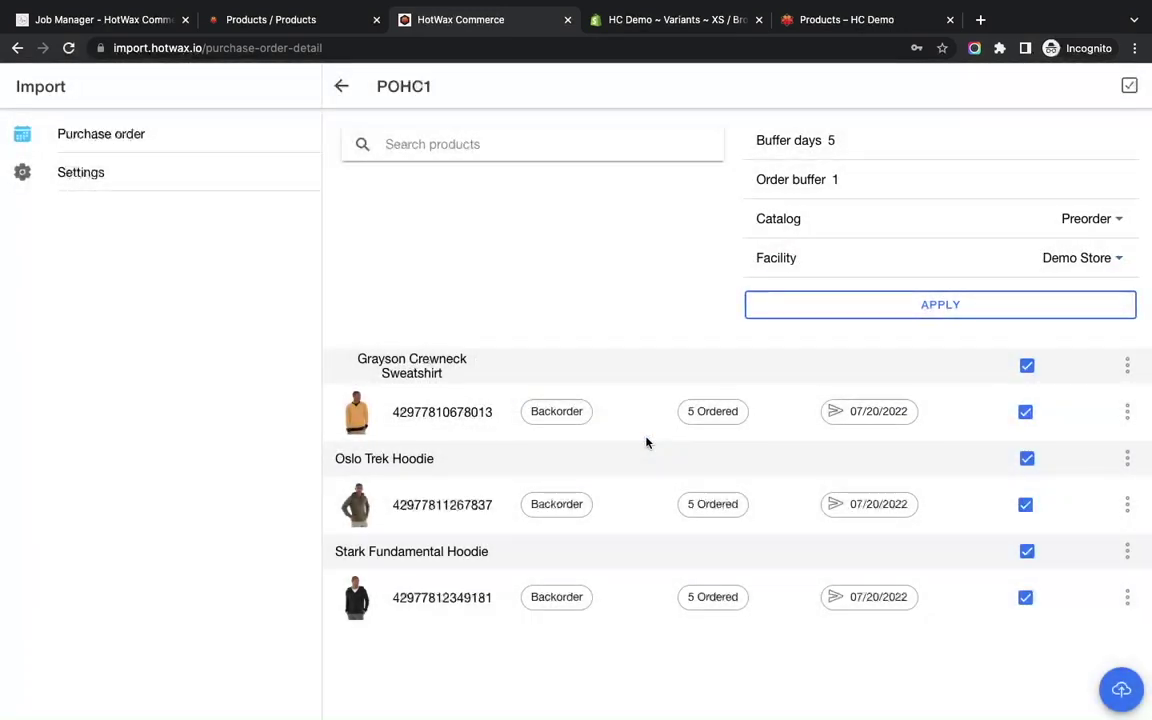
click(936, 316)
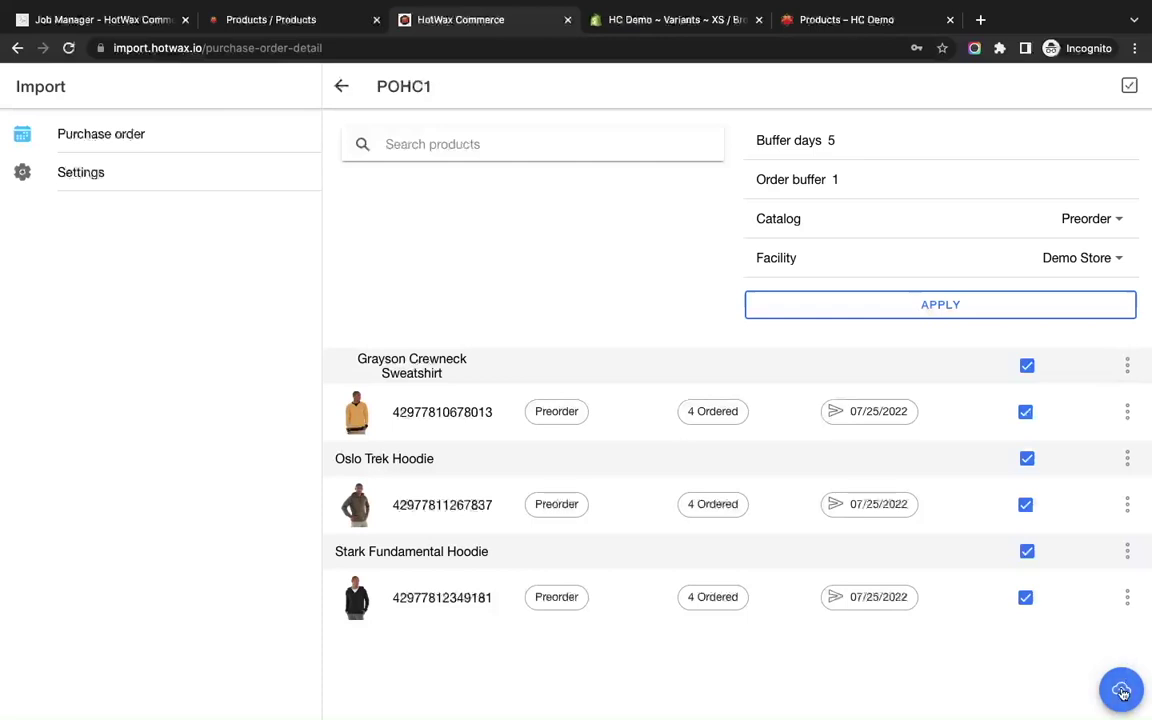
Upload the POHC1 purchase order and view its import results in the OMS.
click(1122, 691)
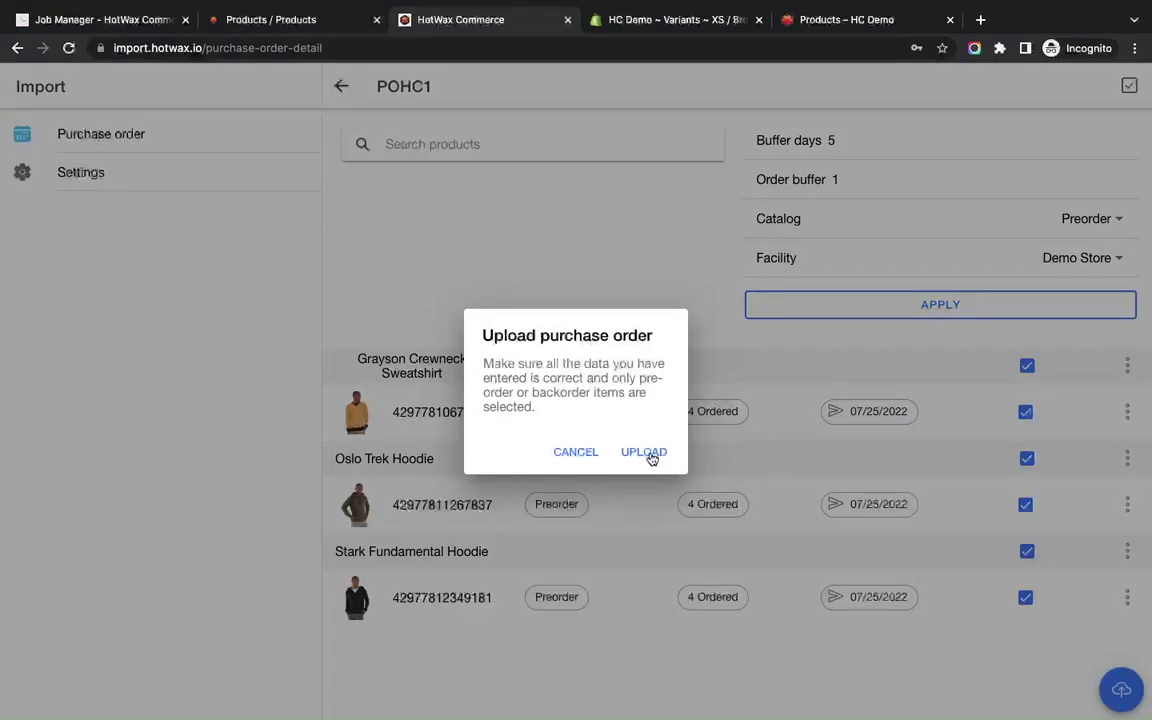
click(646, 452)
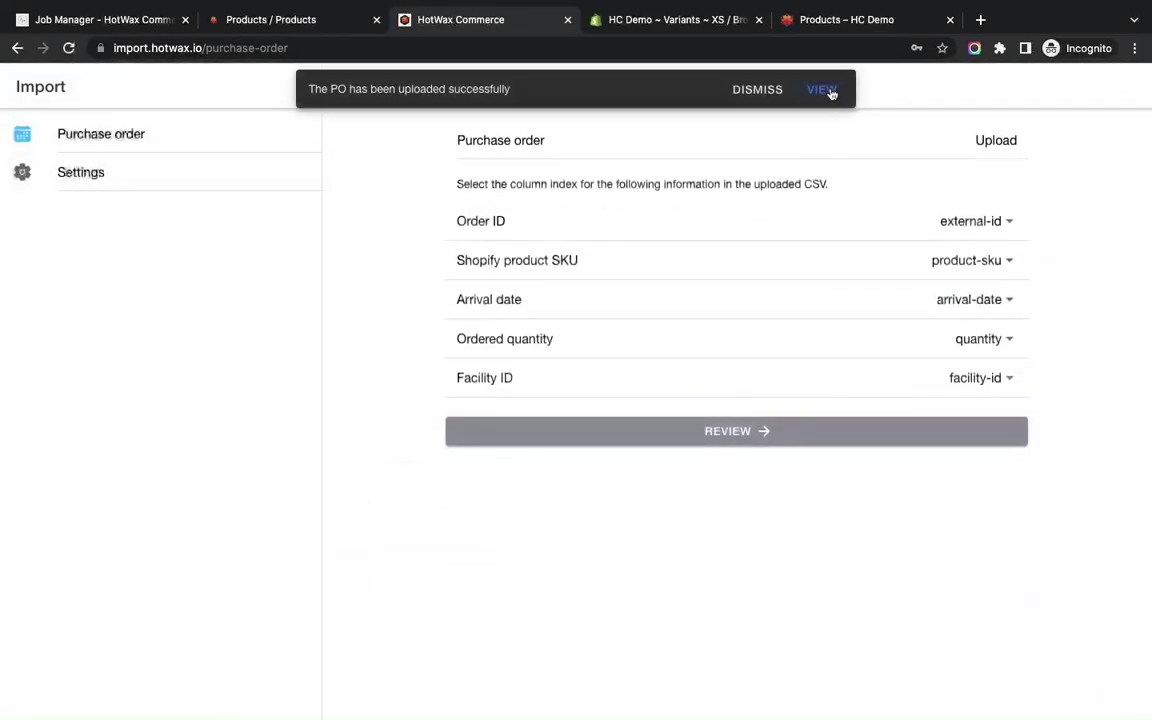
click(825, 91)
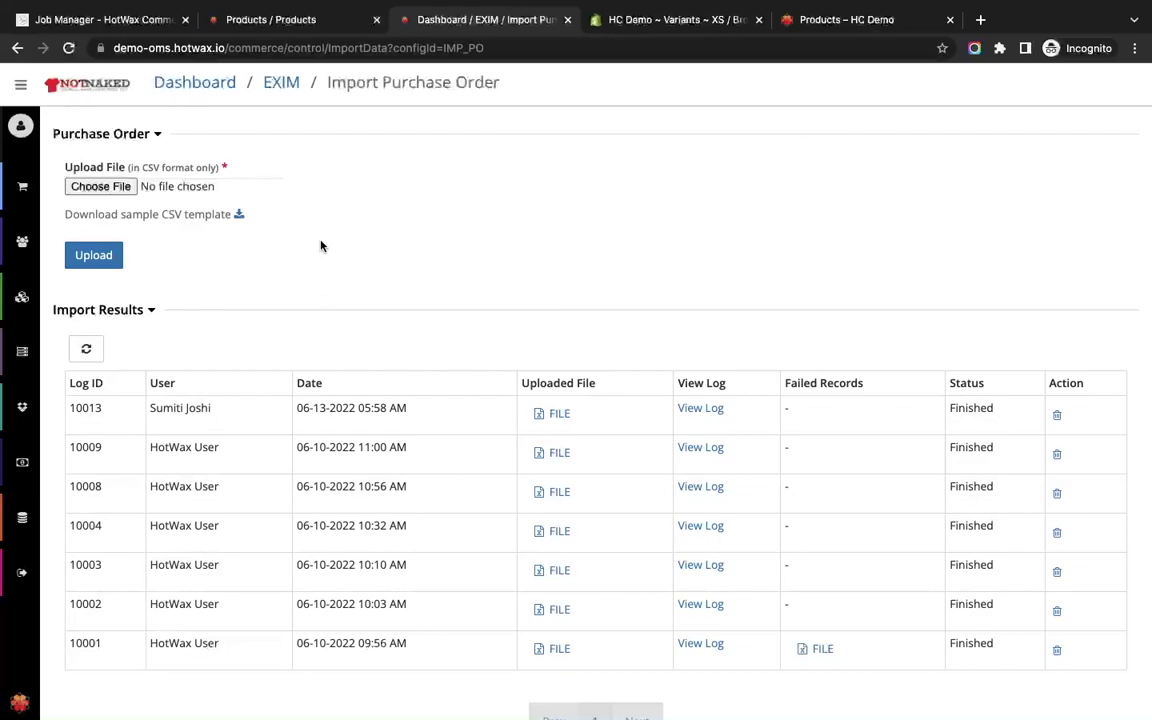
Go to Procurement > Purchase Orders to list the three POHC1 items, quantity 4 each.
mouse_move(25, 340)
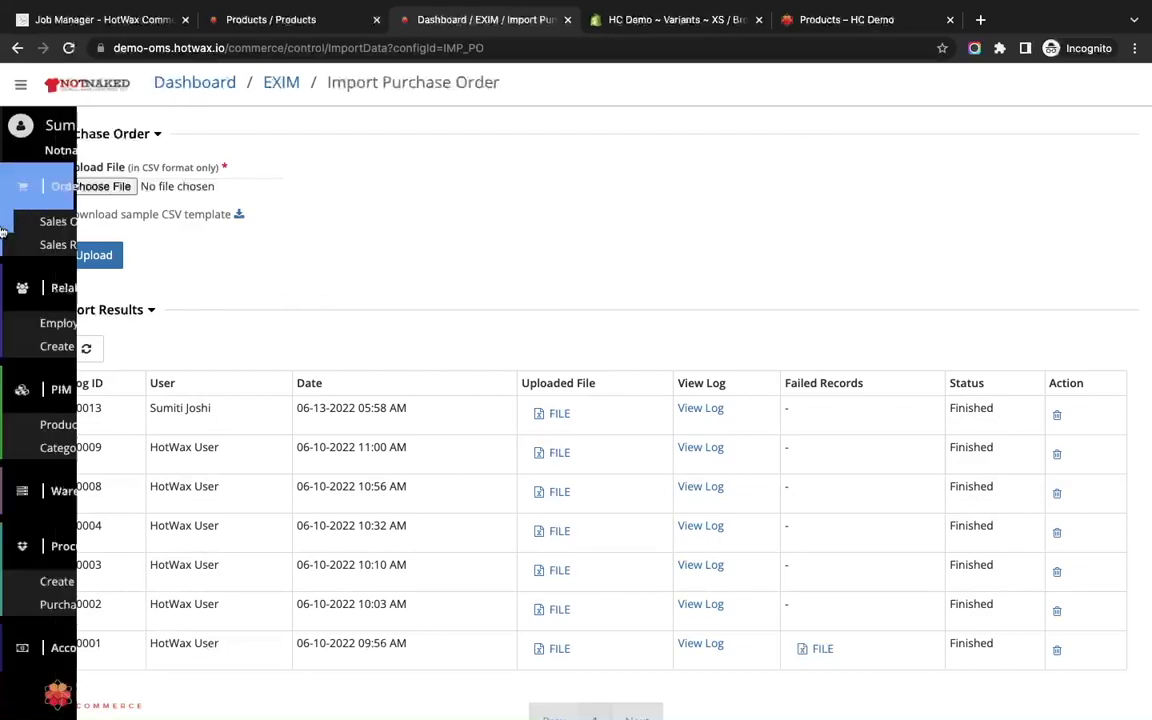
scroll(58, 403, down, 1)
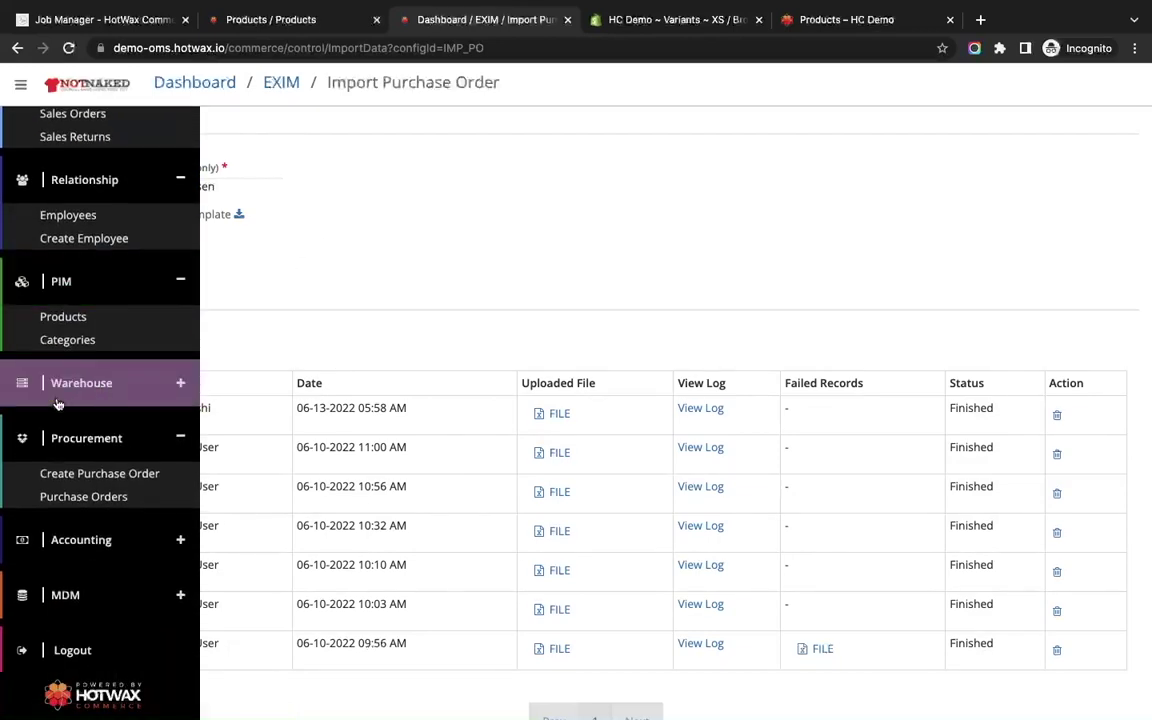
click(86, 499)
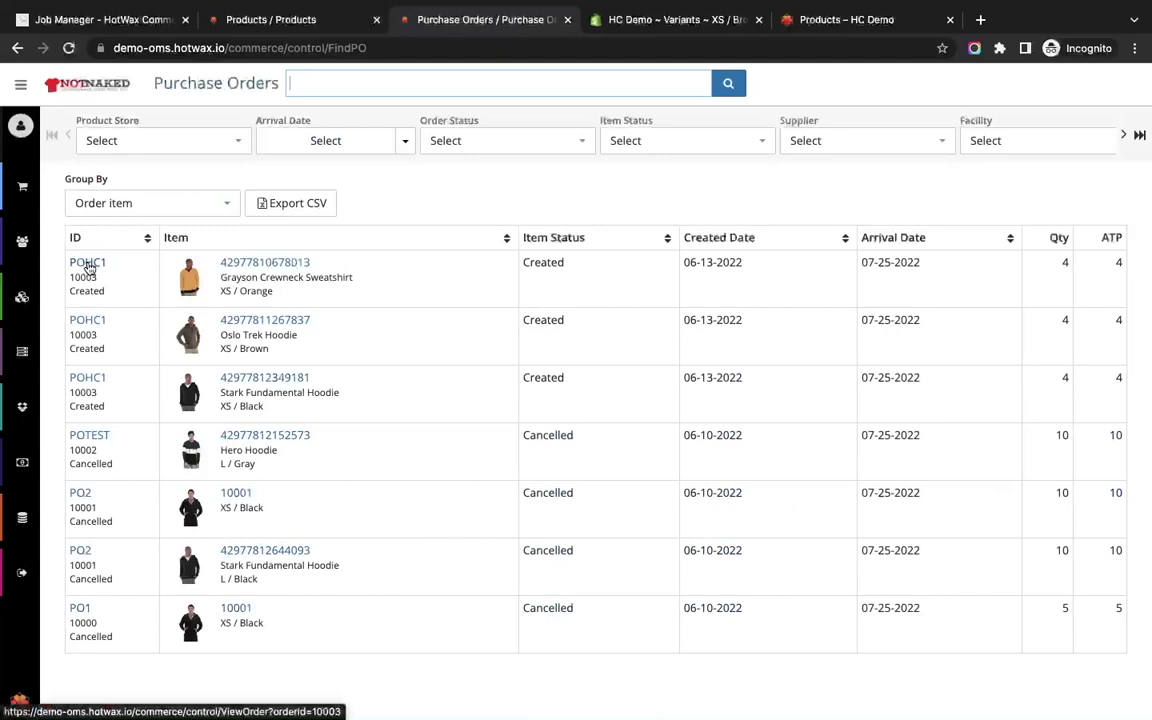
Open POHC1, review its three Created items arriving 07-25-2022, reload, then check the Grayson storefront.
click(87, 263)
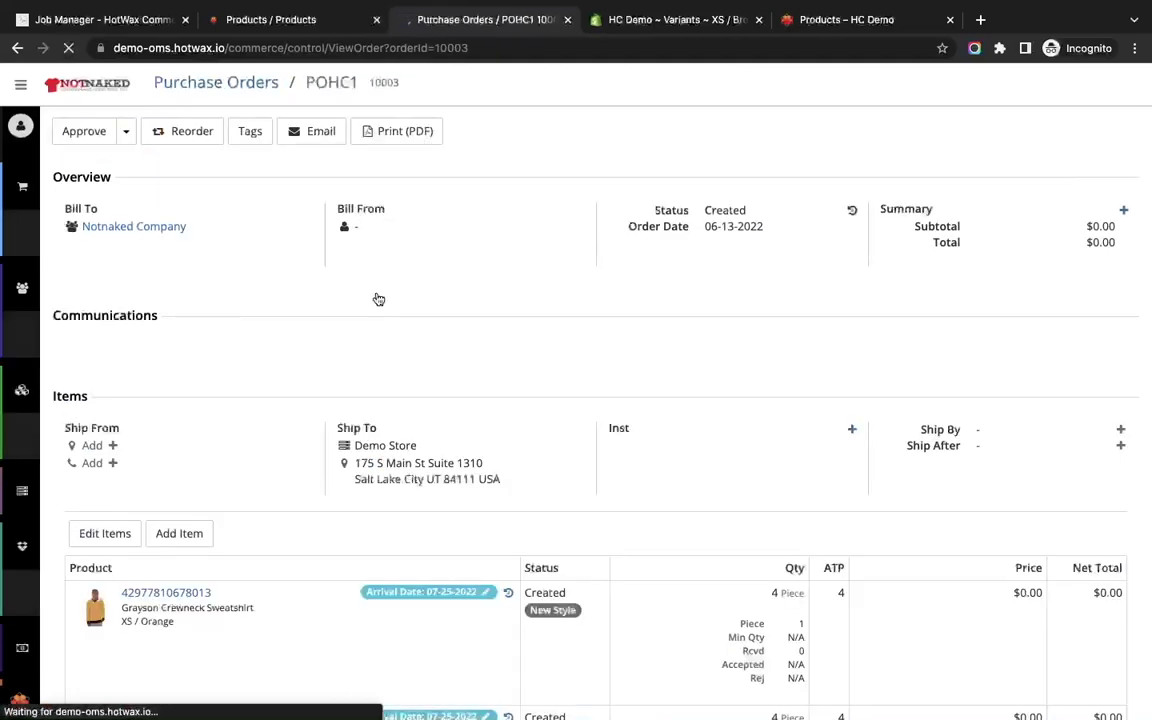
scroll(379, 300, down, 3)
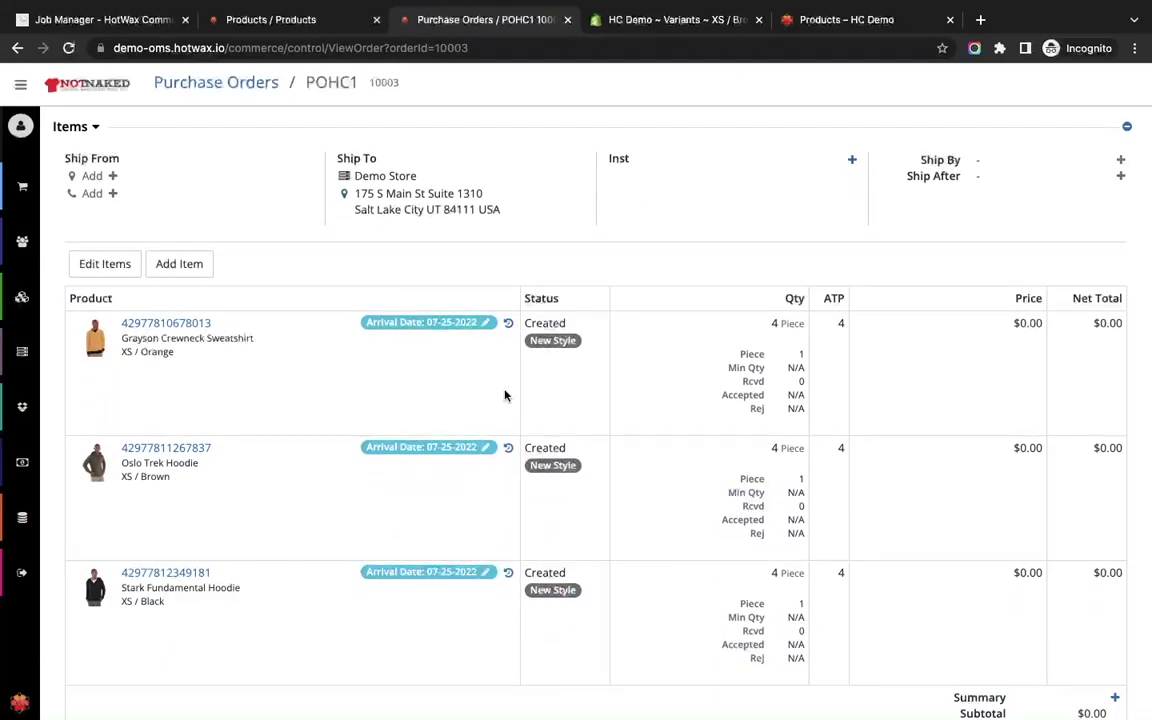
scroll(506, 393, down, 2)
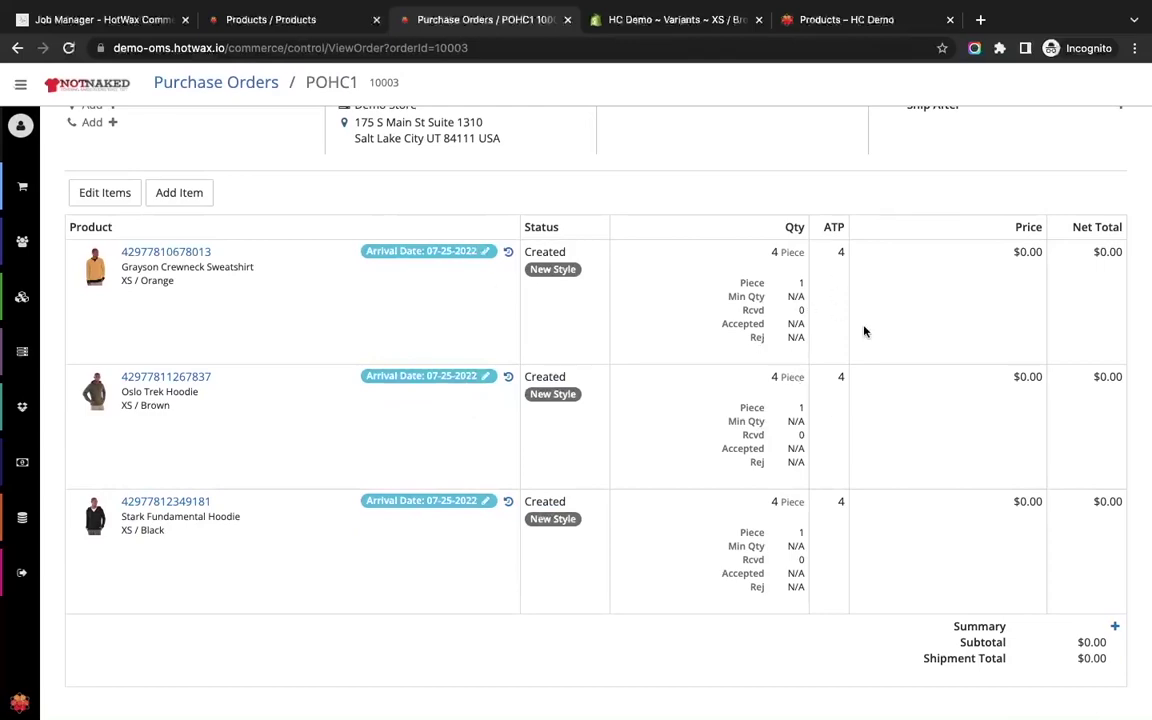
key(F5)
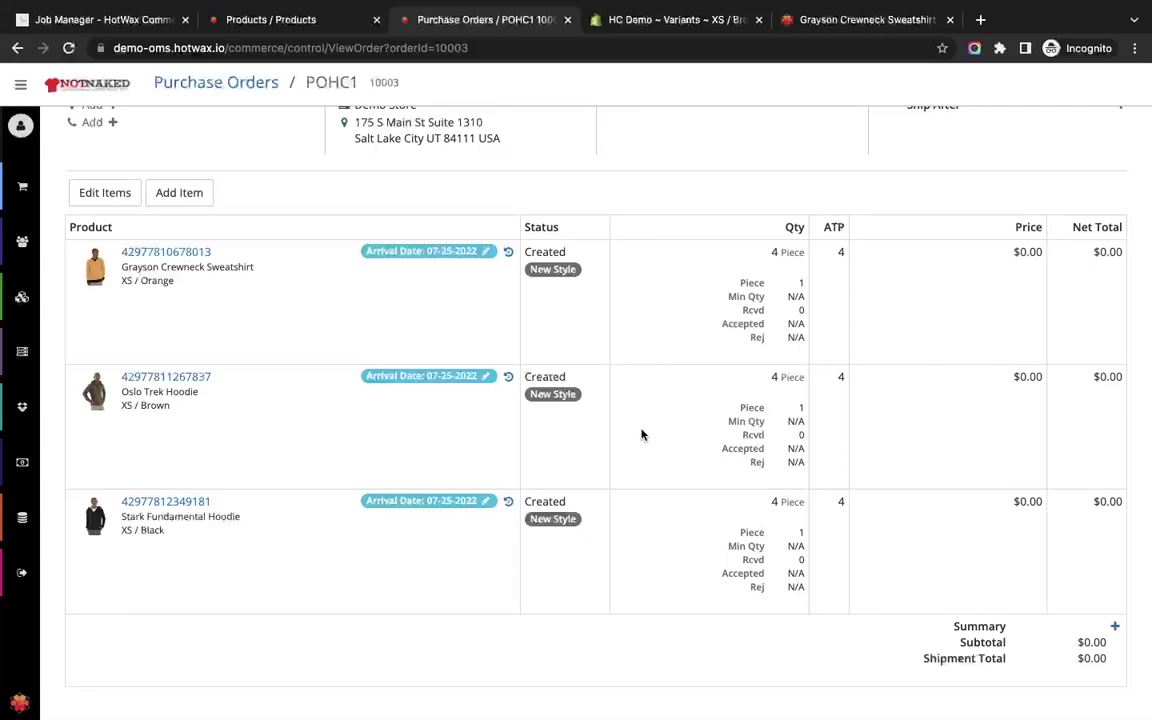
click(806, 24)
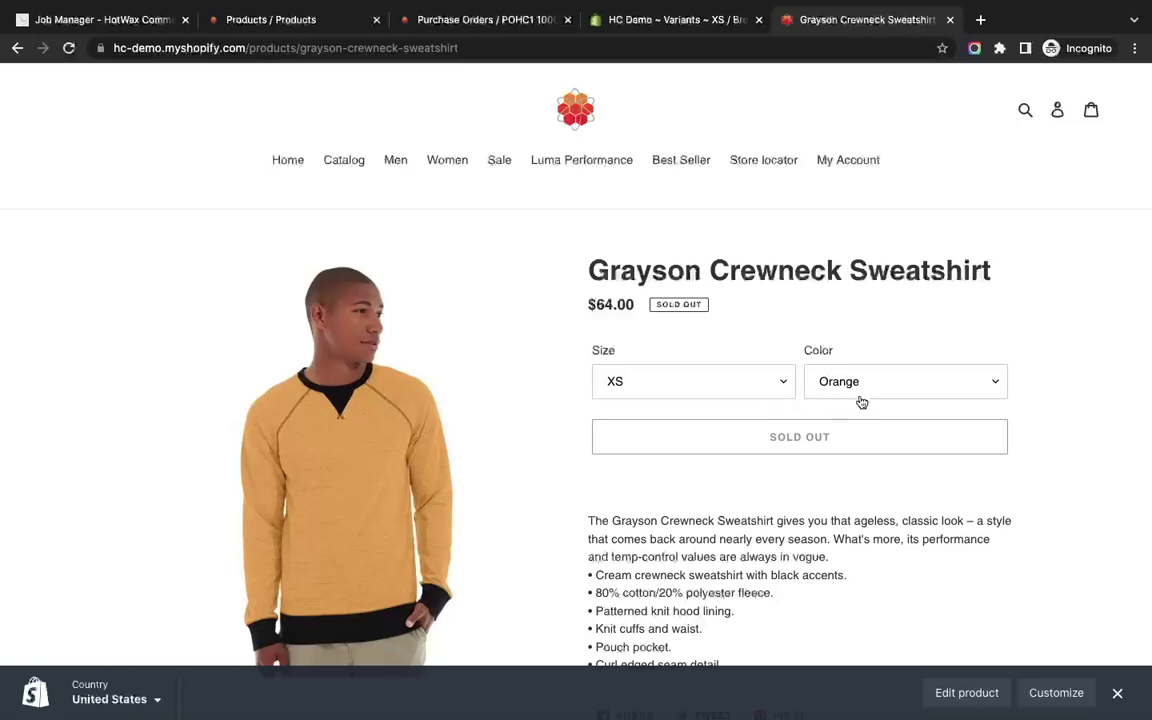
After confirming Grayson XS / Orange is sold out, return to the POHC1 purchase order.
click(485, 20)
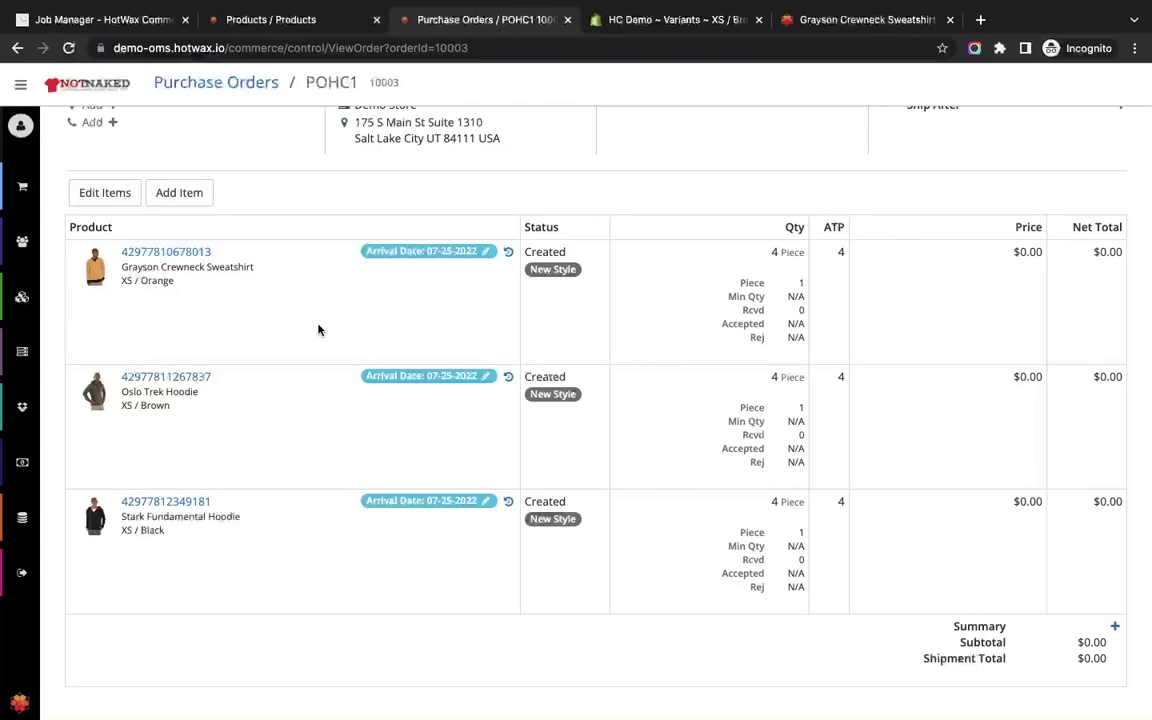
Approve purchase order POHC1 and check that all three items show Approved.
scroll(318, 330, up, 5)
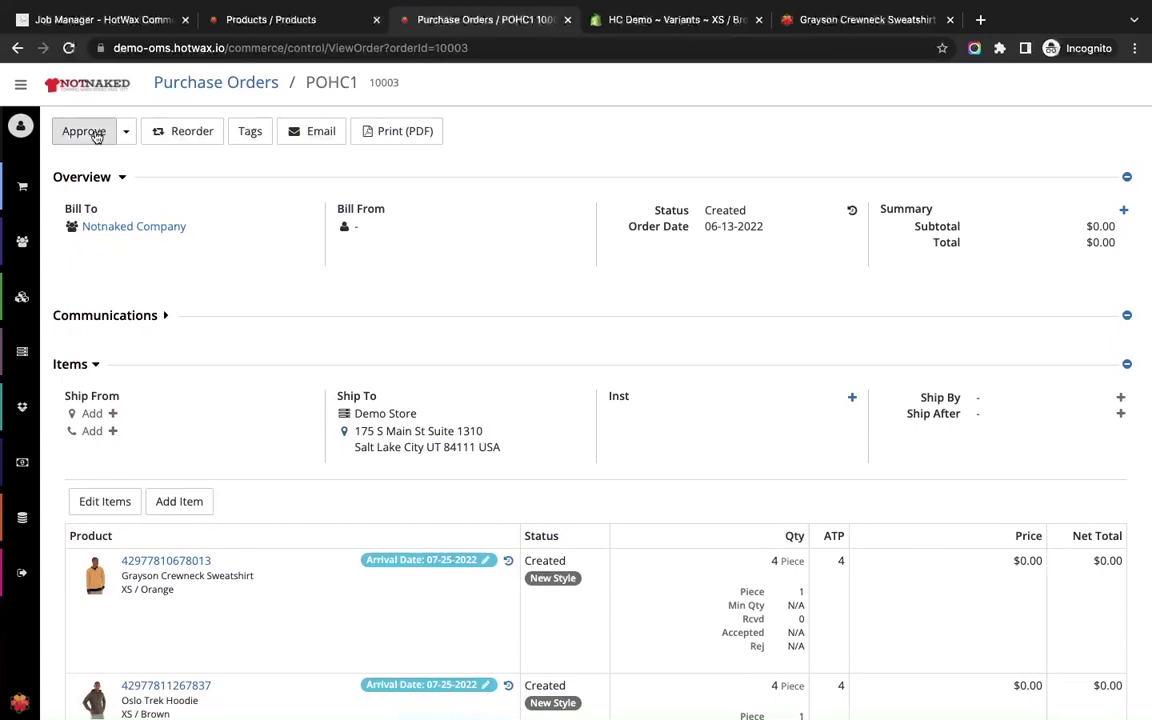
click(96, 136)
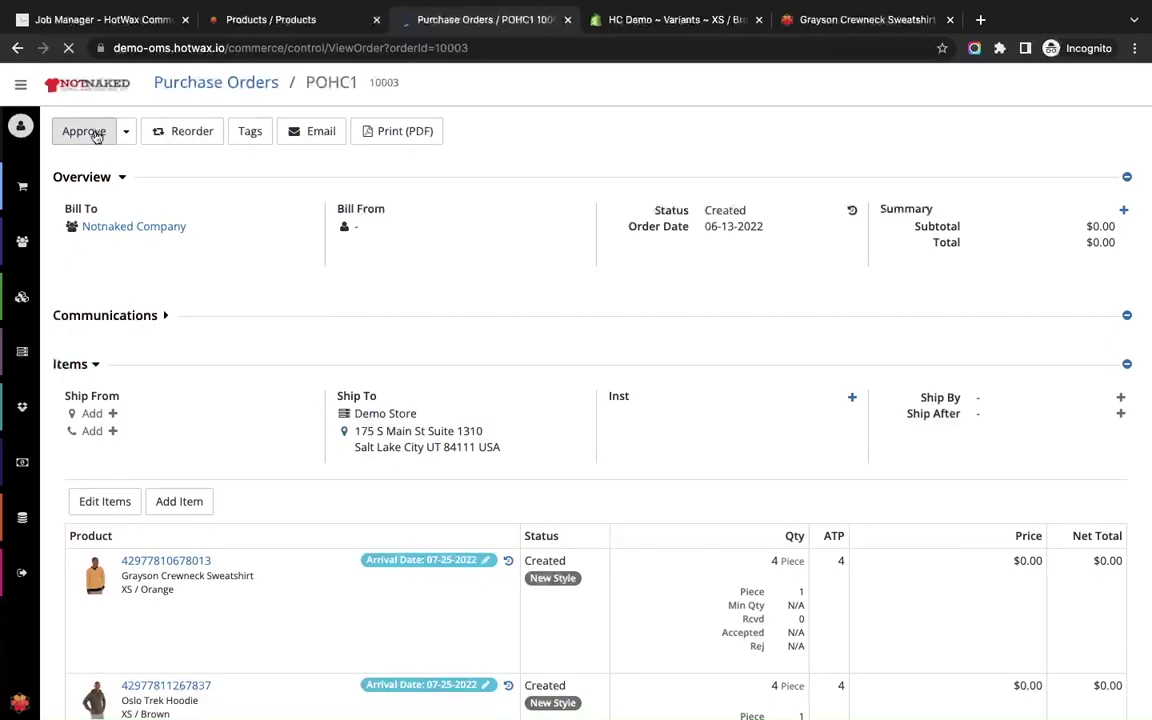
scroll(272, 267, down, 2)
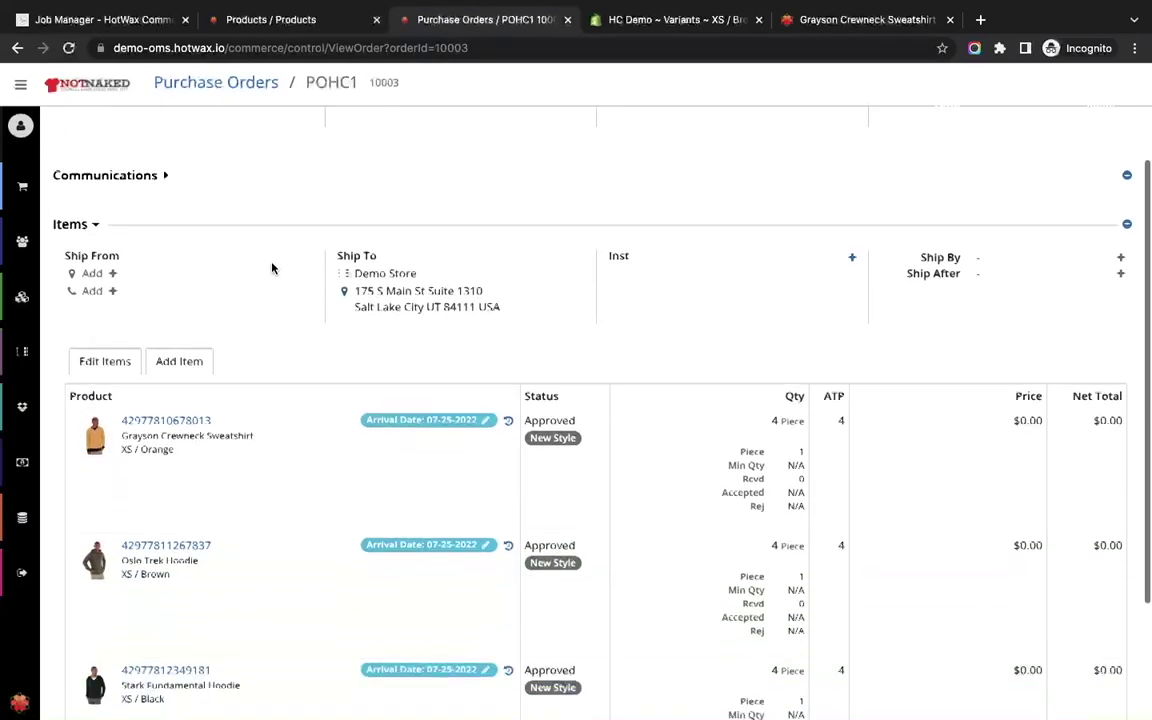
scroll(272, 267, up, 2)
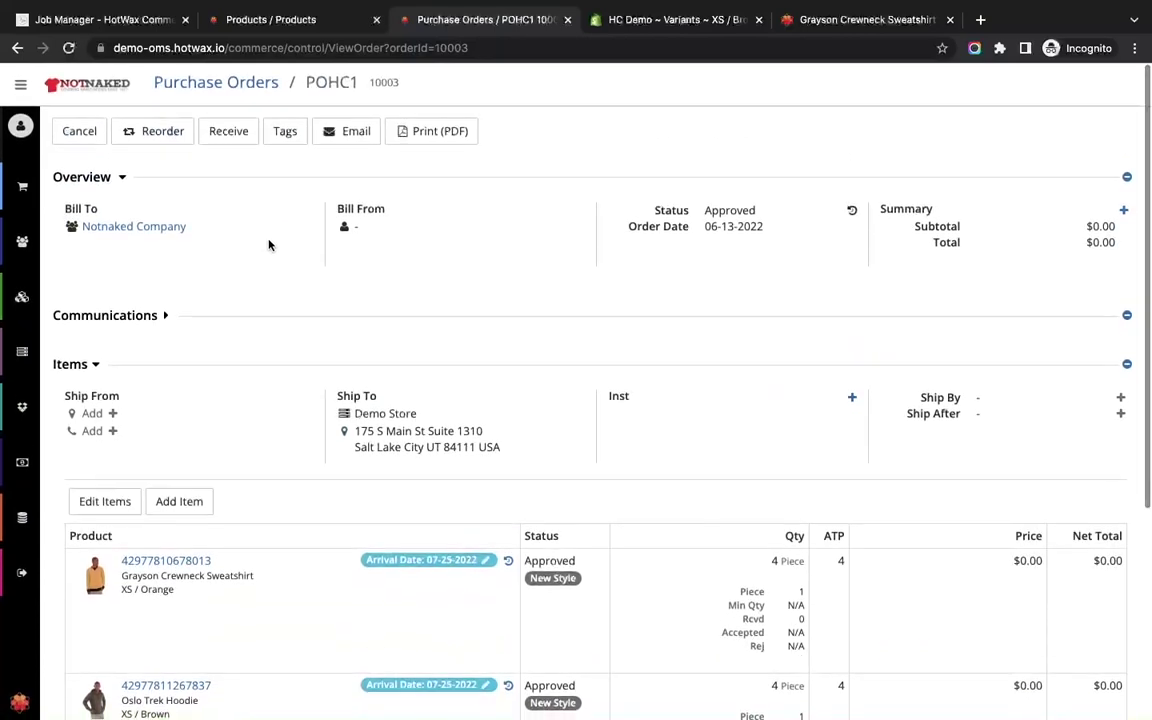
scroll(249, 267, down, 3)
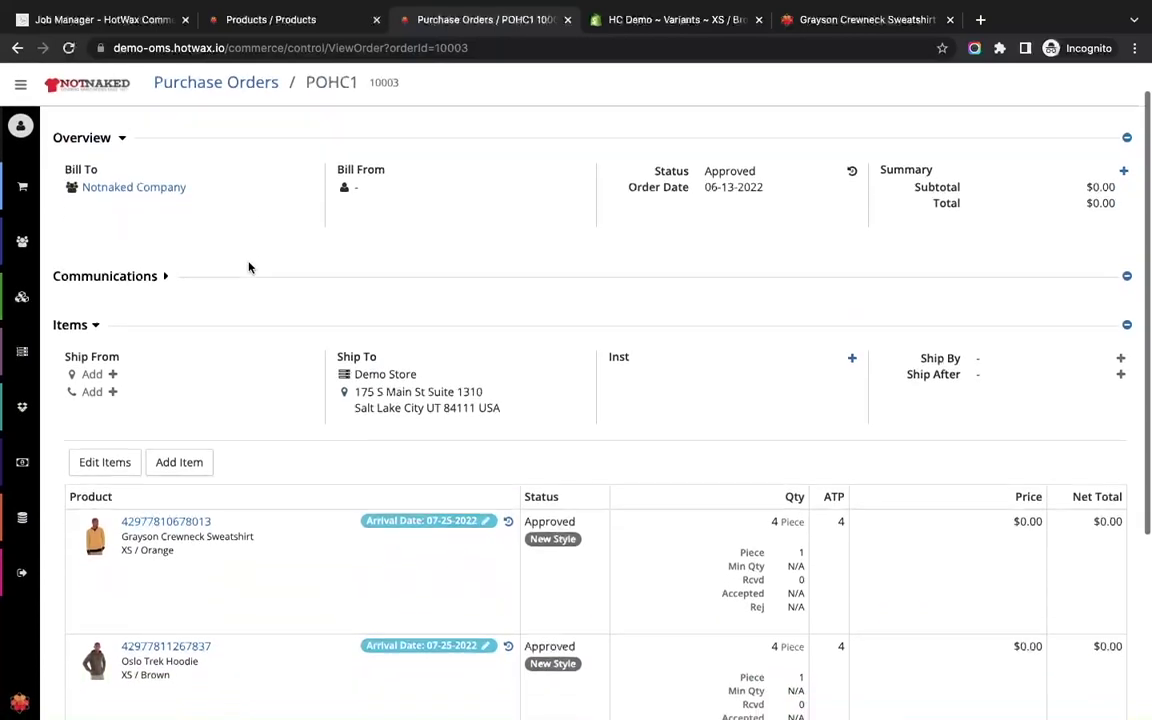
scroll(249, 267, up, 3)
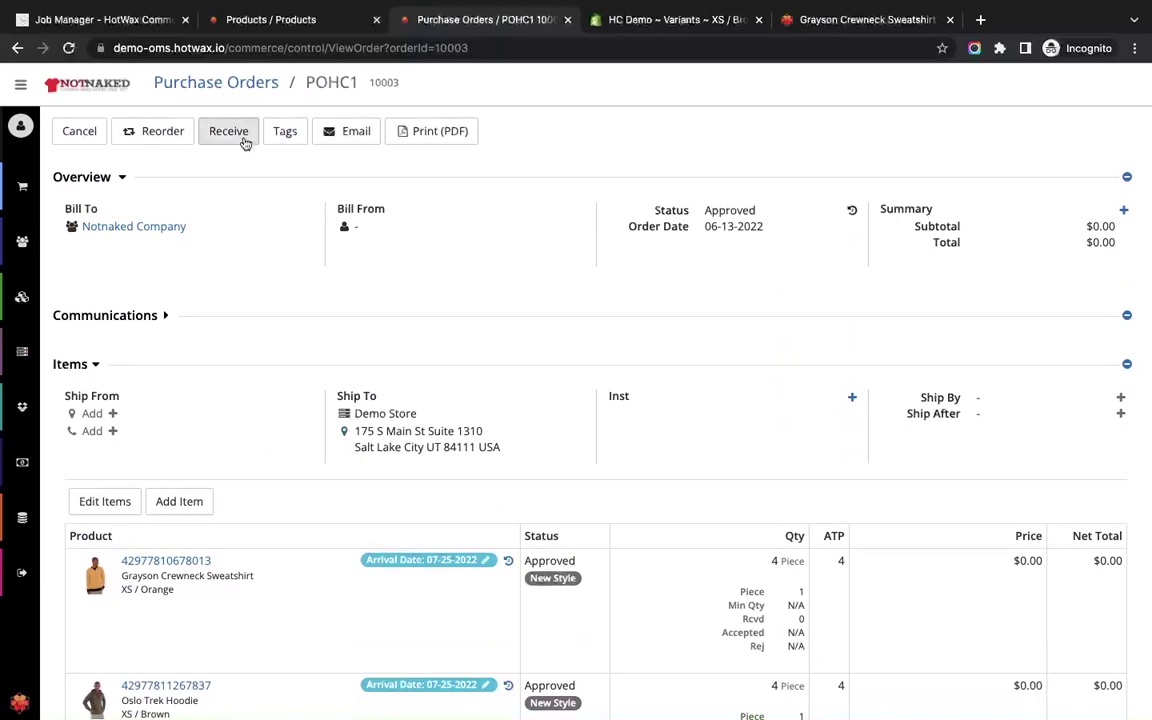
Receive item 00001, Grayson Crewneck Sweatshirt, on PO #10003 with 4 accepted.
click(244, 140)
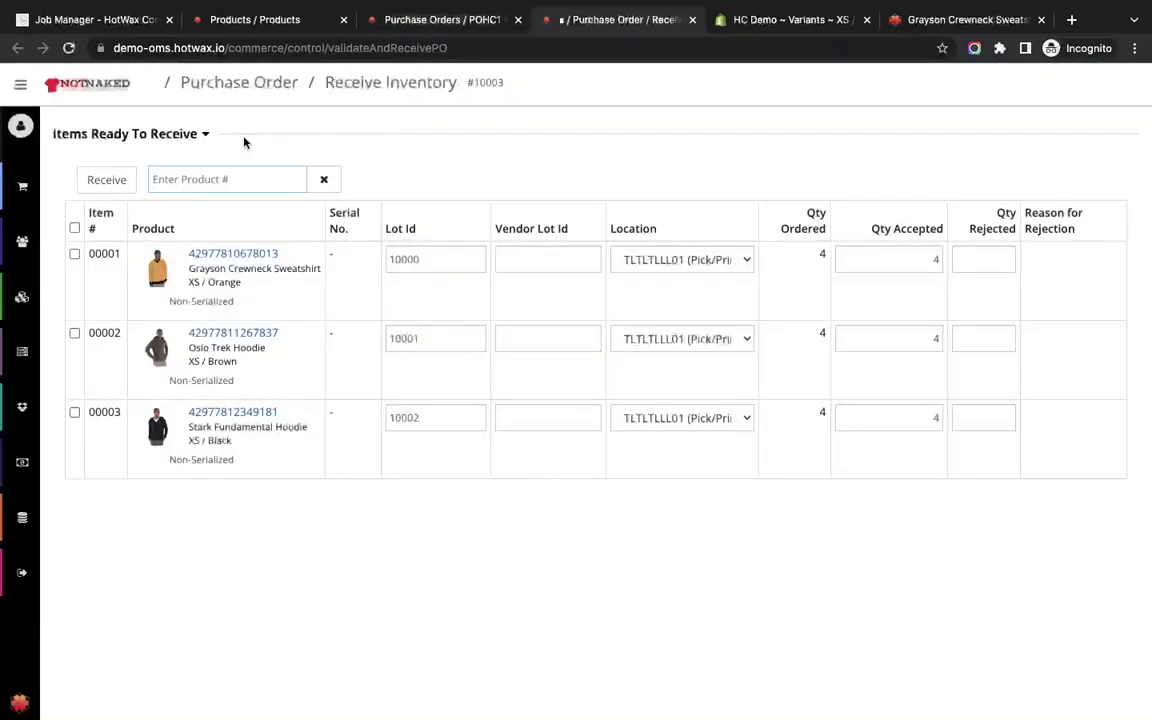
click(74, 254)
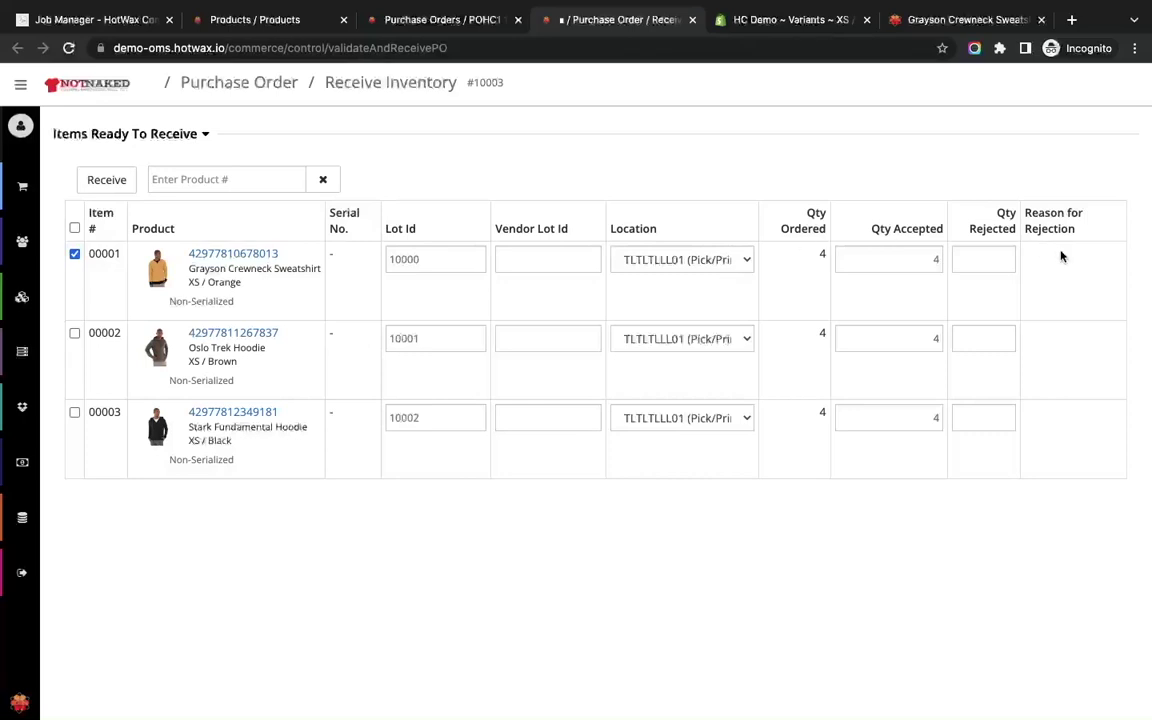
double_click(927, 260)
text(4)
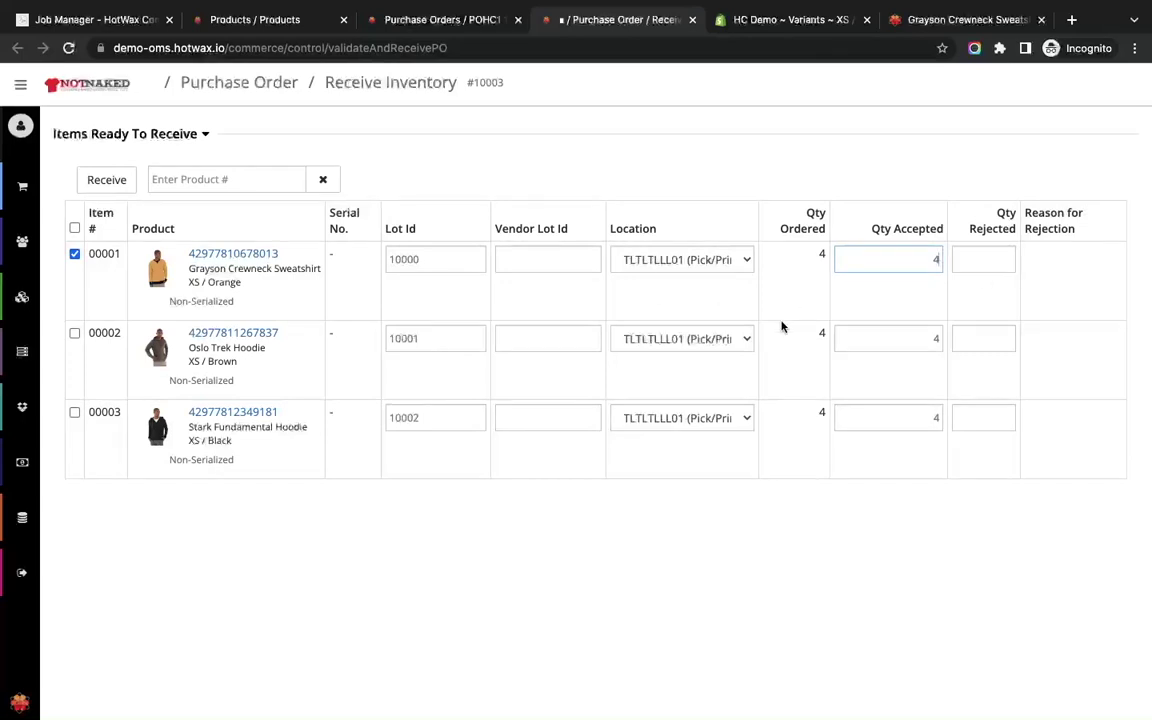
click(115, 188)
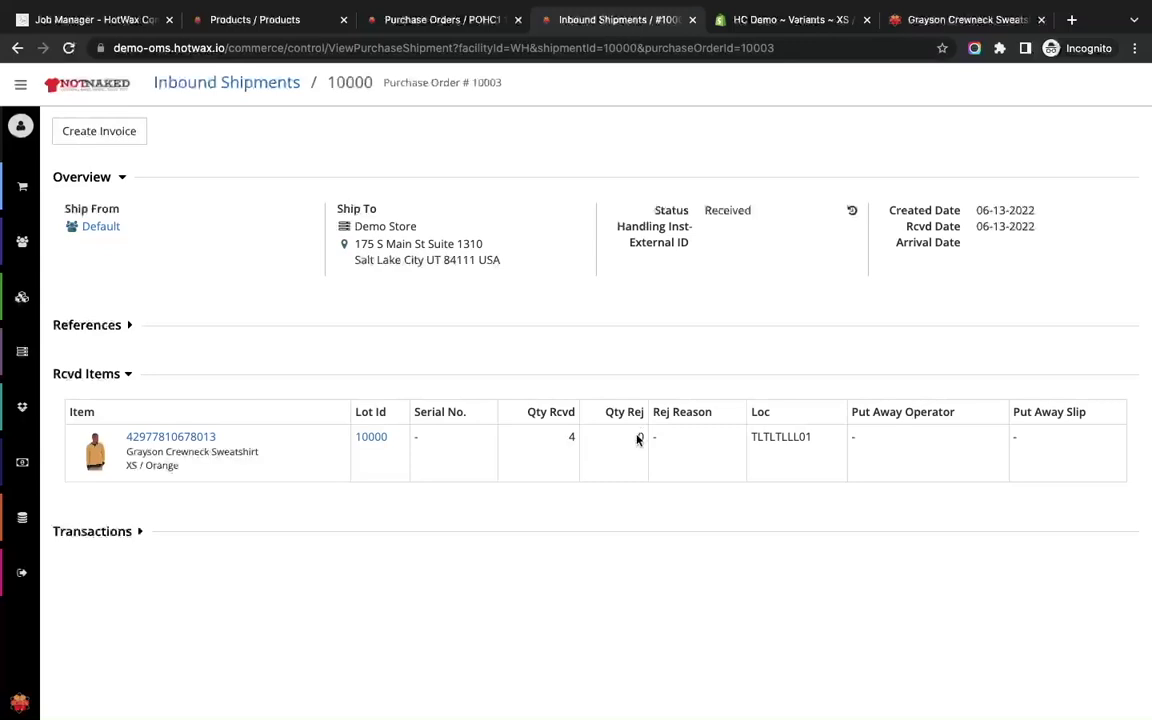
After reviewing inbound shipment 10000 as Received, return to the POHC1 purchase order.
click(408, 22)
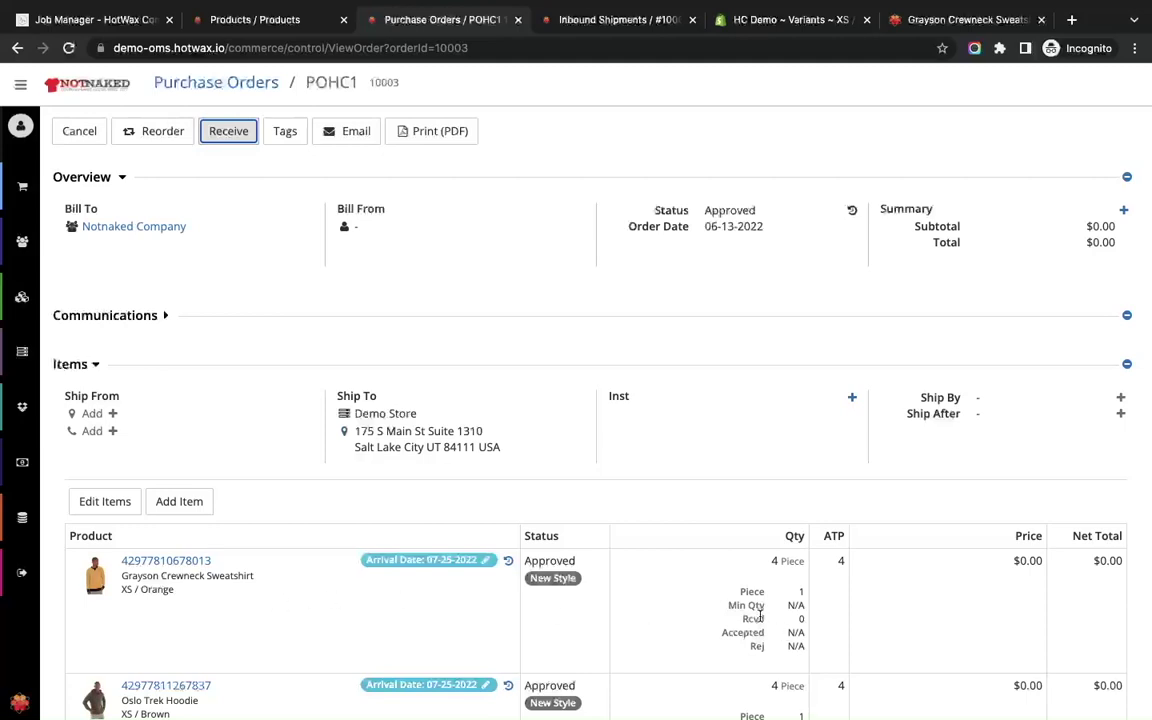
Refresh POHC1 and verify the Grayson line shows Rcvd 4, Accepted 4, Rej 0.
click(800, 621)
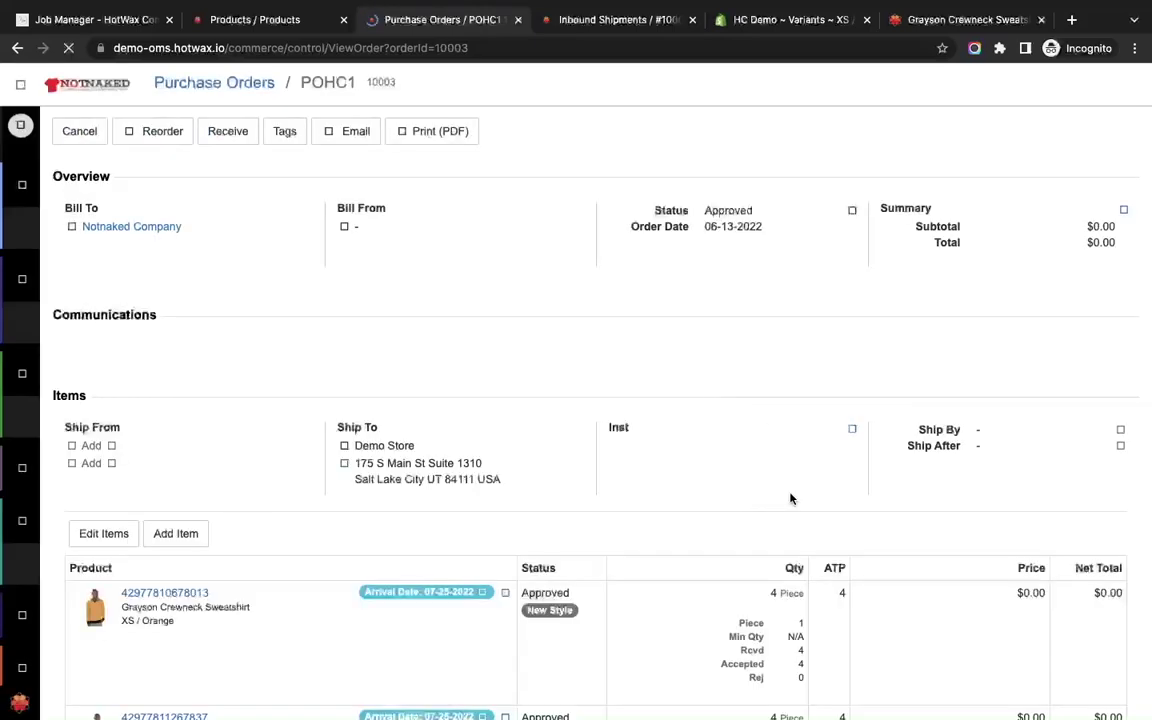
scroll(790, 499, down, 3)
scroll(790, 499, down, 1)
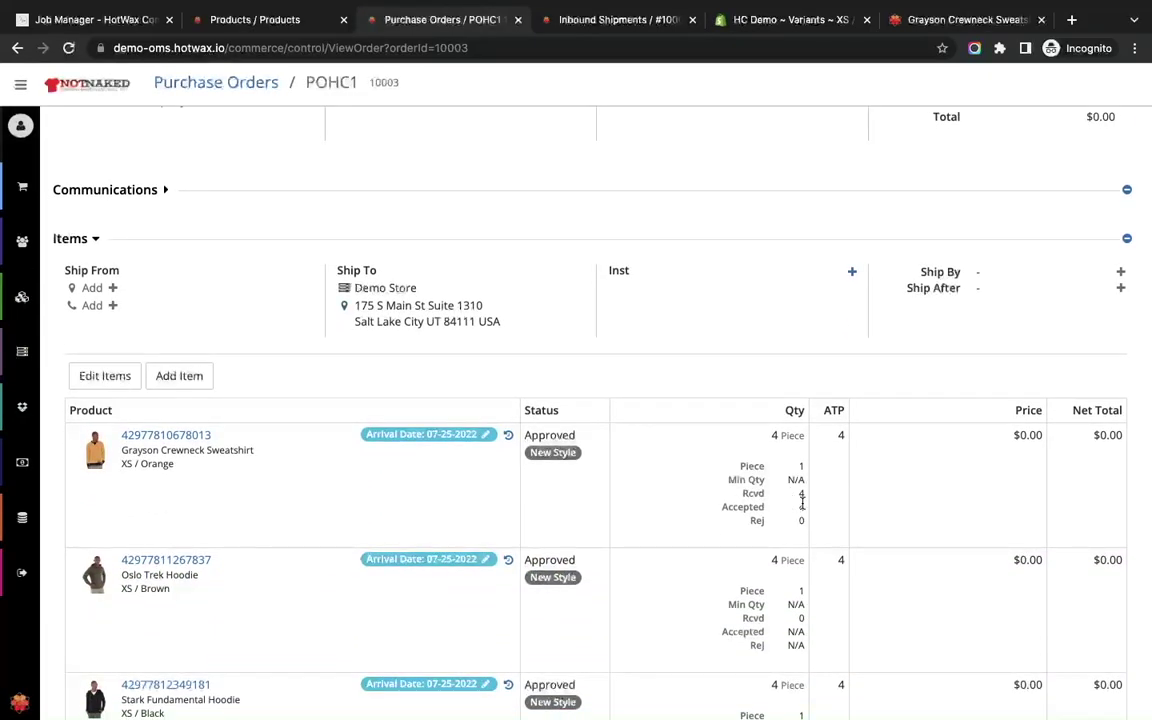
scroll(802, 500, down, 3)
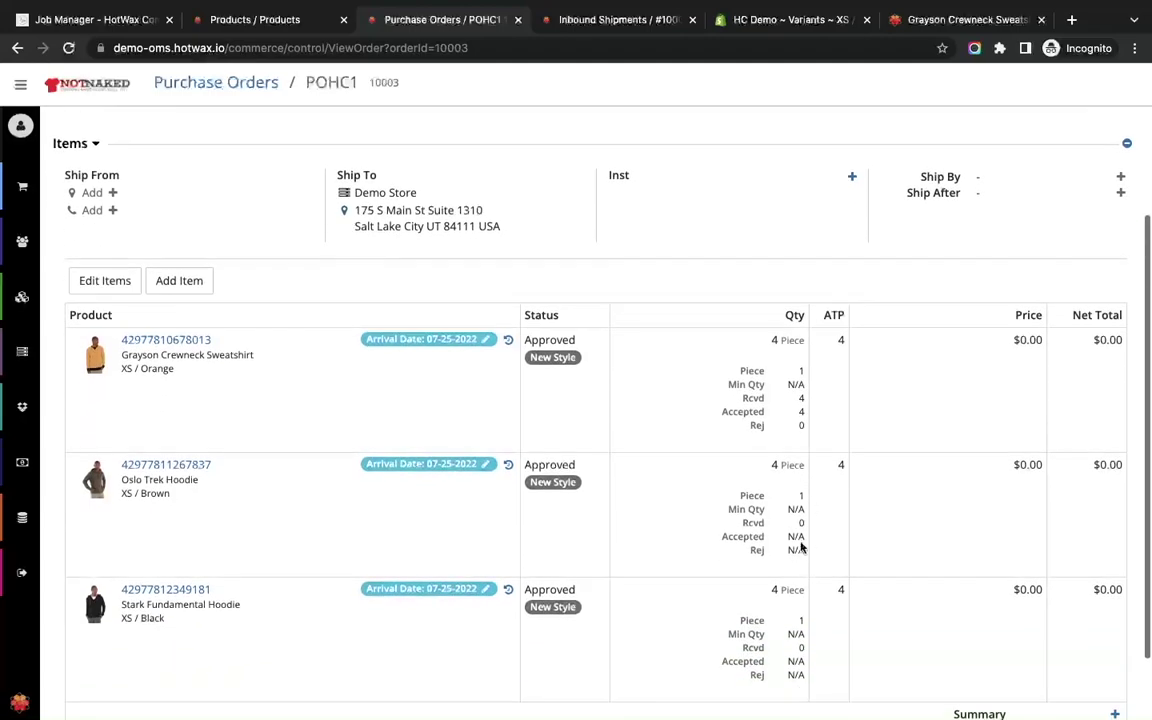
scroll(800, 545, up, 5)
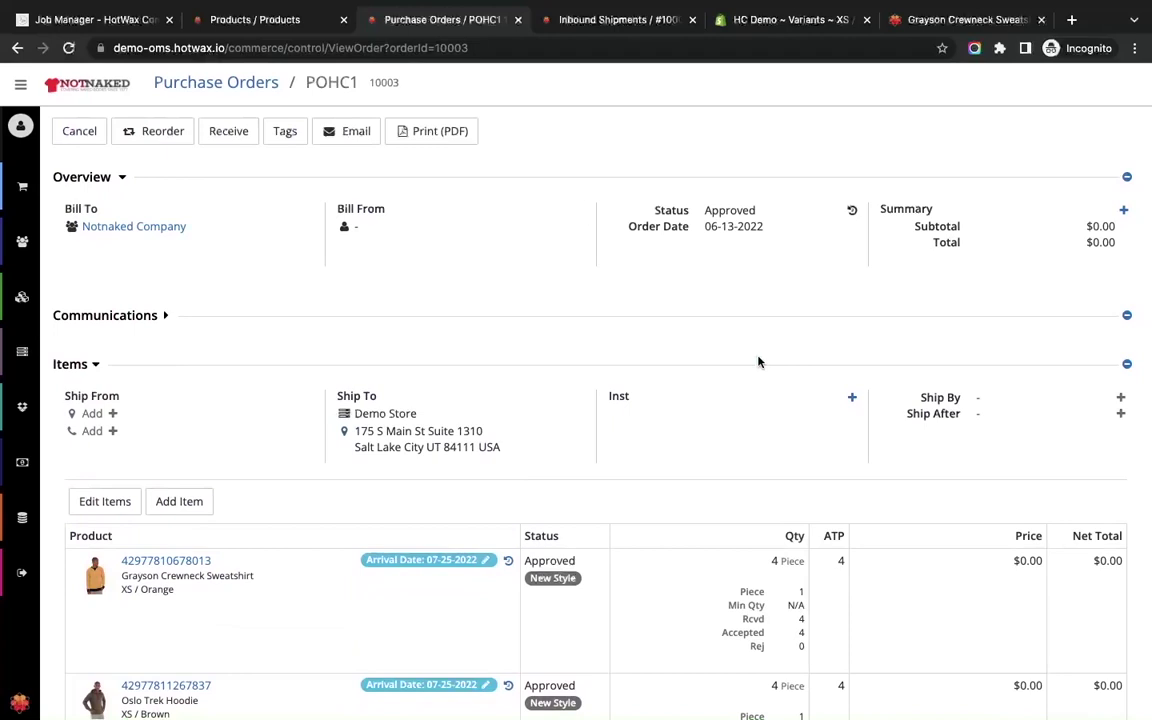
scroll(475, 468, down, 3)
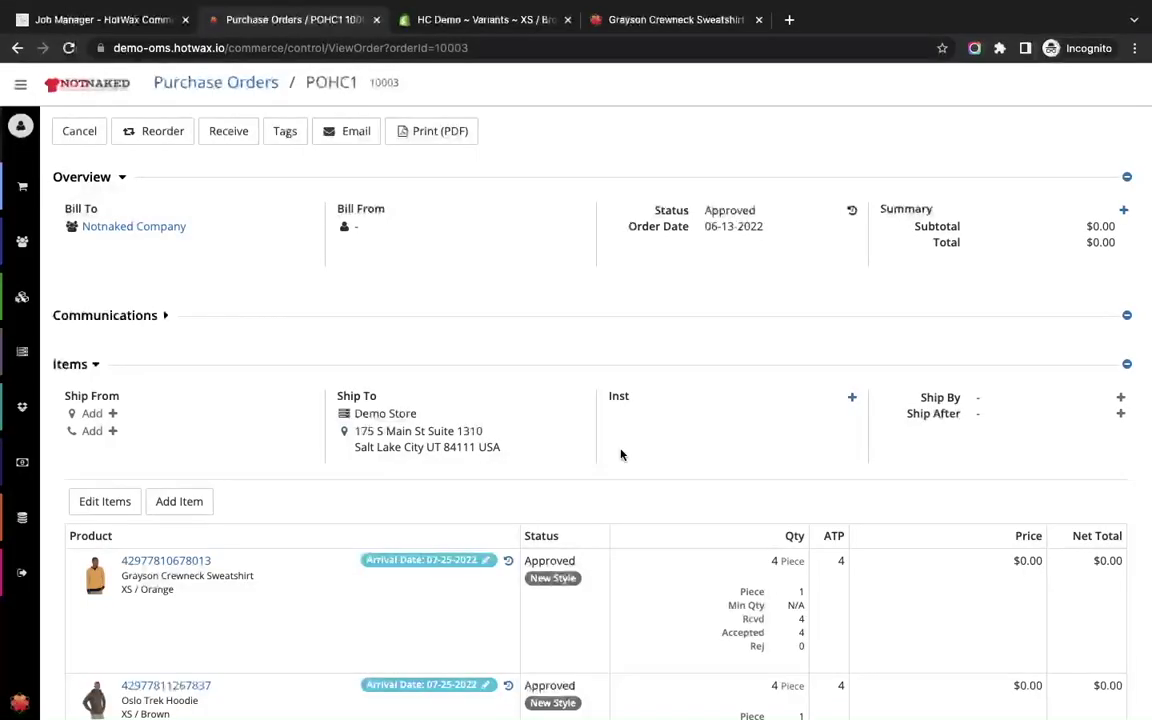
Enable all five Pre-orders jobs: POs to manage catalog, Shopify tags, and Shopify shipping dates.
click(90, 20)
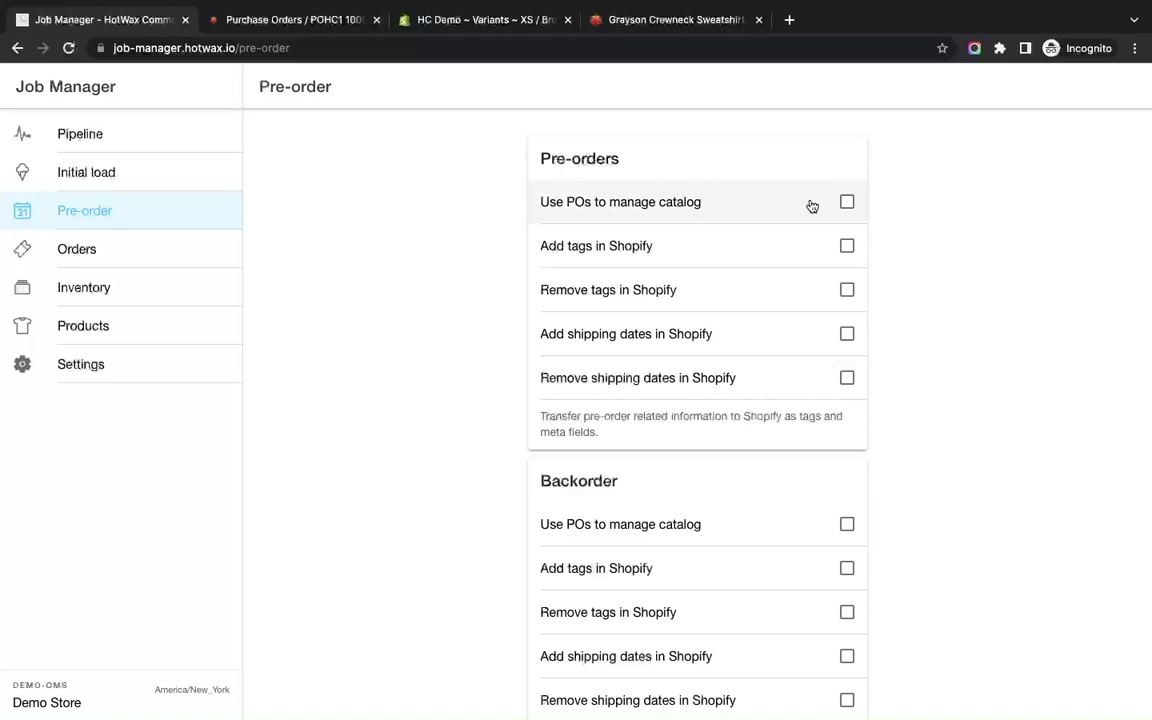
click(846, 204)
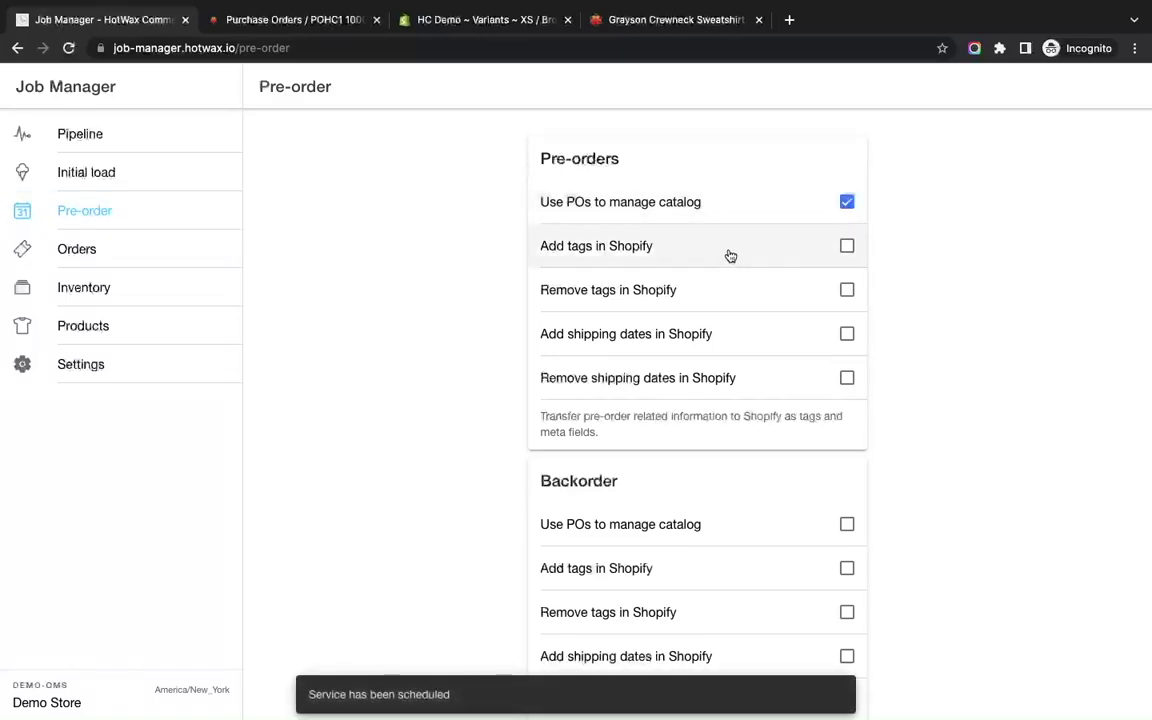
click(846, 249)
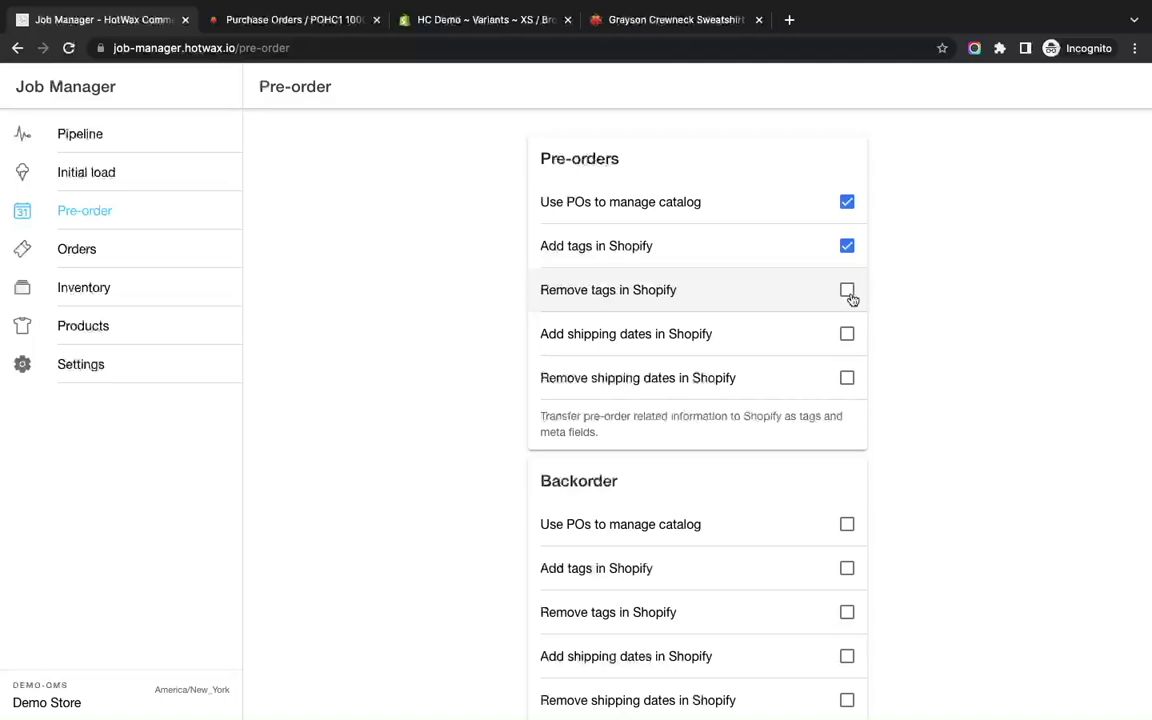
click(847, 291)
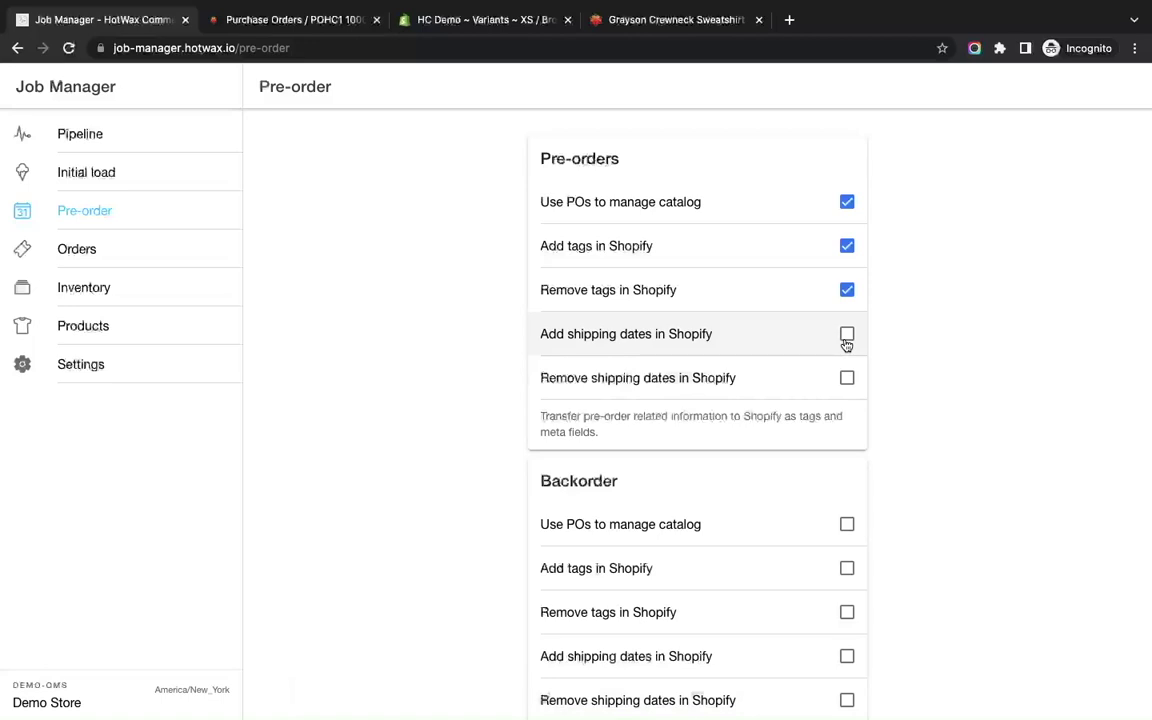
click(846, 340)
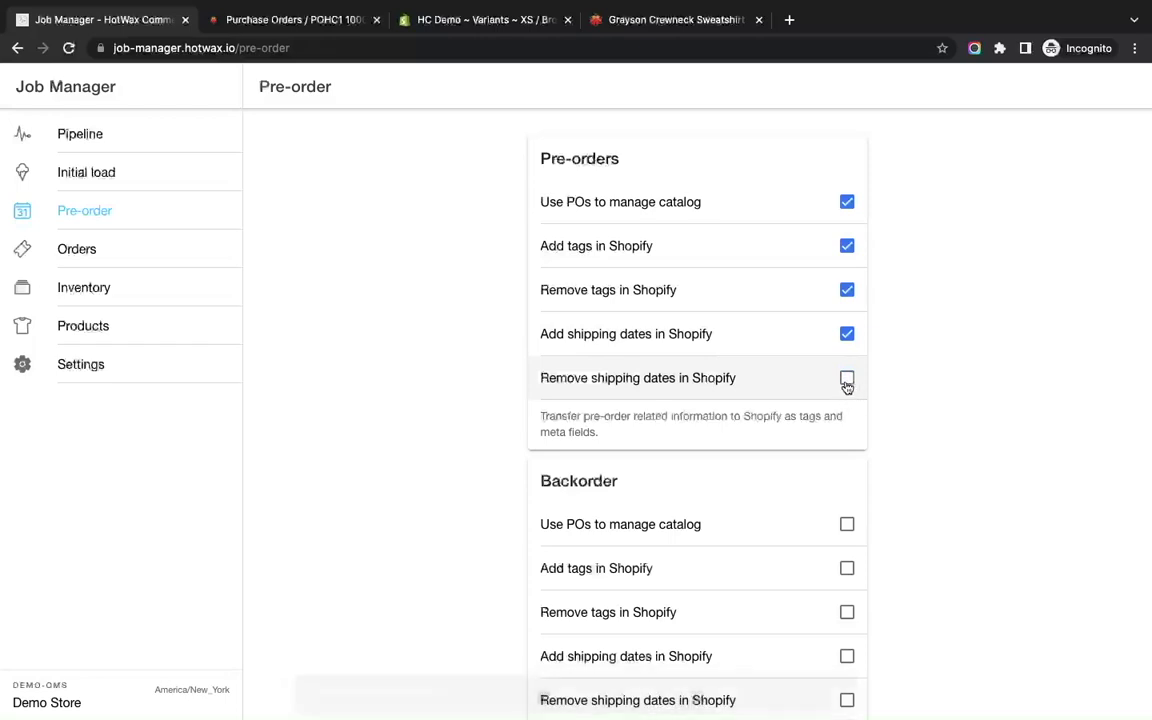
click(847, 381)
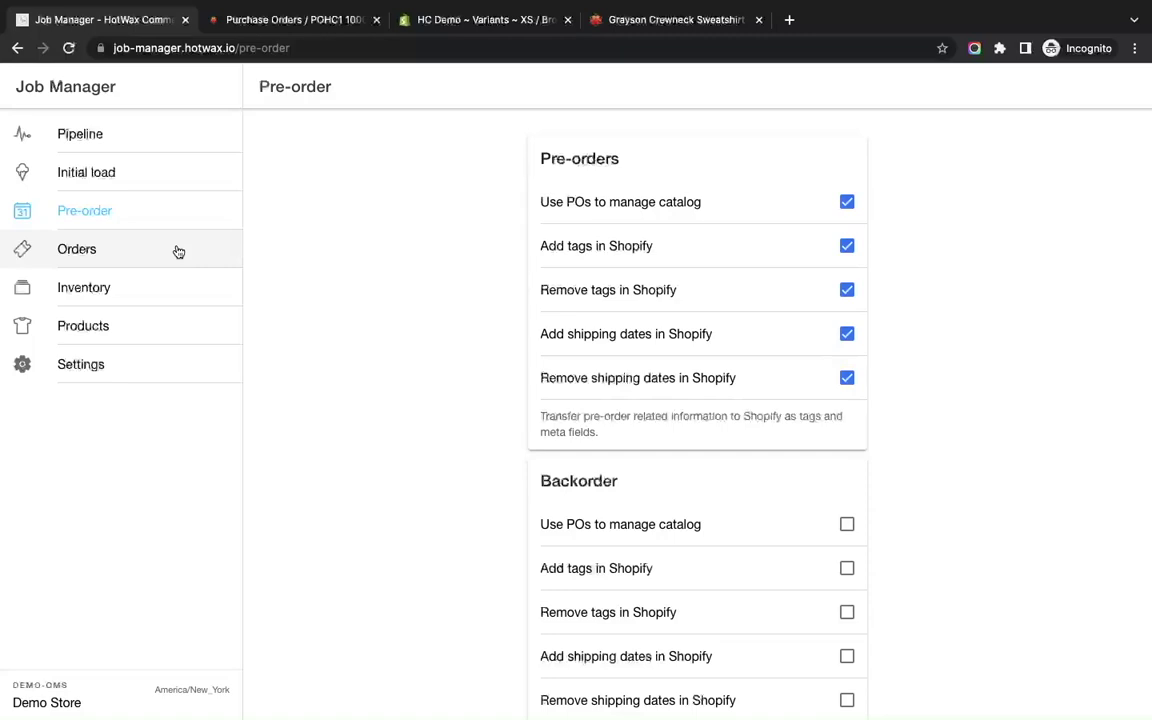
Set the Orders > New orders import job to run every 5 minutes.
click(178, 251)
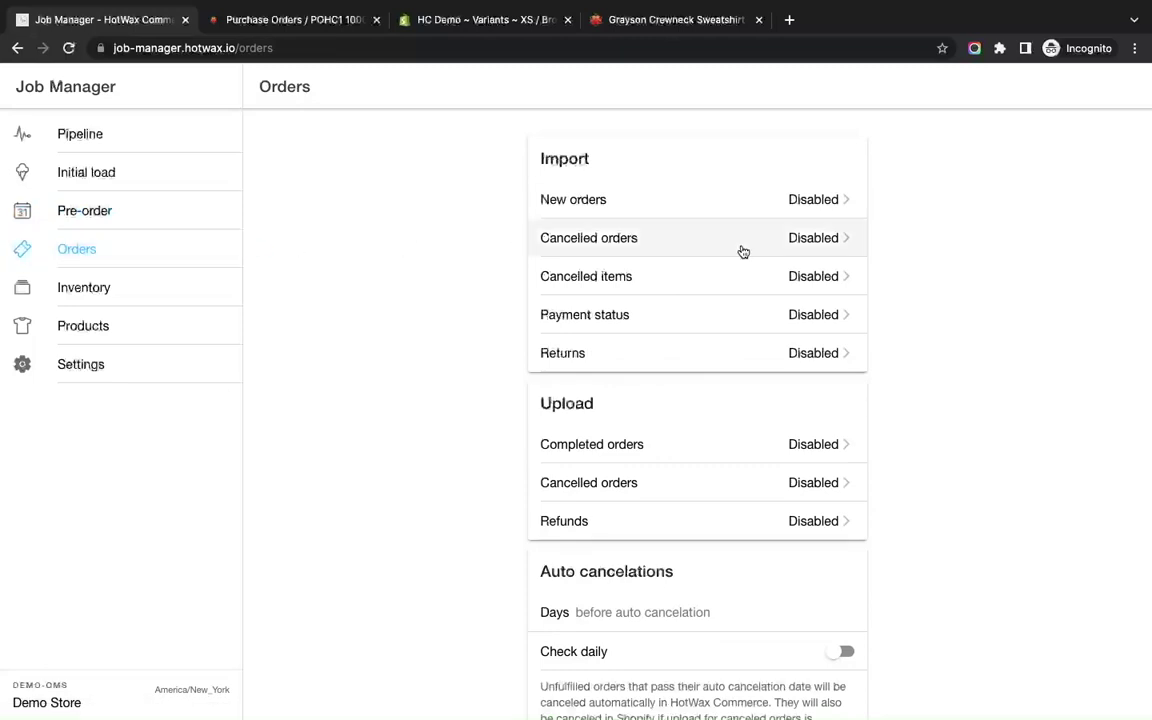
click(836, 199)
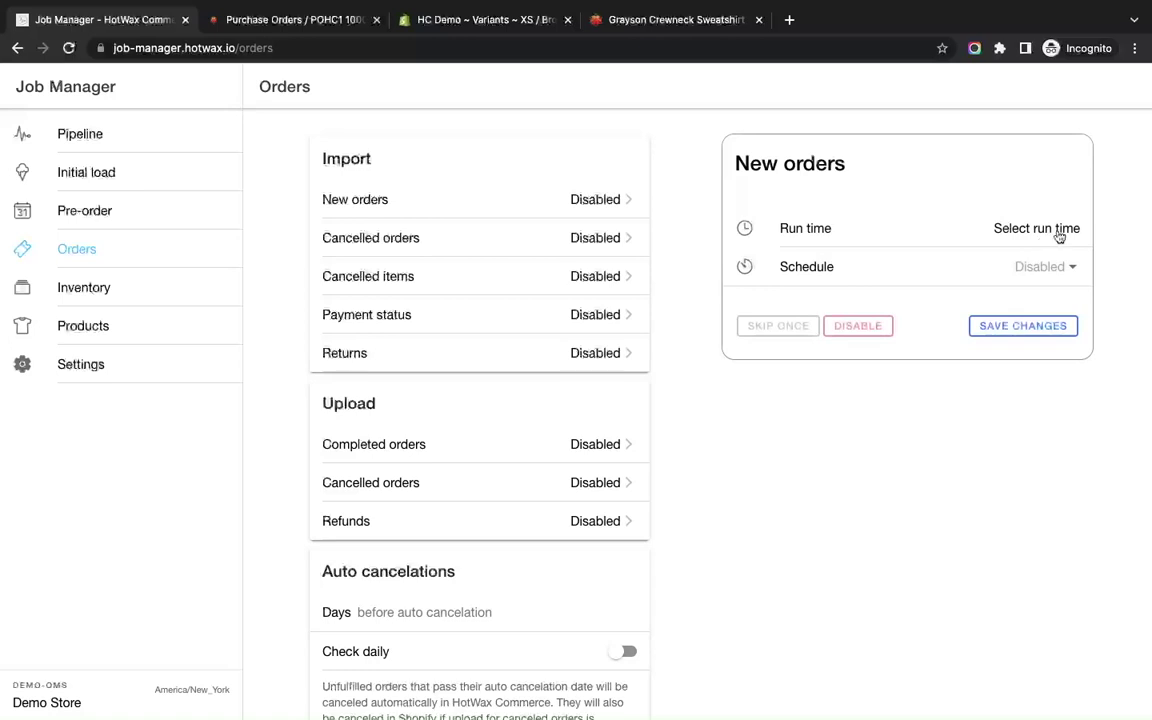
click(1057, 263)
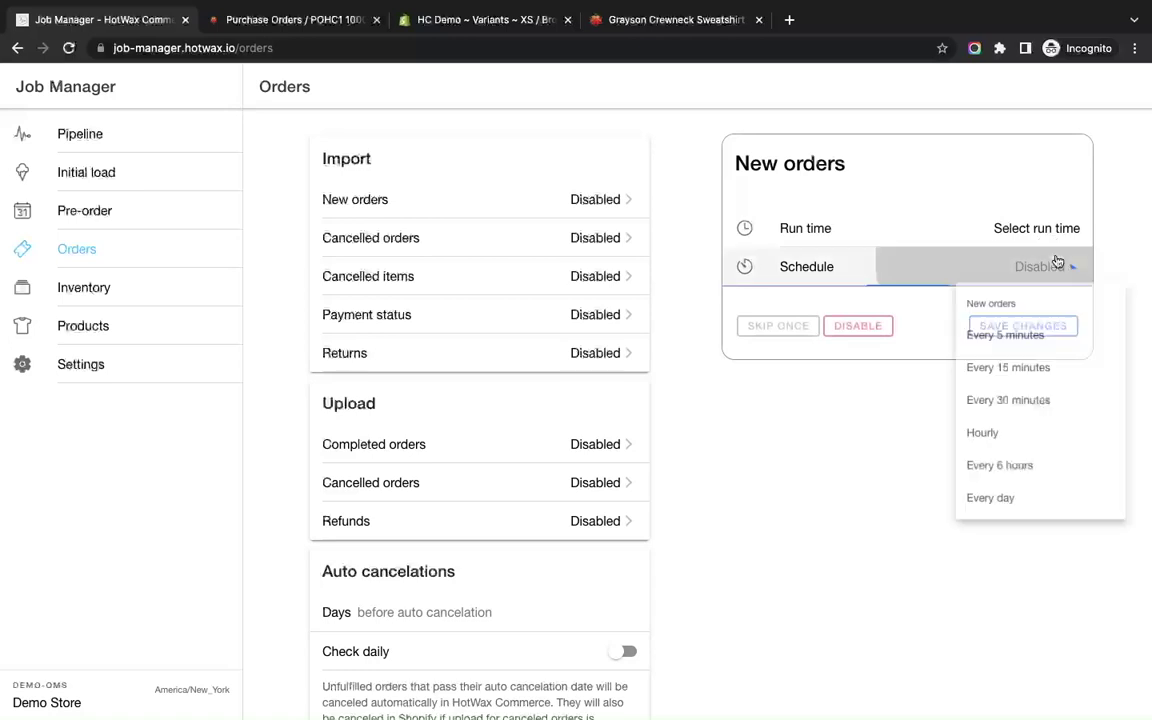
click(1020, 344)
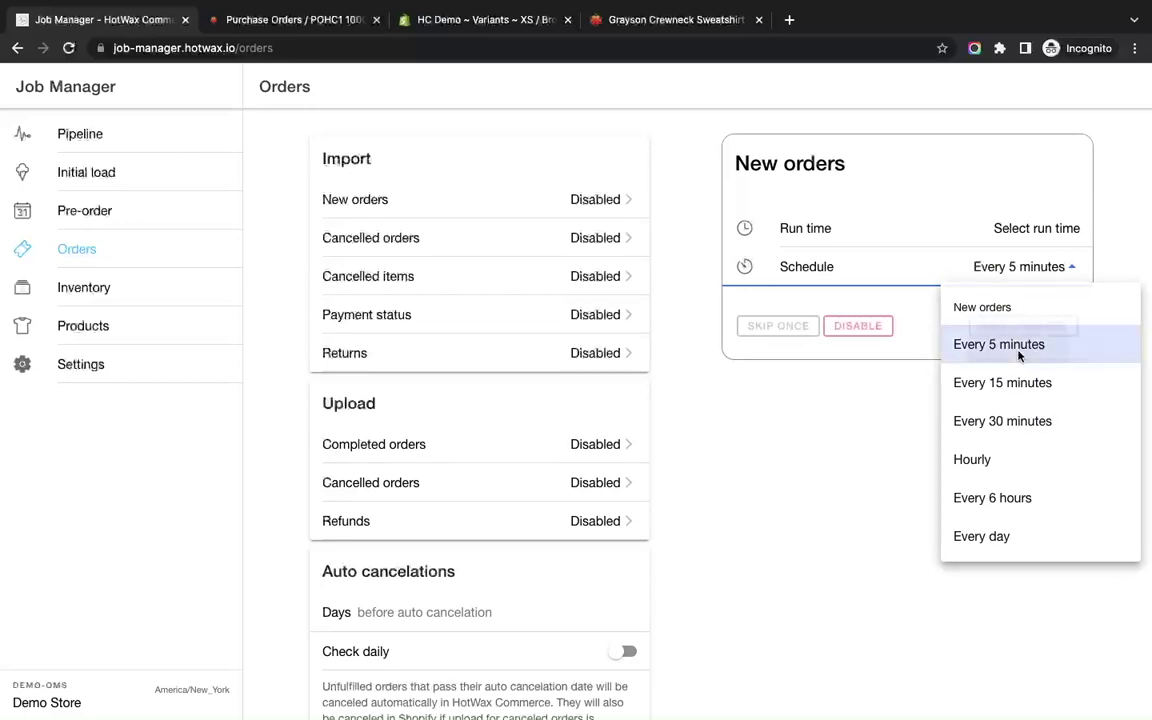
Set the New orders job run time to Jun 13, 2022, 4:00 PM.
click(1045, 231)
click(640, 528)
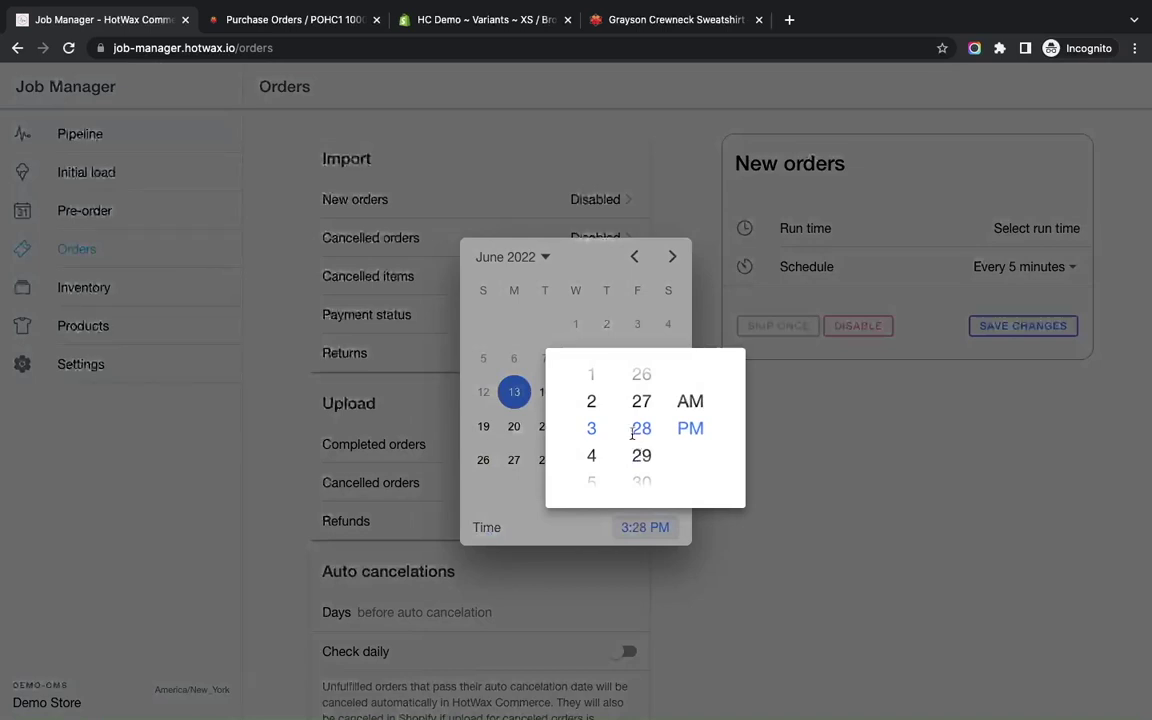
scroll(640, 432, down, 2)
scroll(632, 422, down, 3)
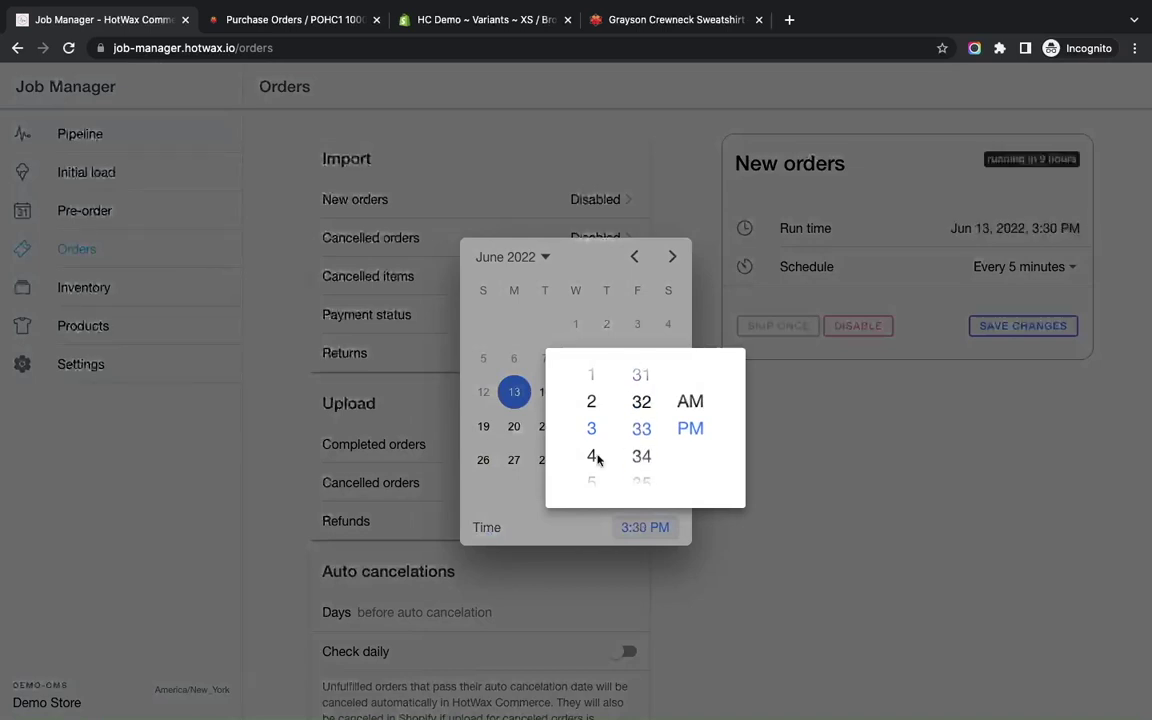
scroll(591, 440, down, 1)
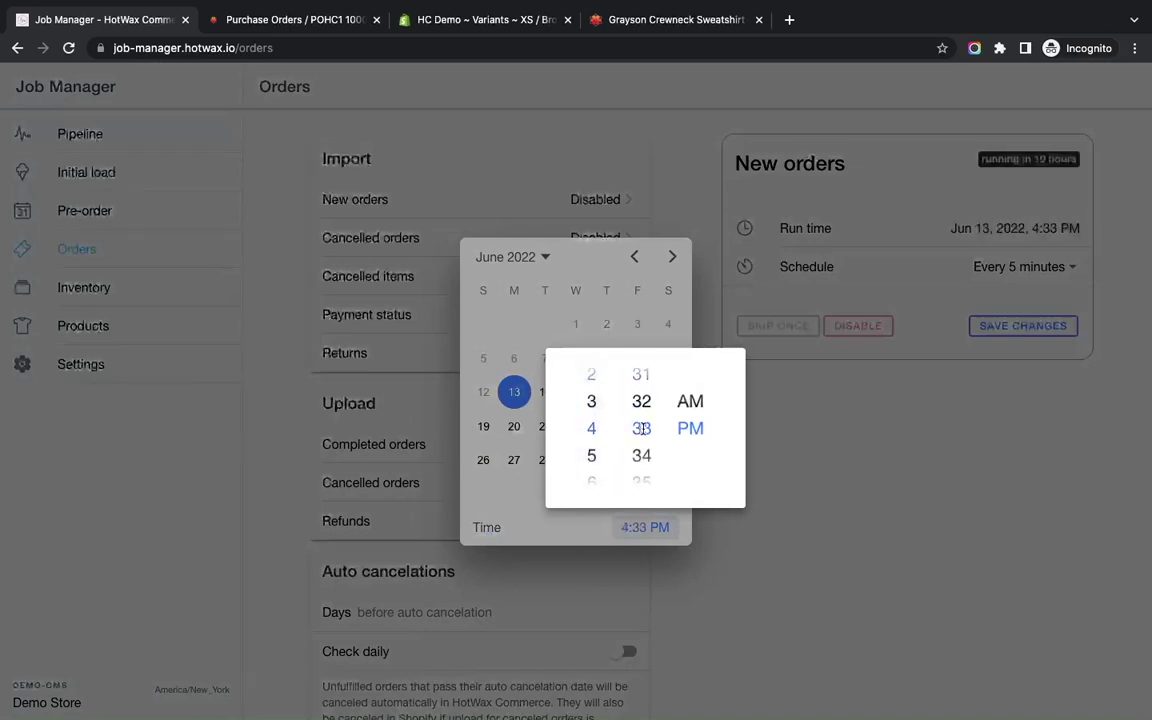
scroll(646, 430, up, 20)
scroll(646, 430, up, 12)
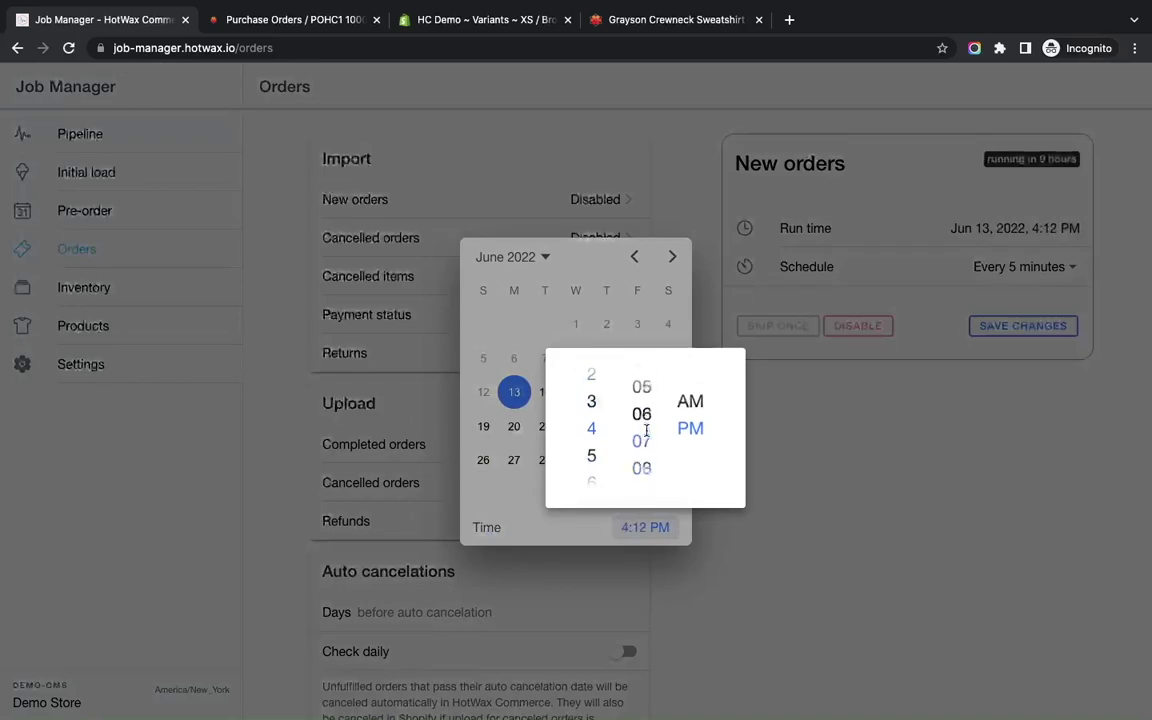
click(825, 469)
click(825, 469)
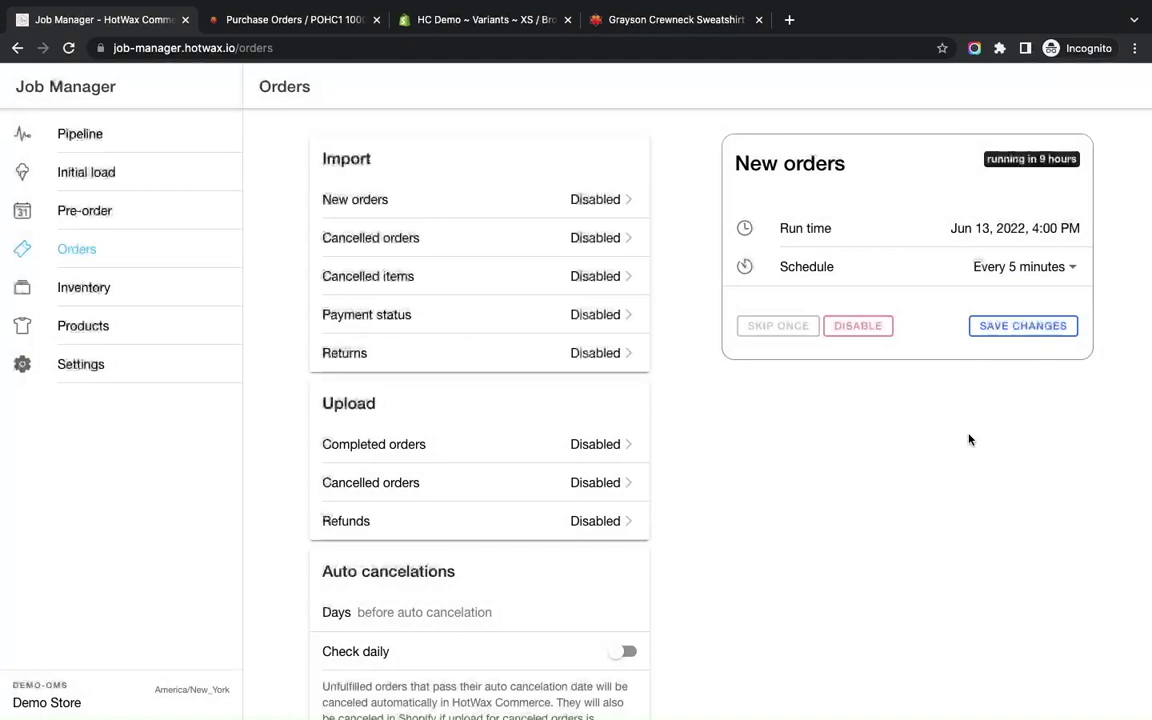
Save and confirm the New orders schedule, then open the Inventory jobs.
click(1036, 338)
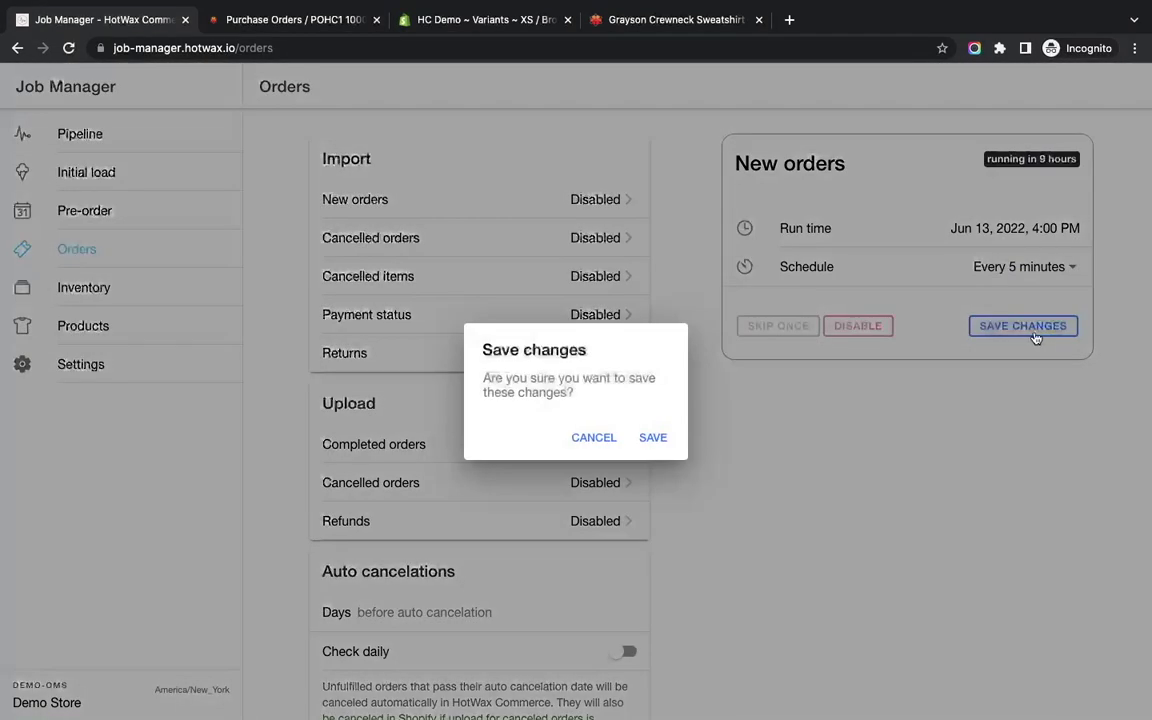
click(652, 439)
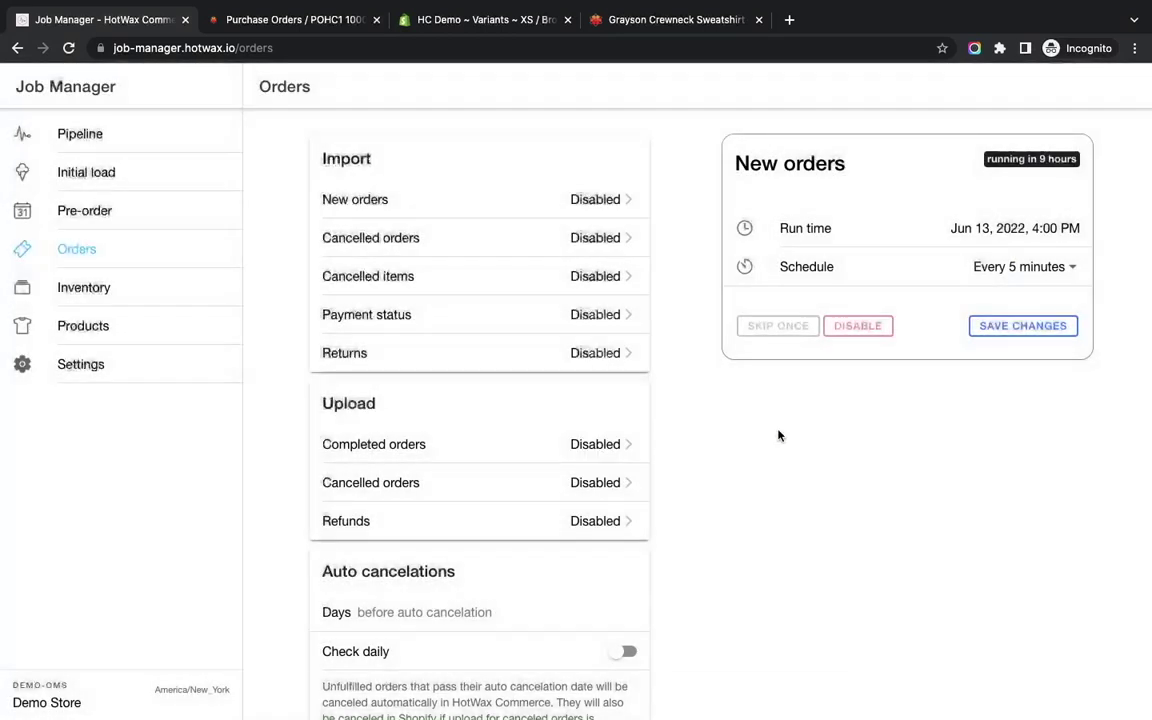
click(88, 298)
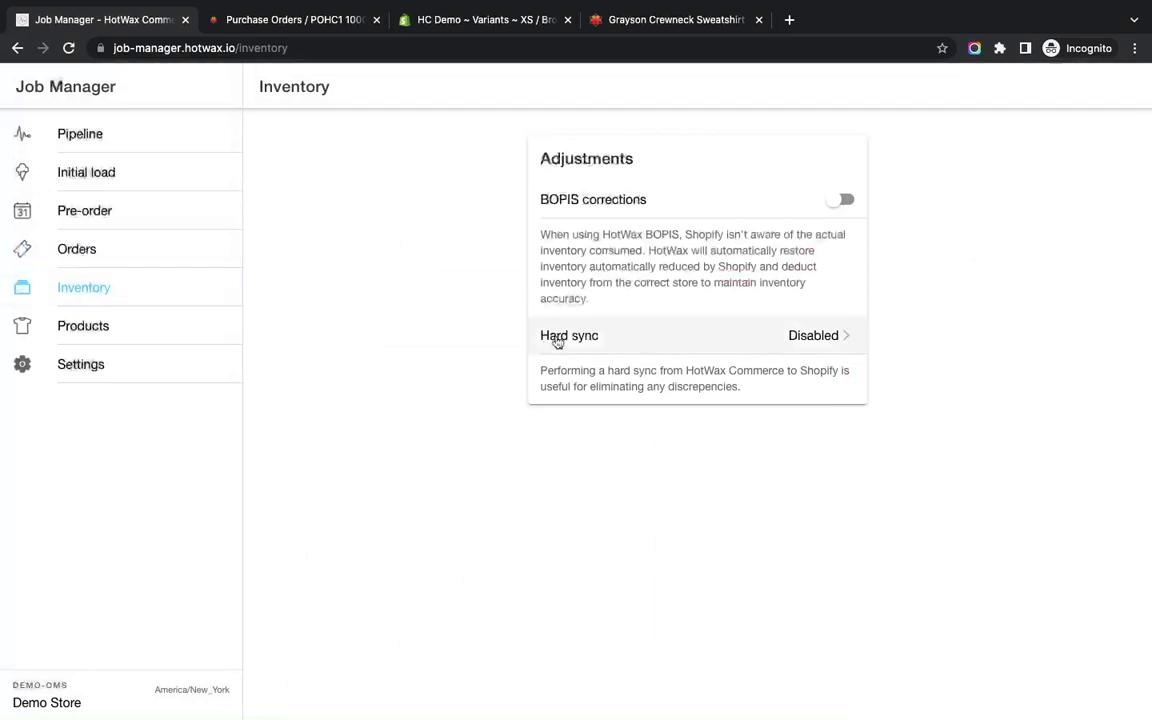
Schedule the Hard sync job to run hourly from Jun 13, 2022, 4:05 PM, and save.
click(800, 345)
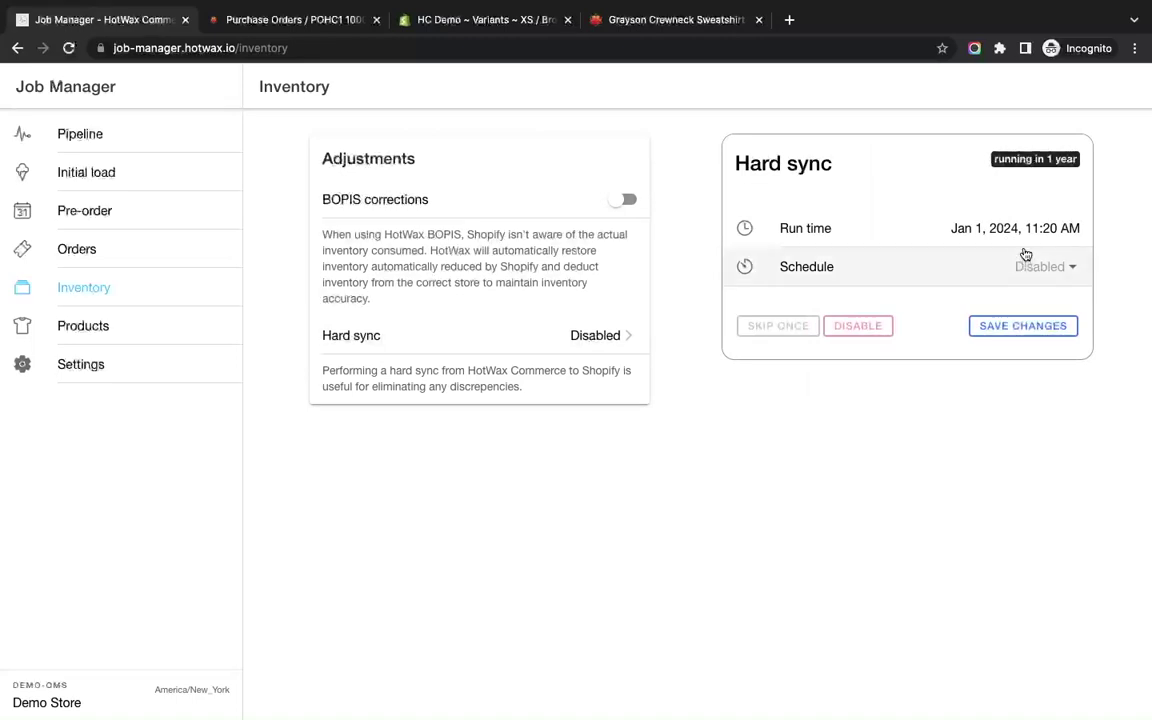
click(1033, 266)
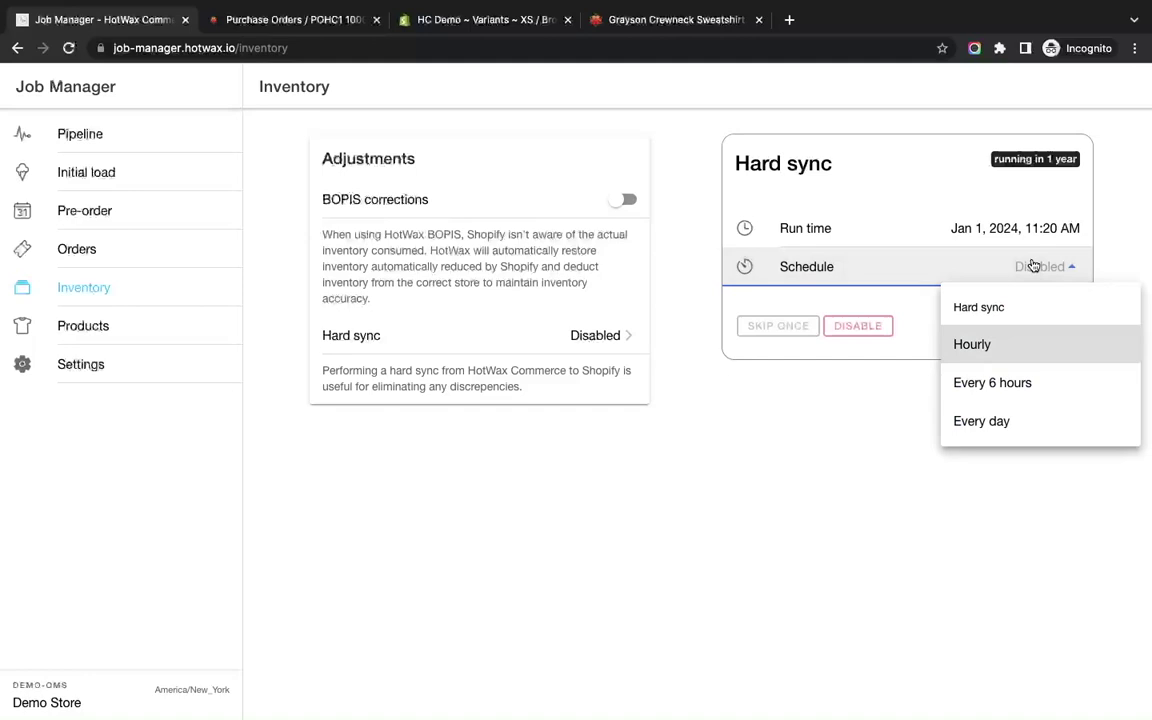
click(986, 348)
click(1018, 229)
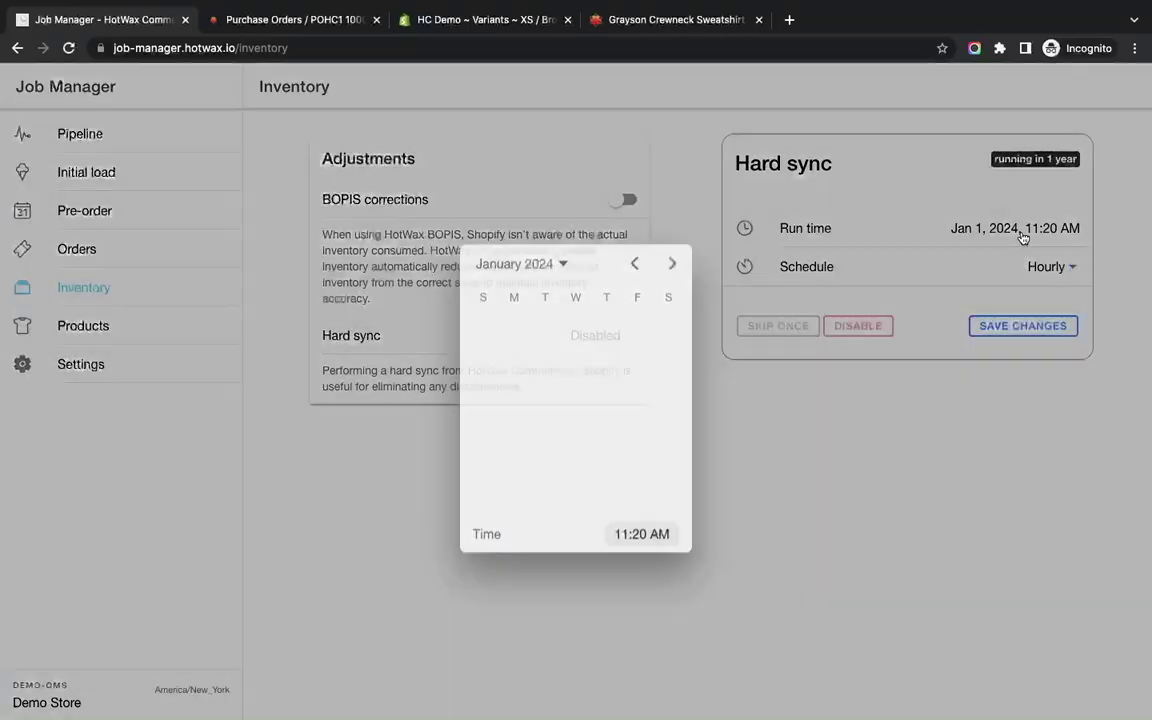
click(562, 258)
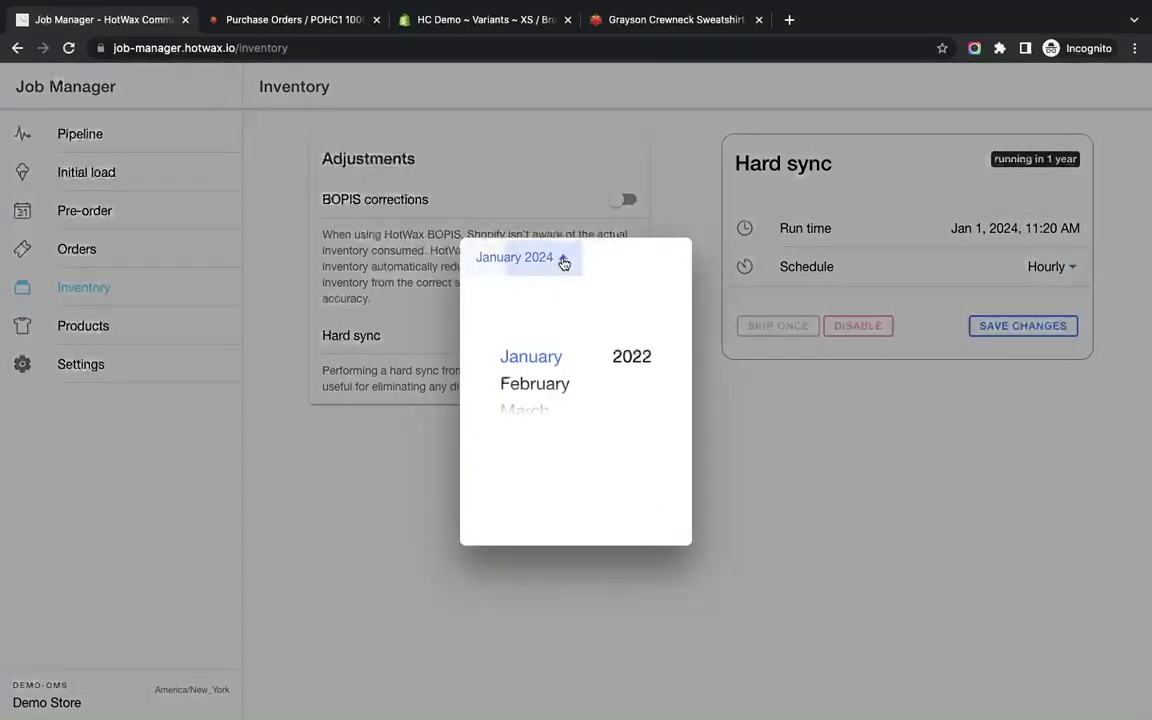
click(540, 362)
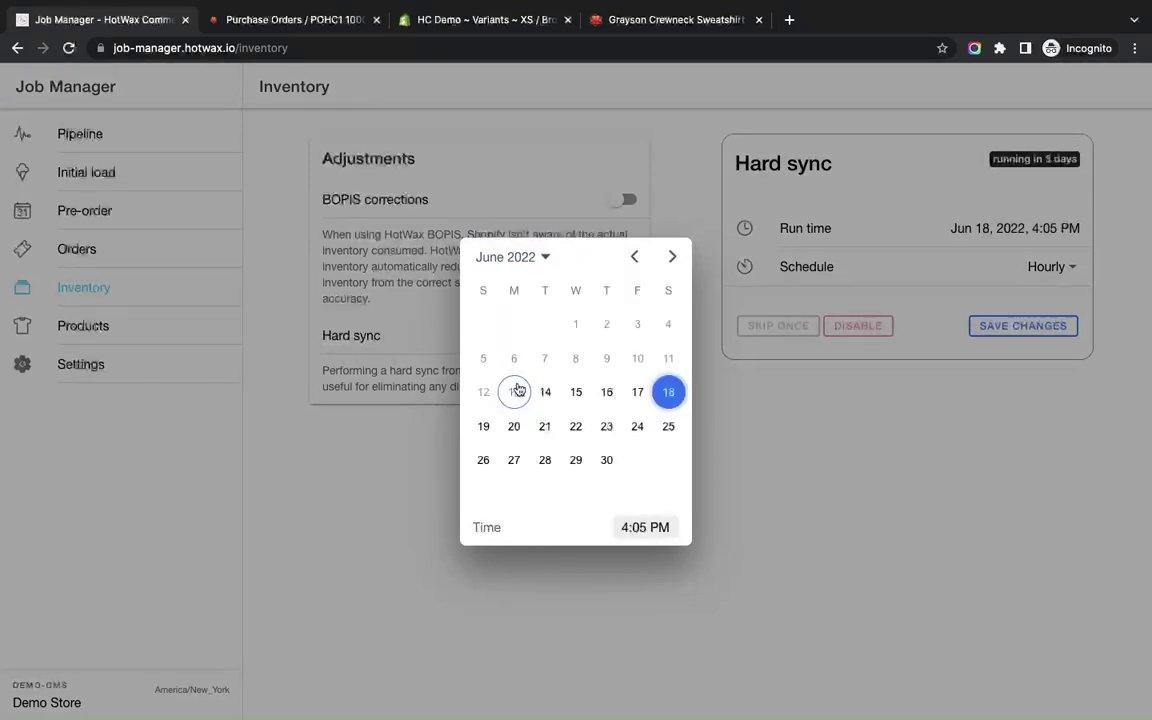
click(514, 392)
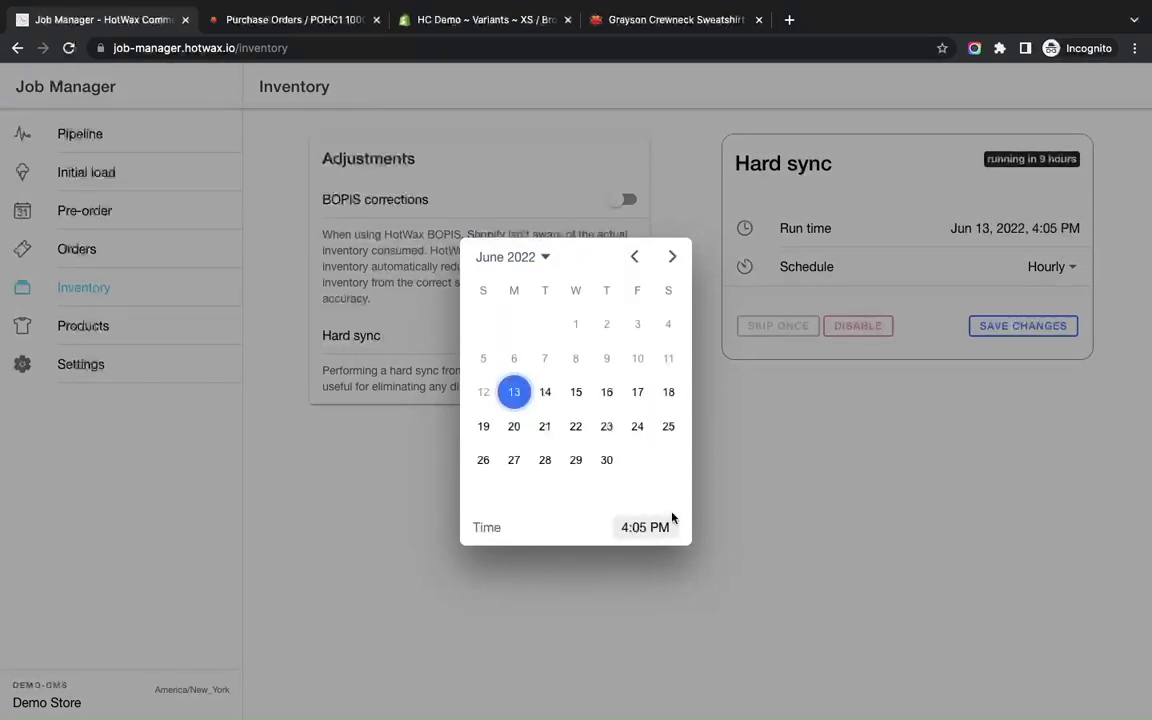
click(726, 474)
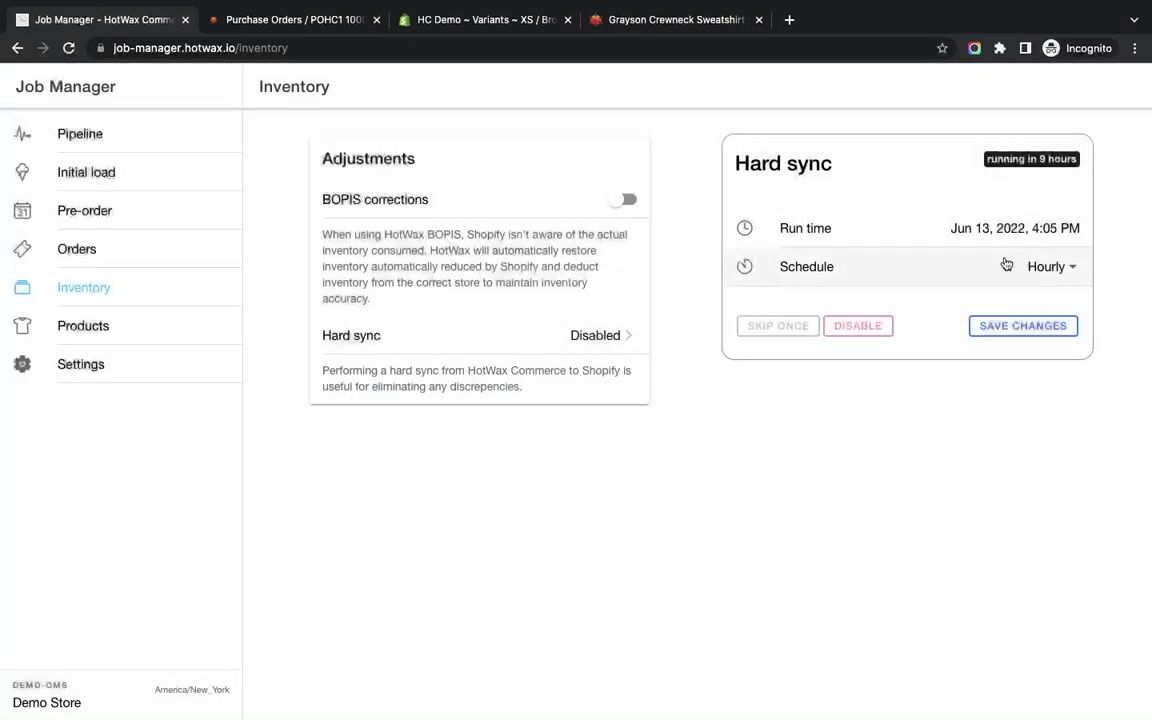
click(1034, 327)
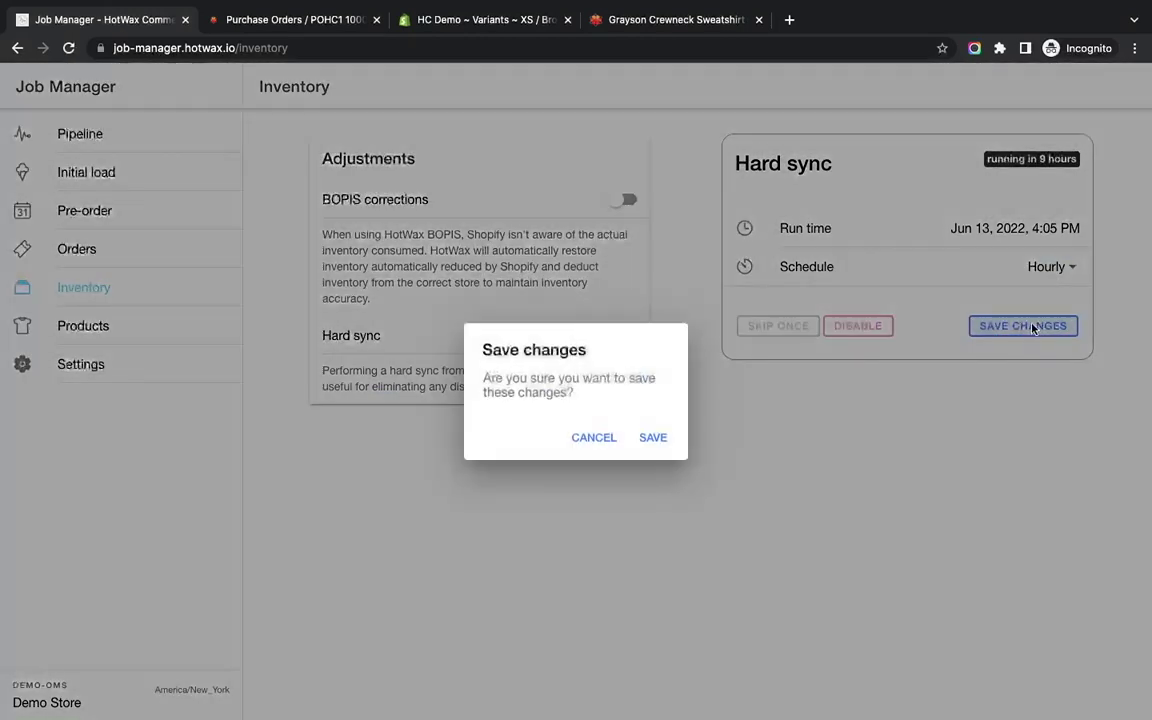
click(660, 438)
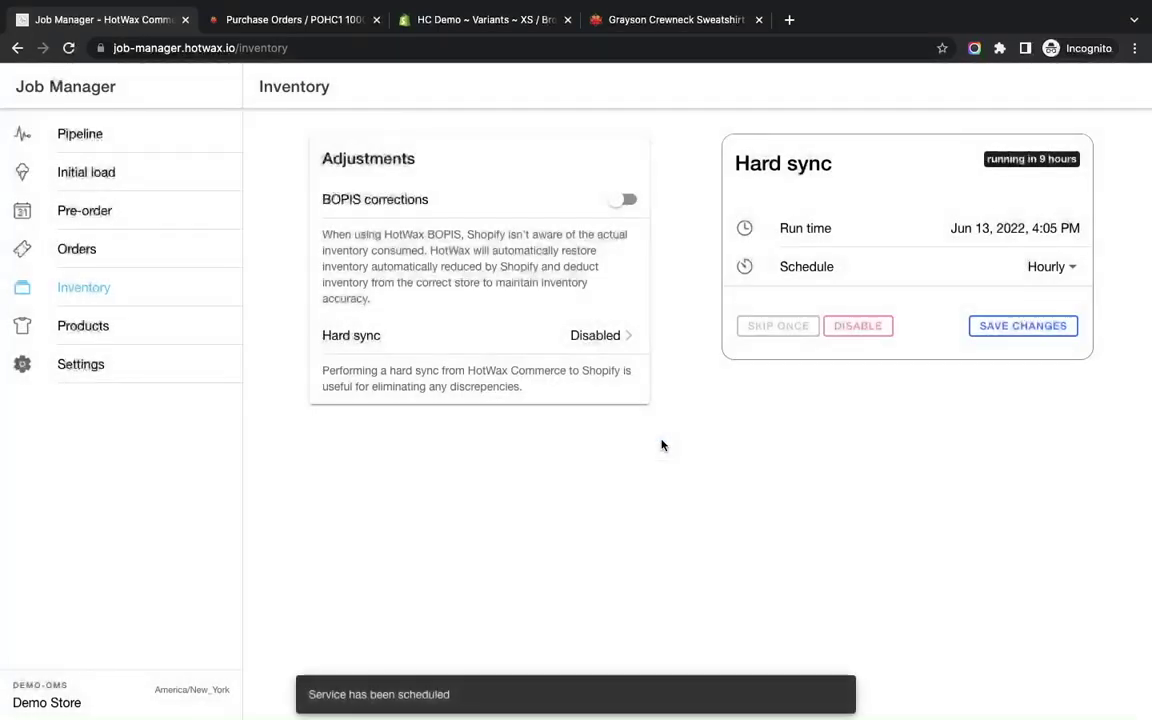
Review the Pipeline's pending jobs, including Upload inventory.
click(125, 145)
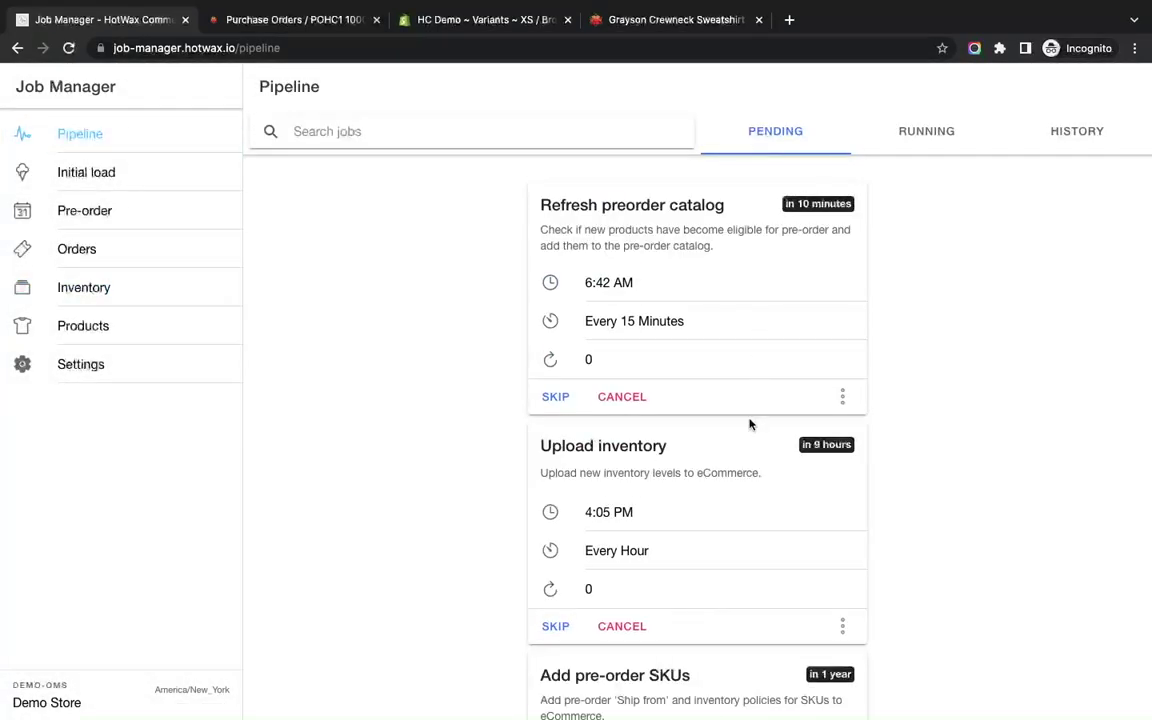
scroll(751, 424, down, 5)
scroll(751, 426, up, 5)
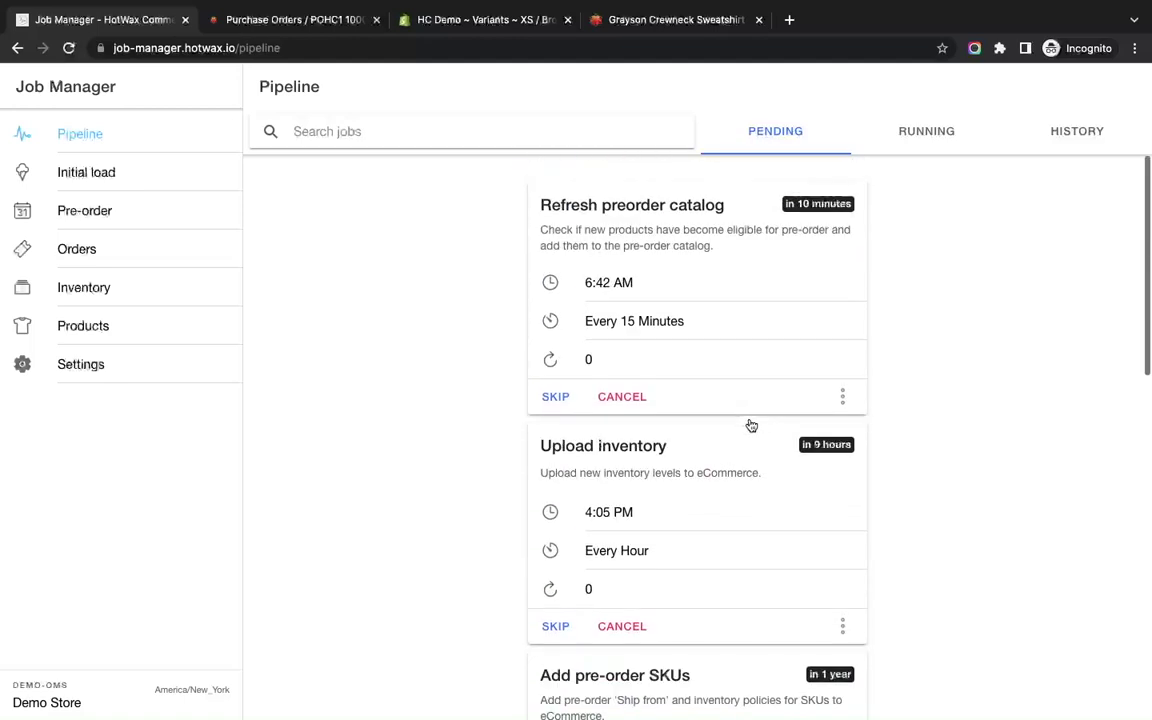
scroll(751, 426, down, 3)
scroll(751, 426, up, 3)
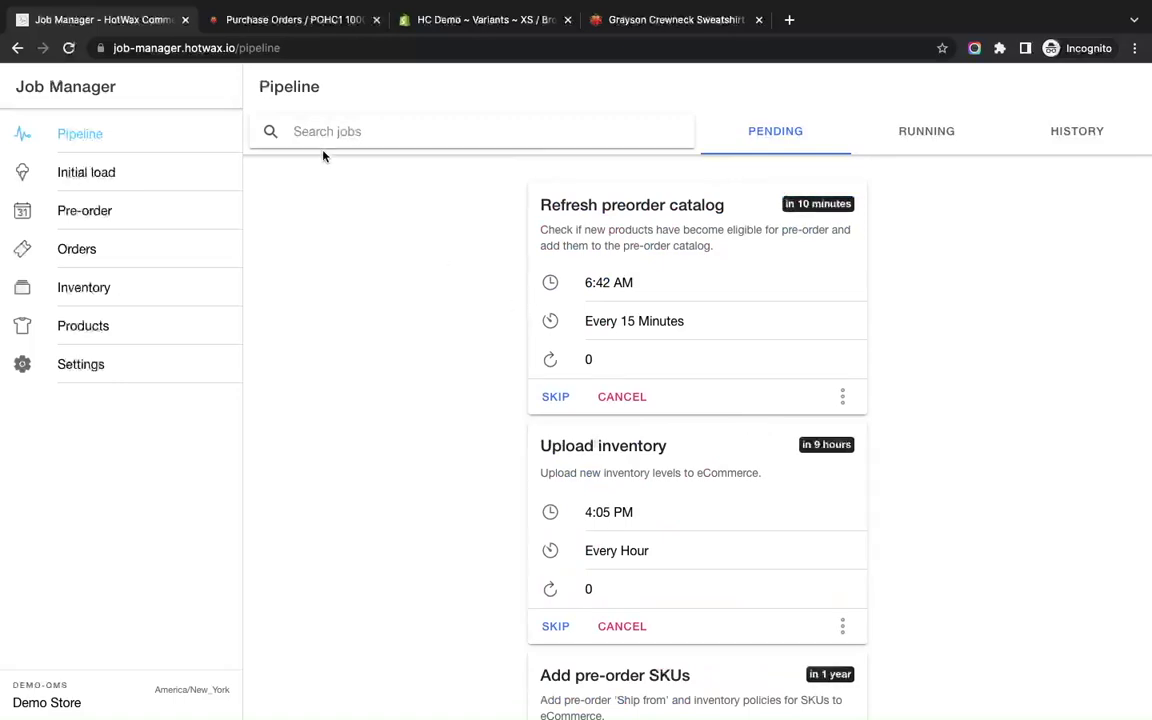
click(313, 28)
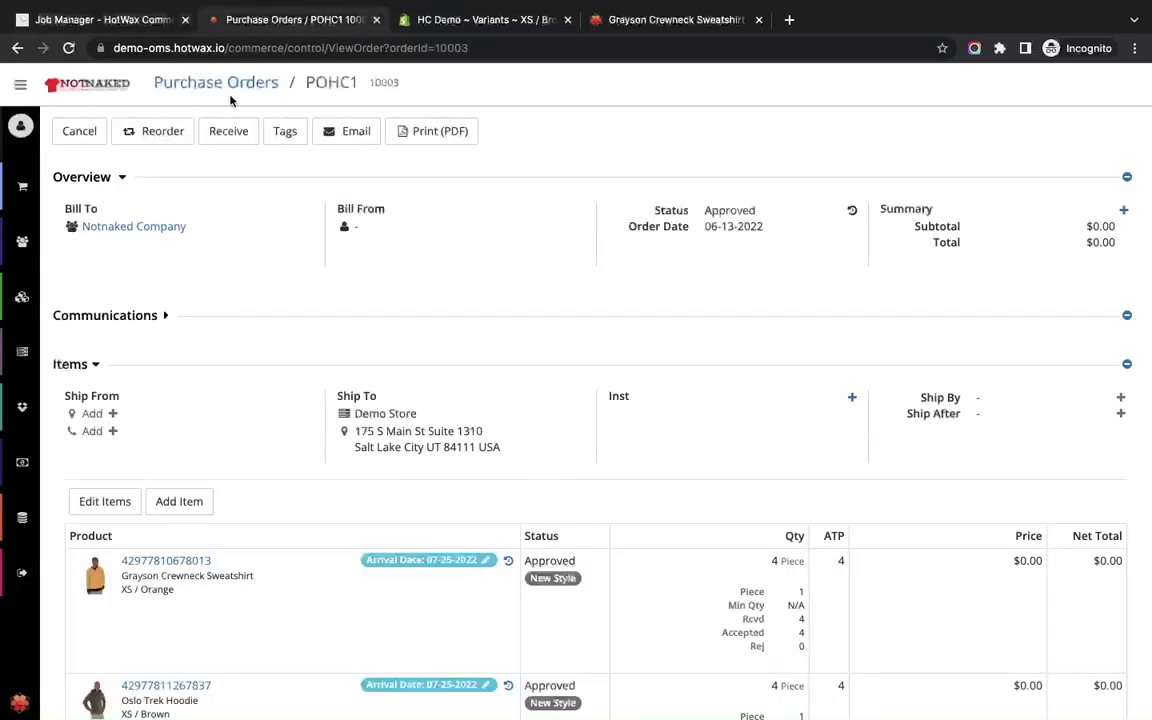
Check the PREORDER_CAT category's products, Oslo Trek Hoodie and Stark Fundamental Hoodie.
click(20, 84)
click(48, 450)
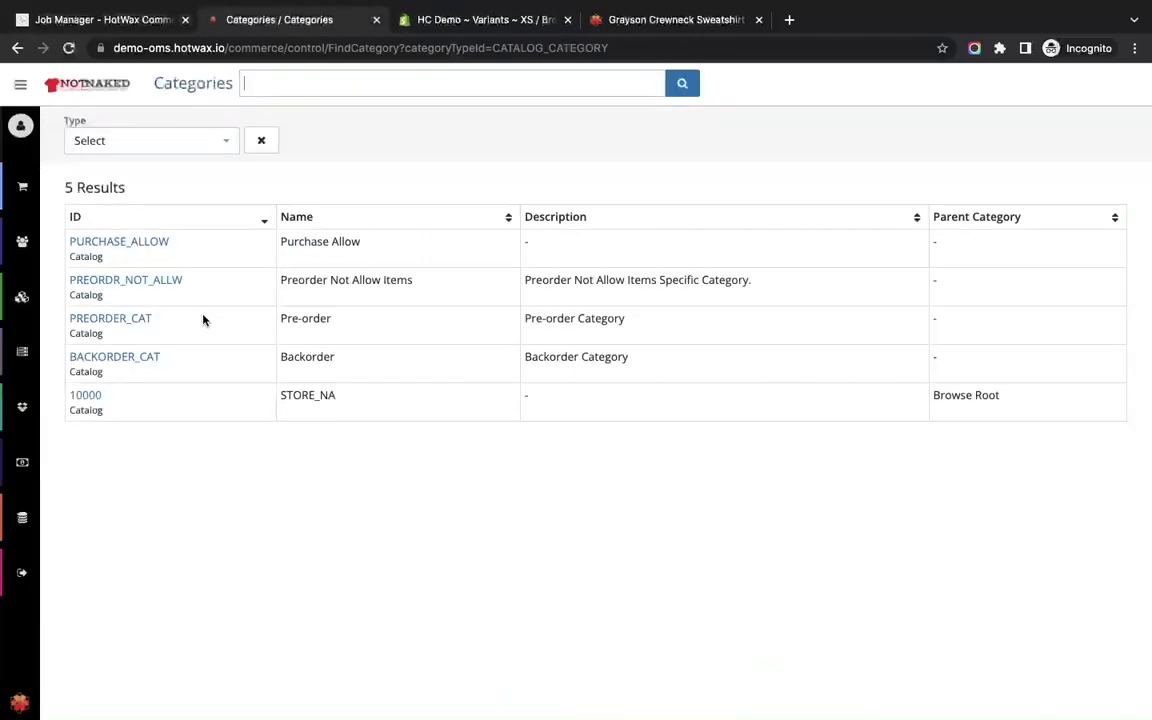
click(136, 324)
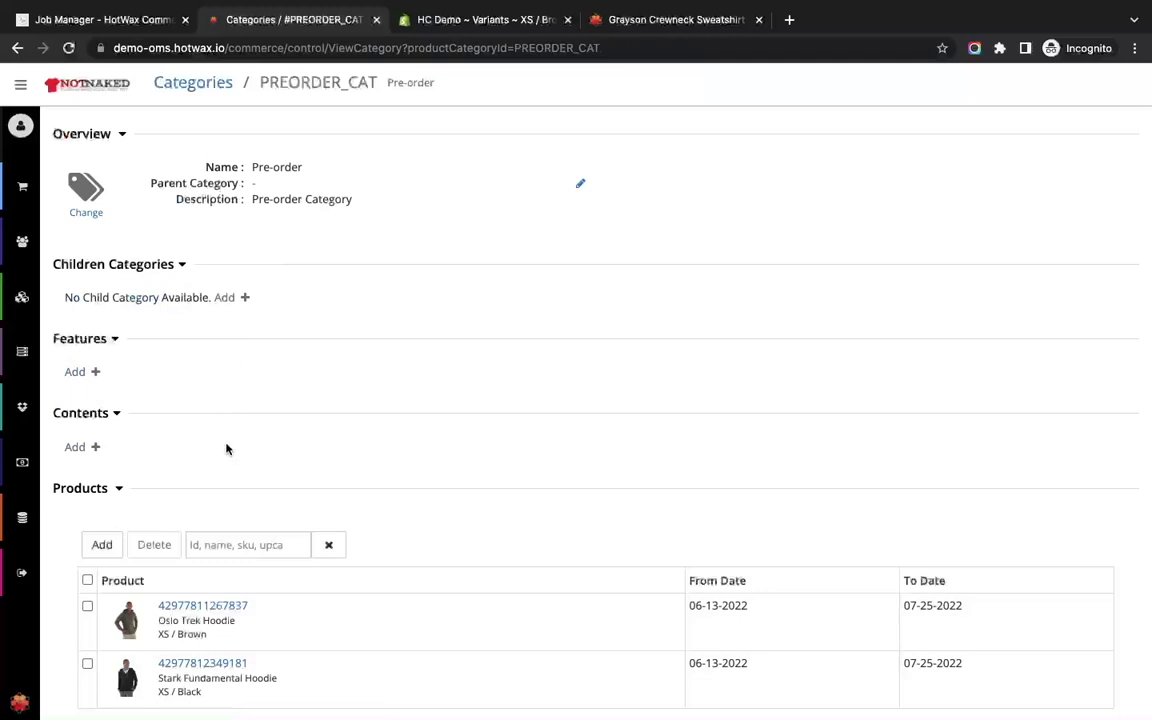
scroll(226, 447, down, 1)
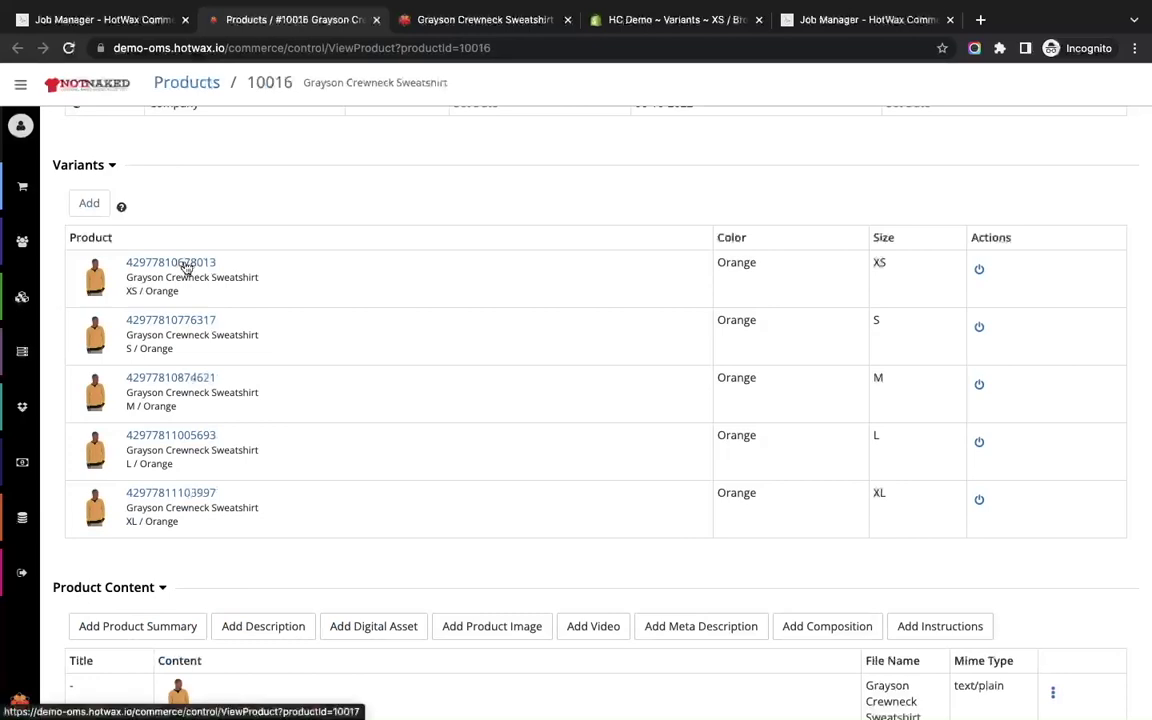
Check the XS / Orange sweatshirt variant's inventory, showing an Online ATP of 4.
click(185, 265)
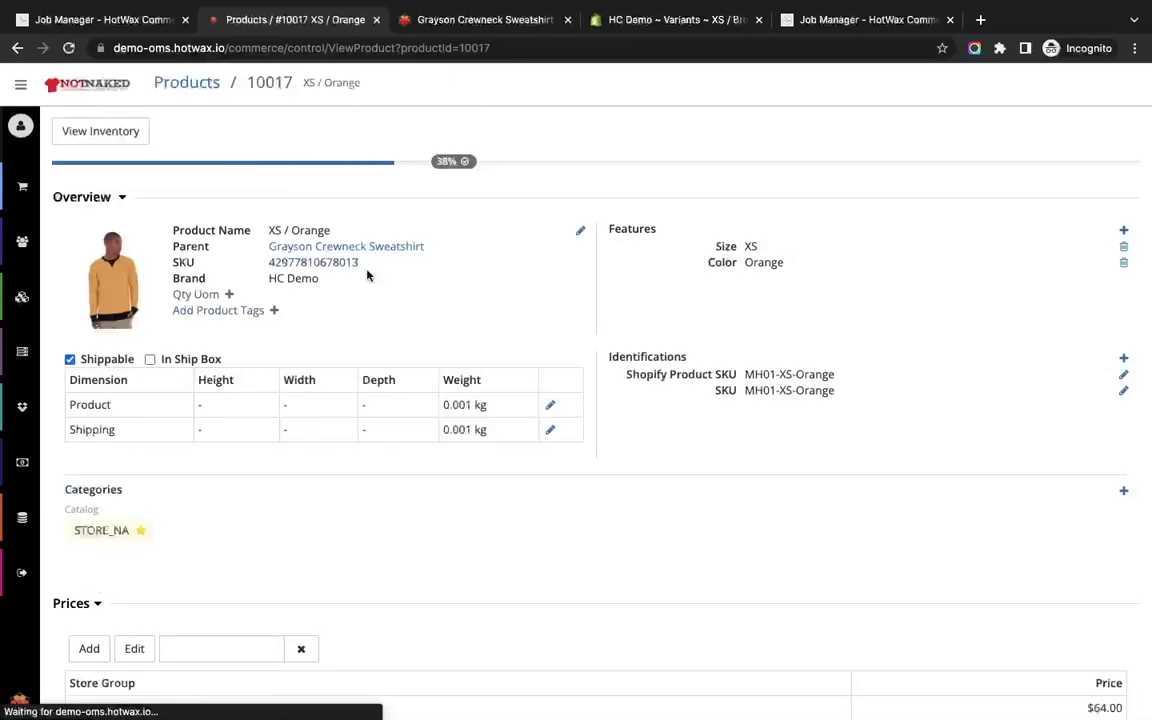
click(117, 125)
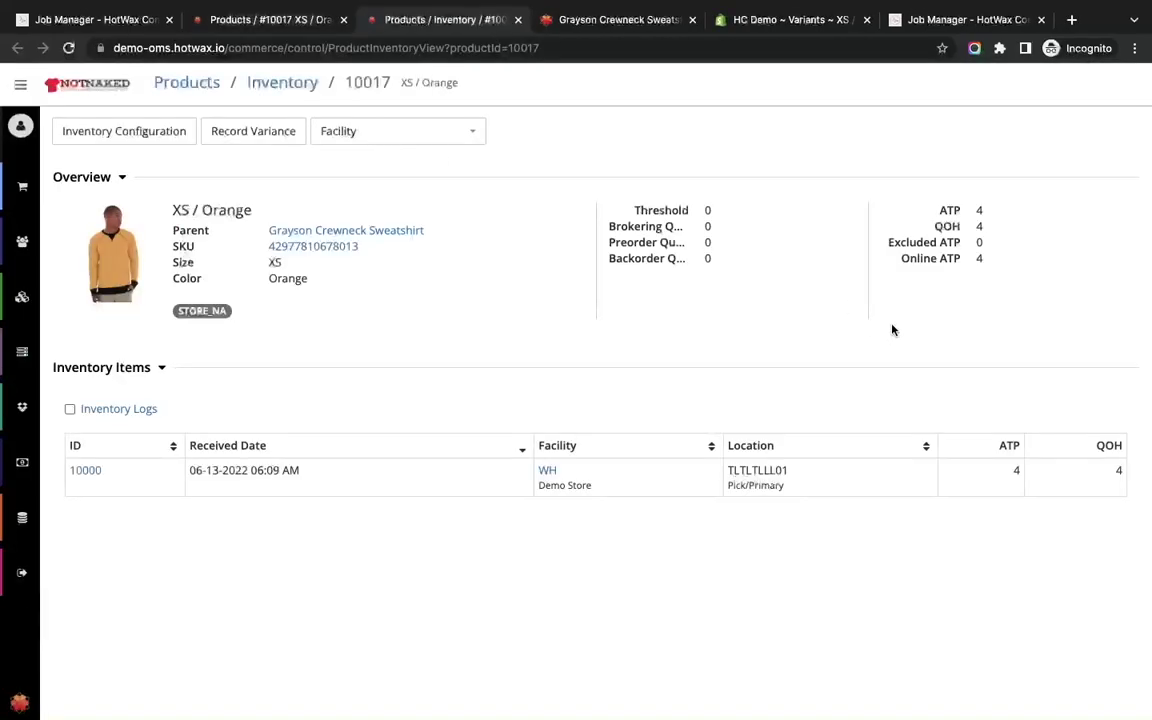
double_click(979, 259)
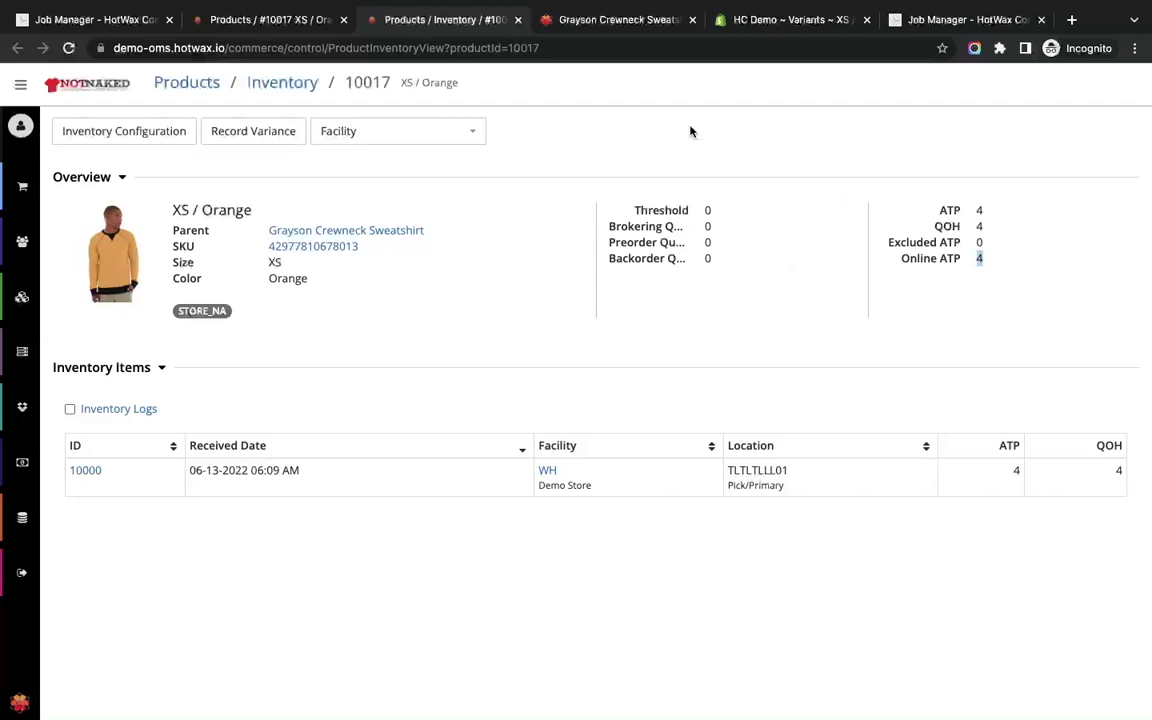
click(619, 20)
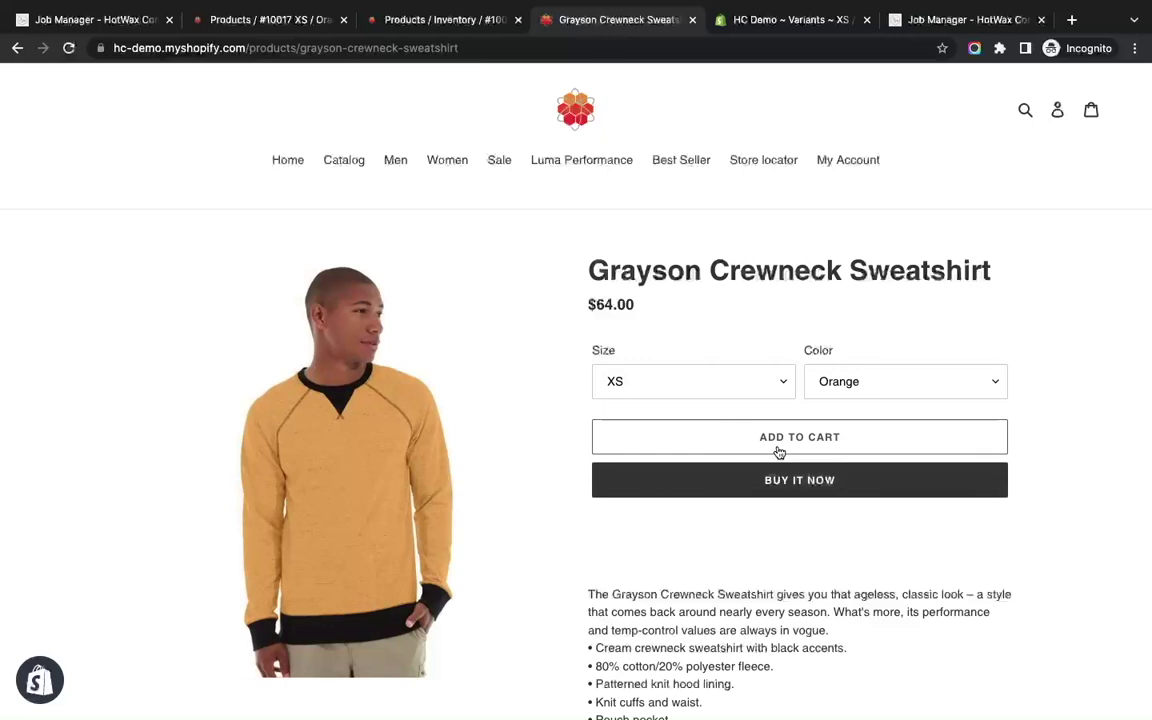
Check out one XS / Orange sweatshirt using saved contact details and Standard shipping.
click(779, 452)
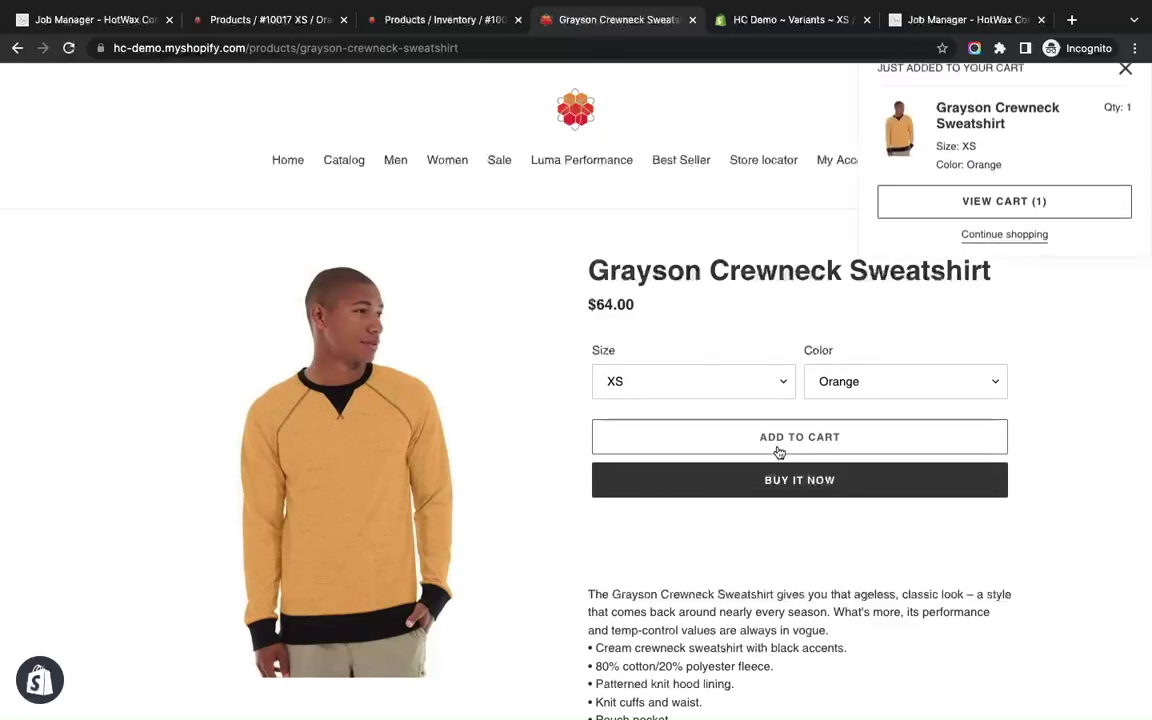
click(1077, 220)
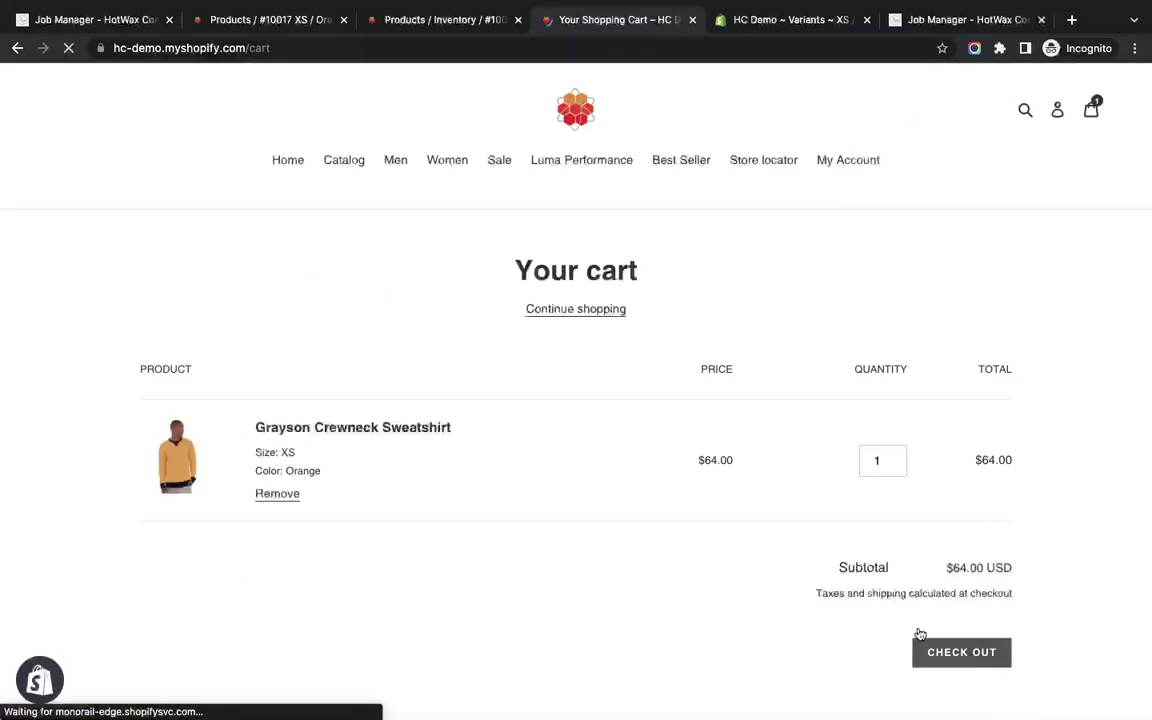
click(920, 640)
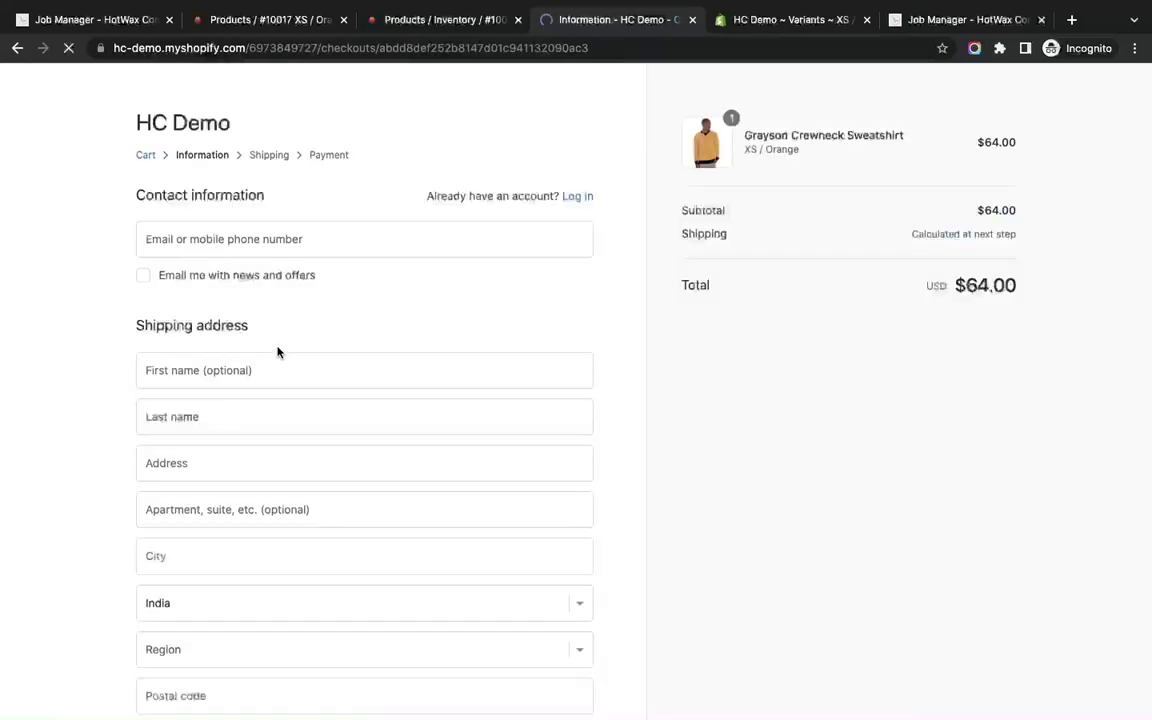
click(228, 243)
text(su)
key(Down)
key(Return)
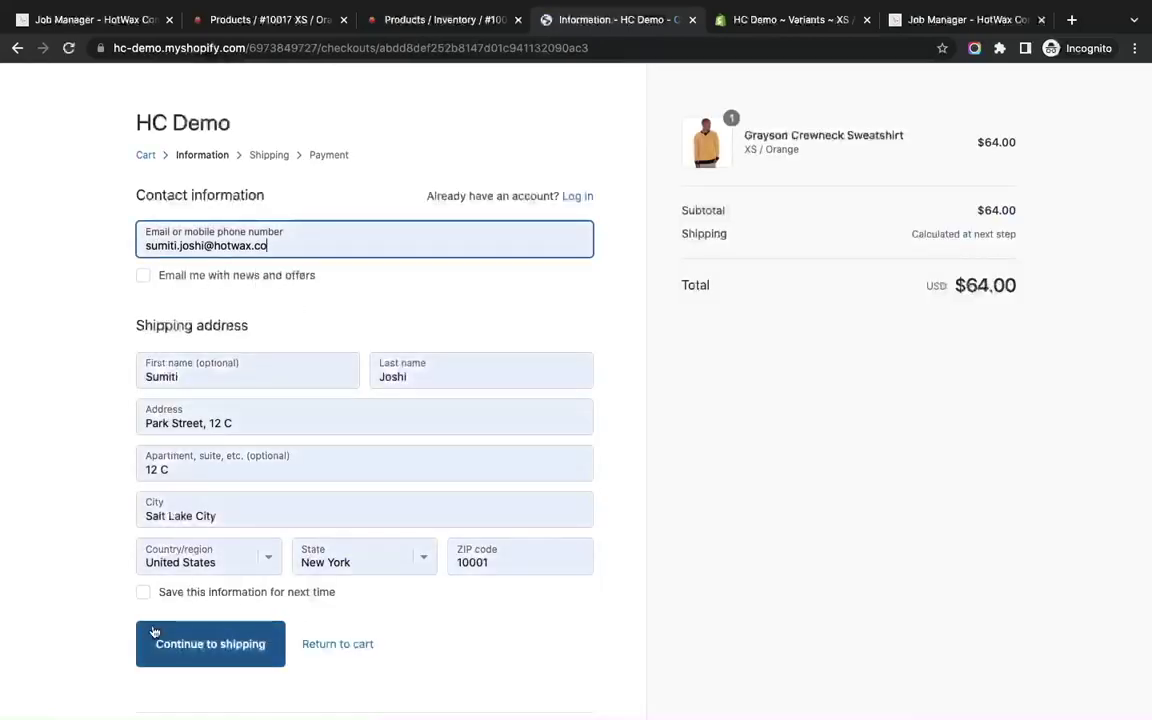
click(155, 632)
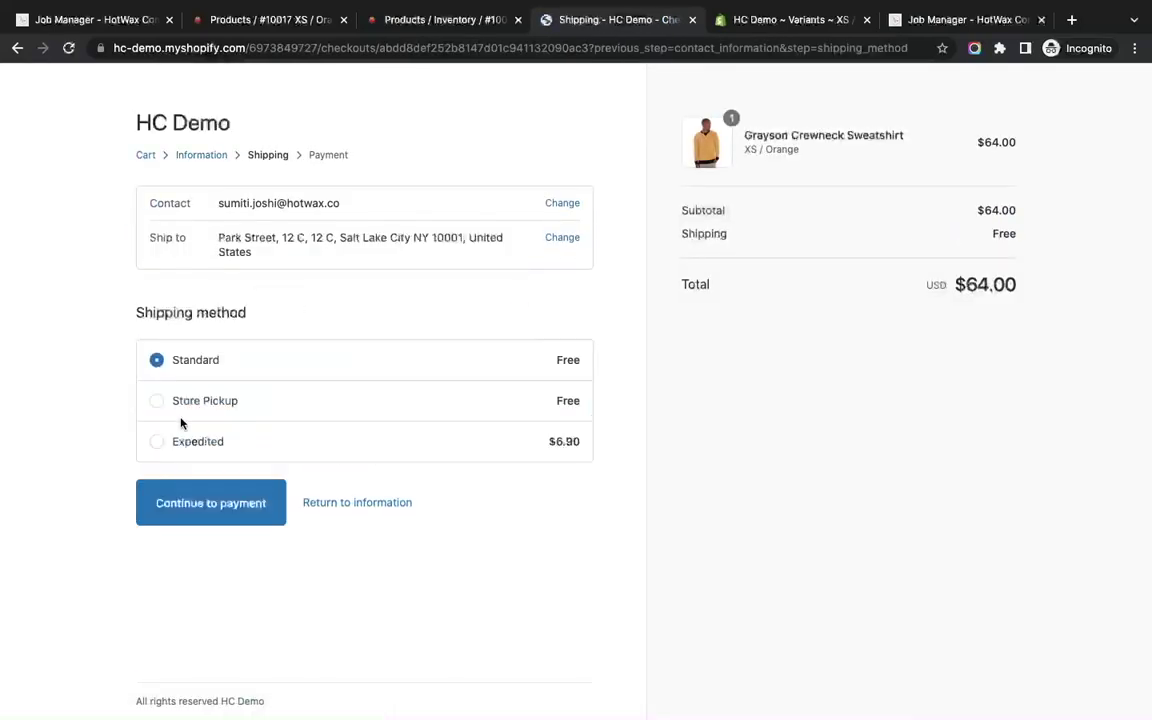
click(182, 502)
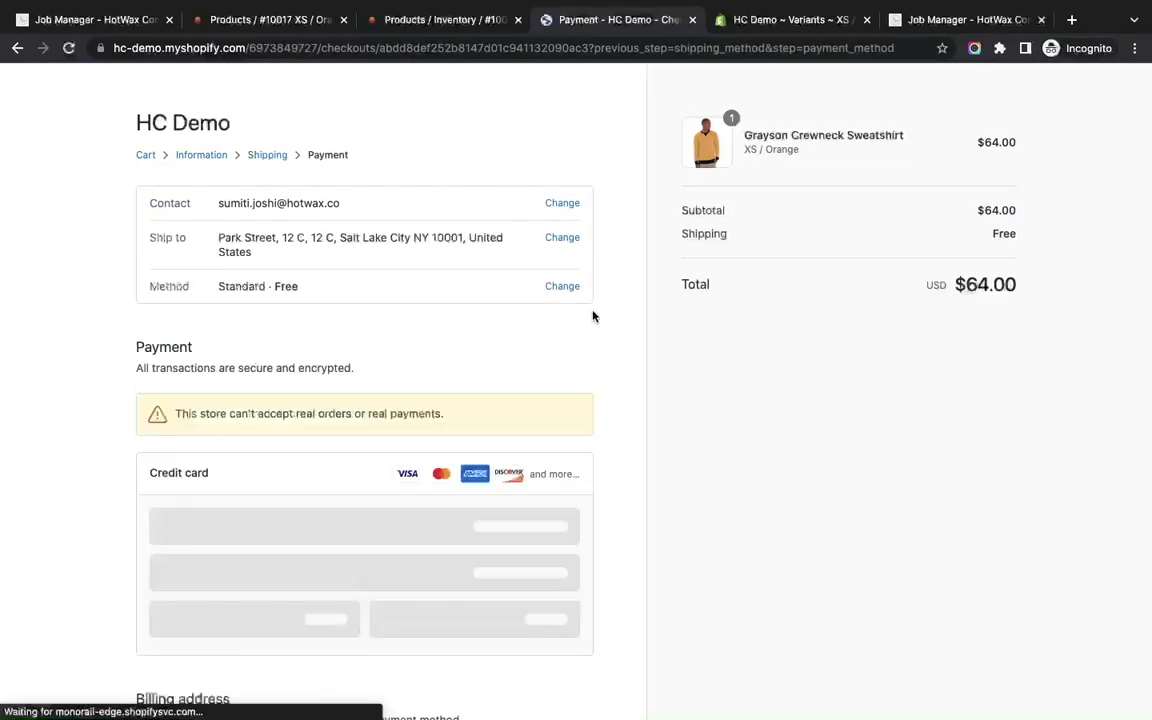
click(329, 532)
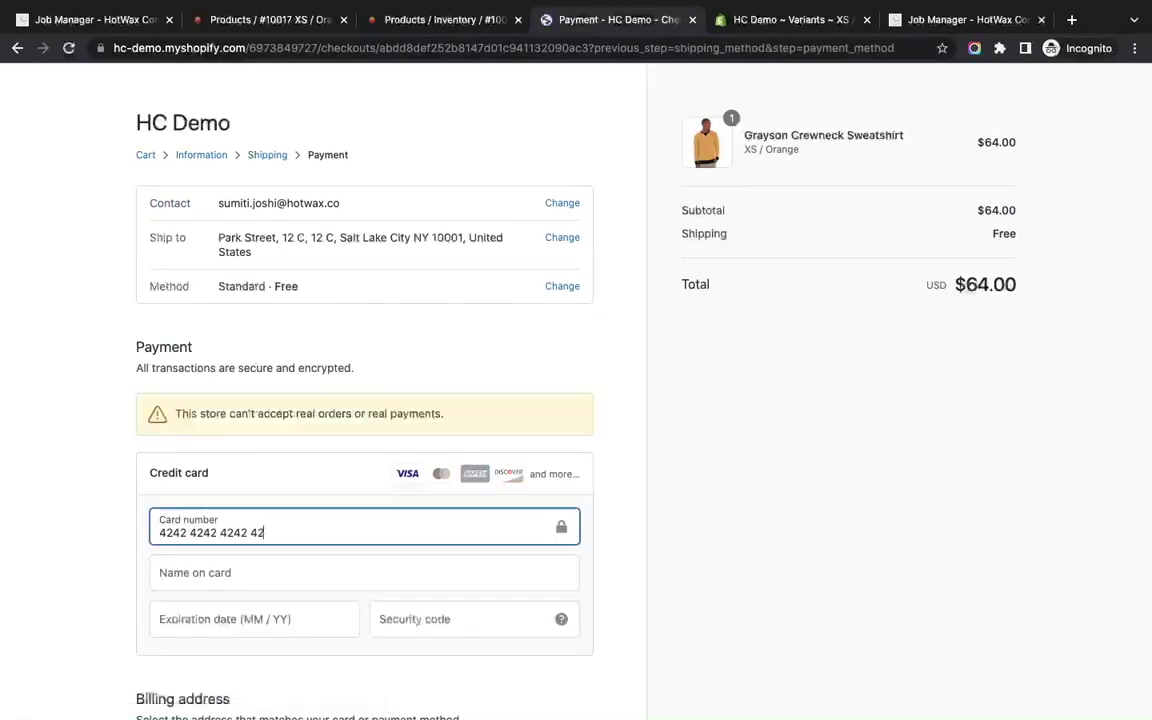
click(301, 619)
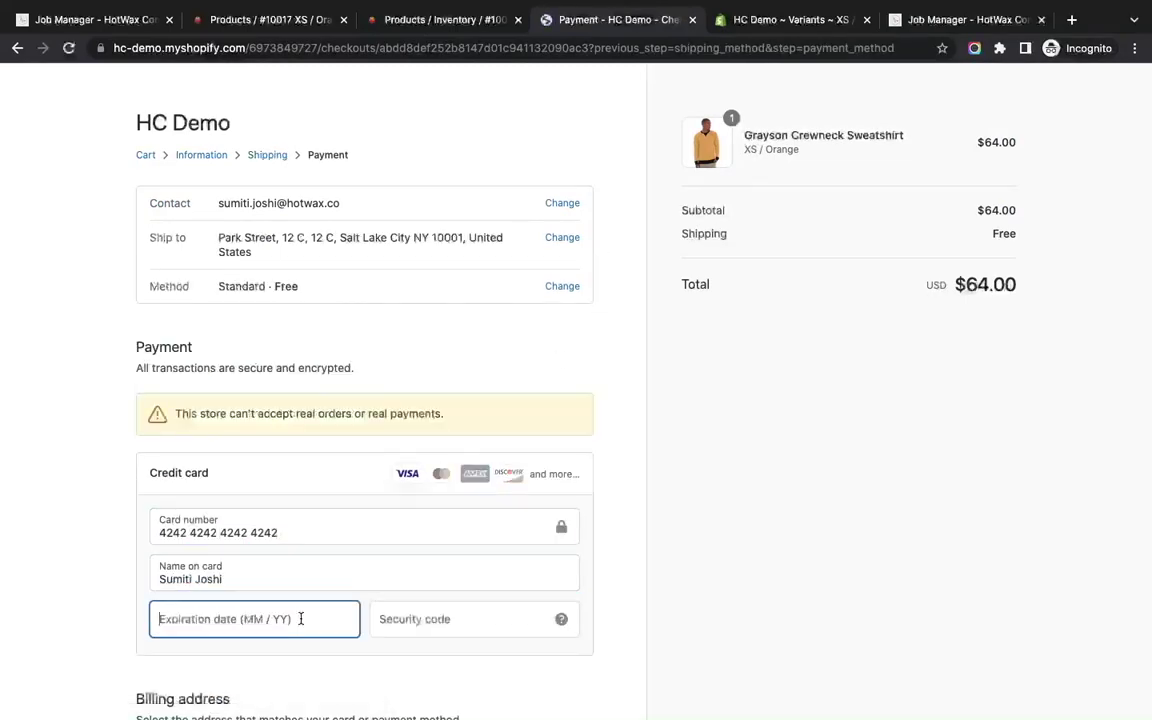
text(0234)
click(465, 622)
text(234)
scroll(400, 560, down, 3)
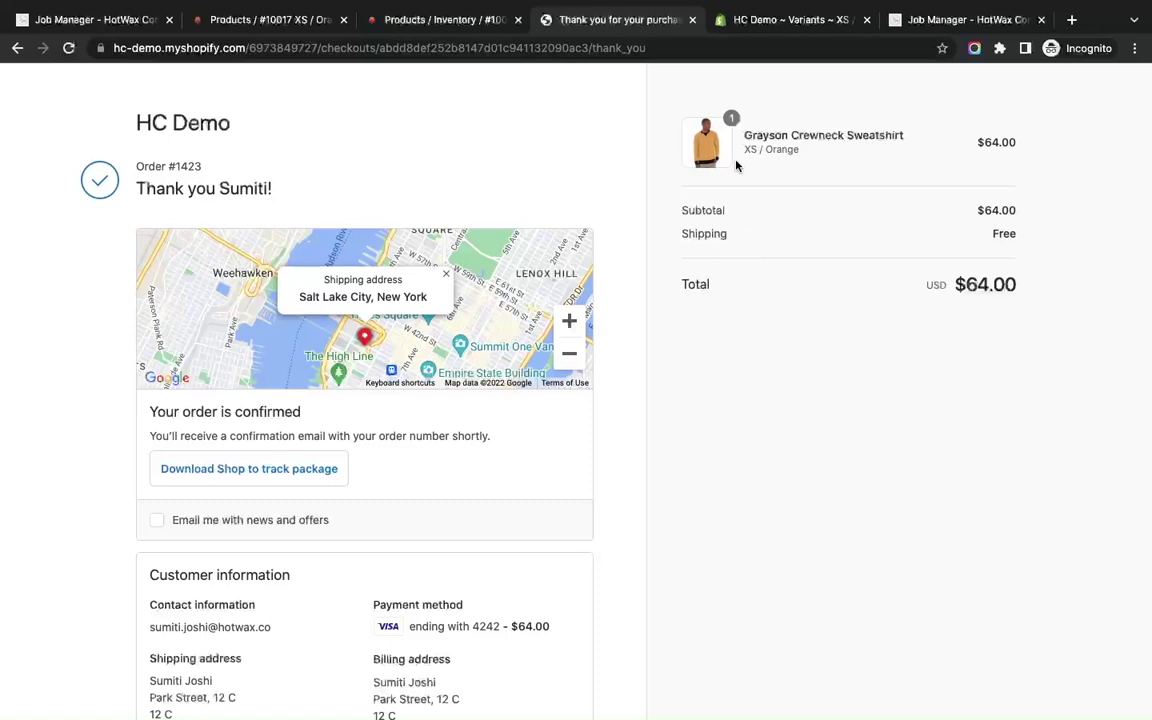
click(425, 22)
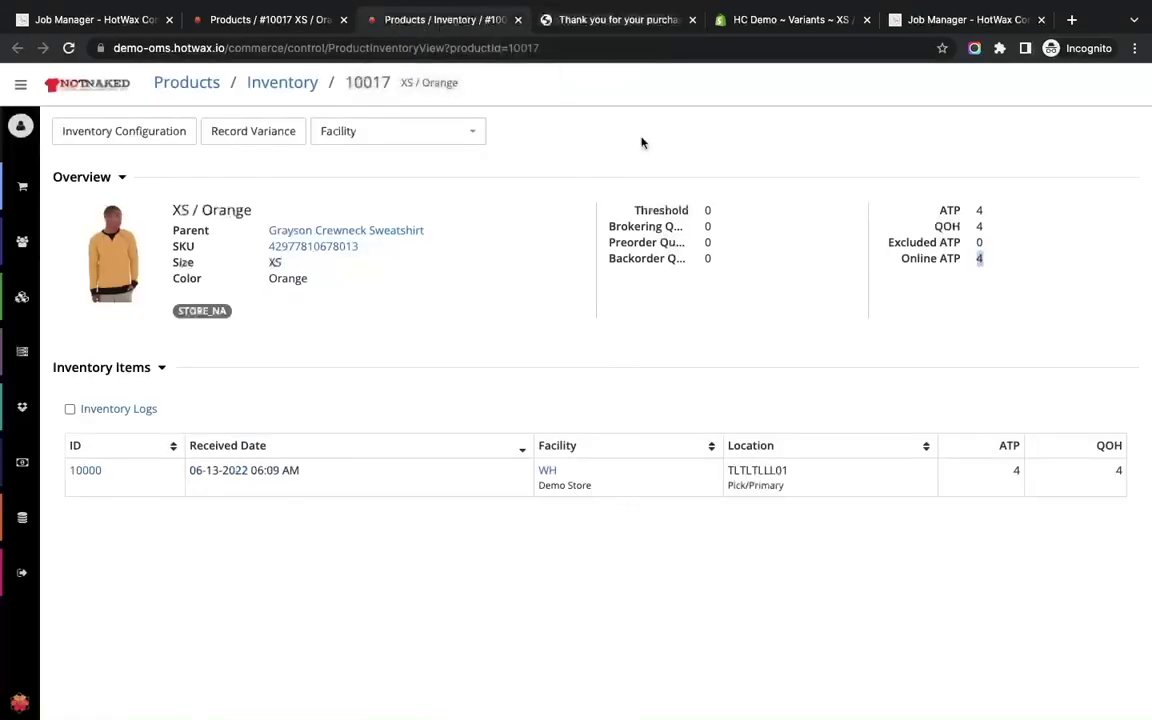
Confirm XS / Orange now shows Online ATP 0 in HotWax and Sold Out on the storefront.
click(628, 22)
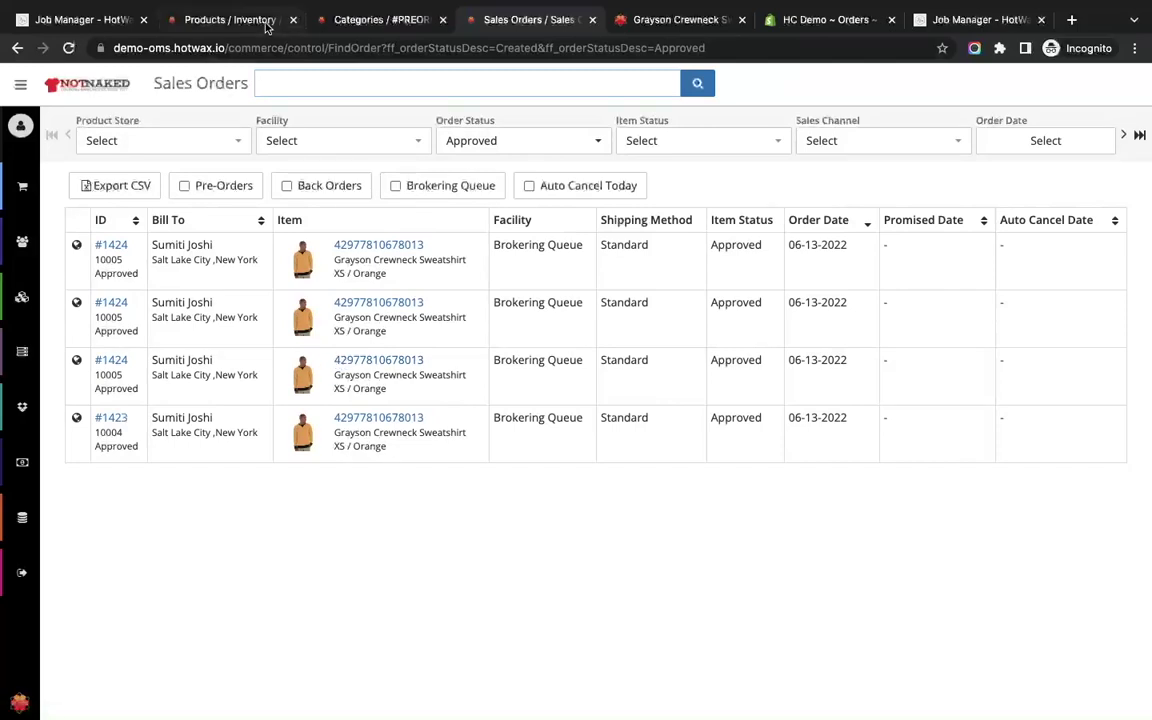
click(238, 21)
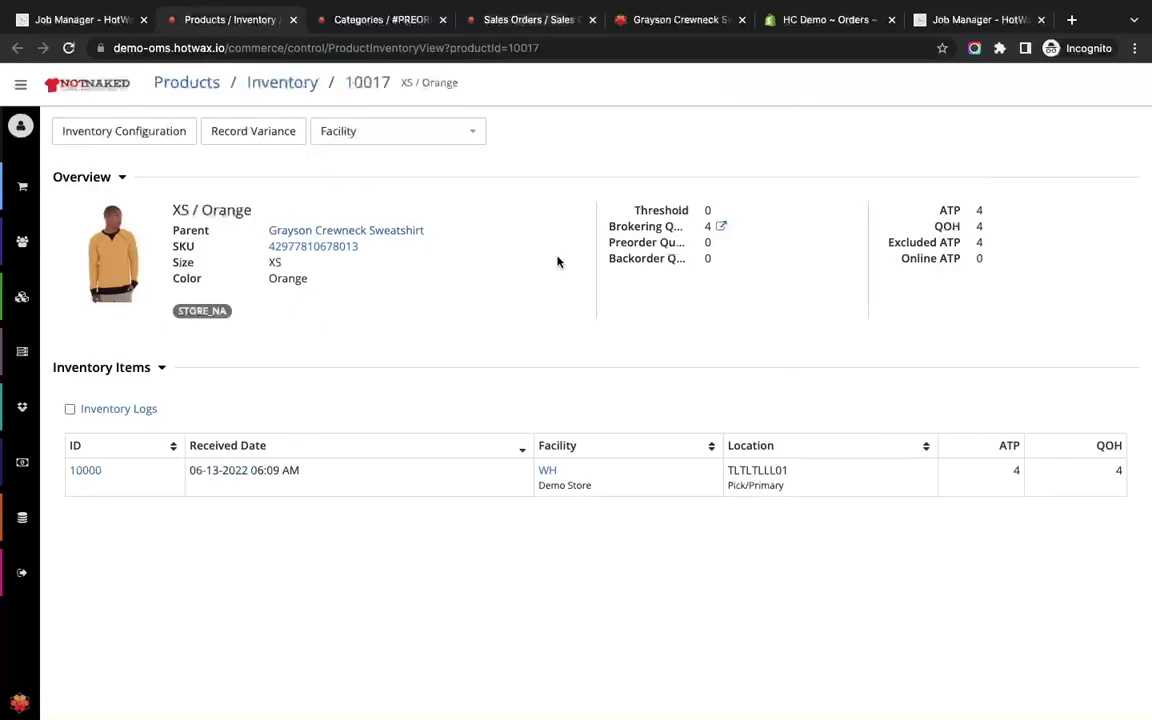
triple_click(935, 257)
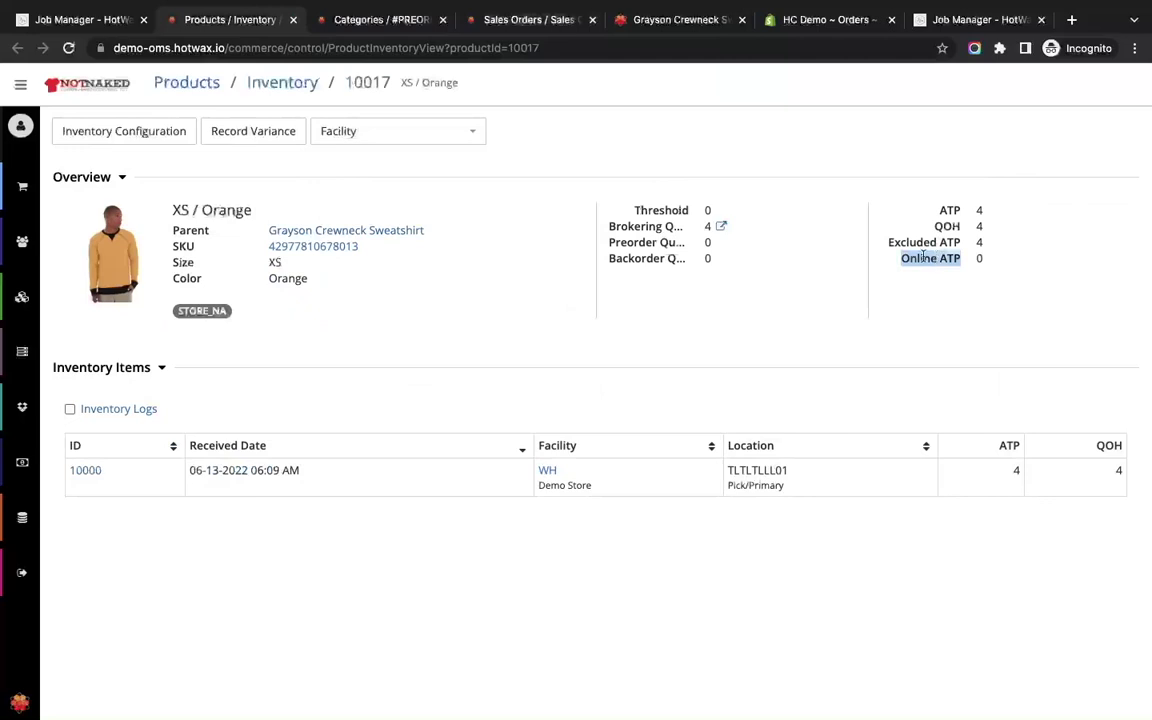
click(650, 22)
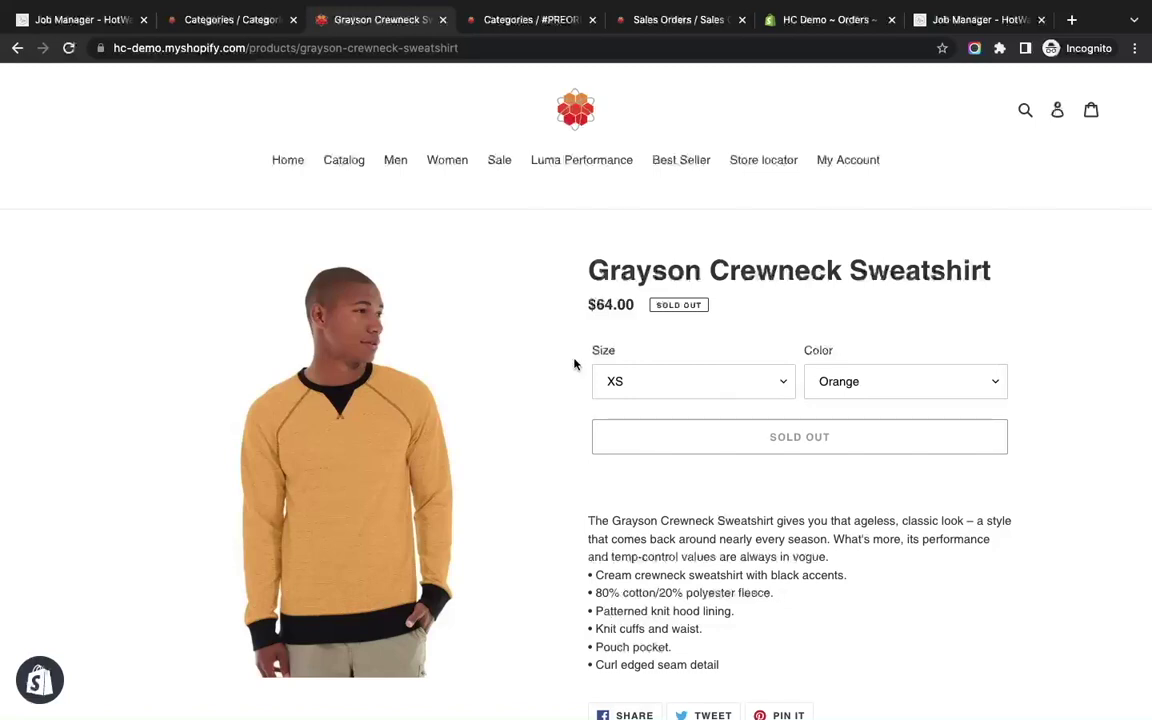
Review PREORDER_CAT's products, now including Grayson Crewneck Sweatshirt XS / Orange through 07-25-2022.
click(226, 22)
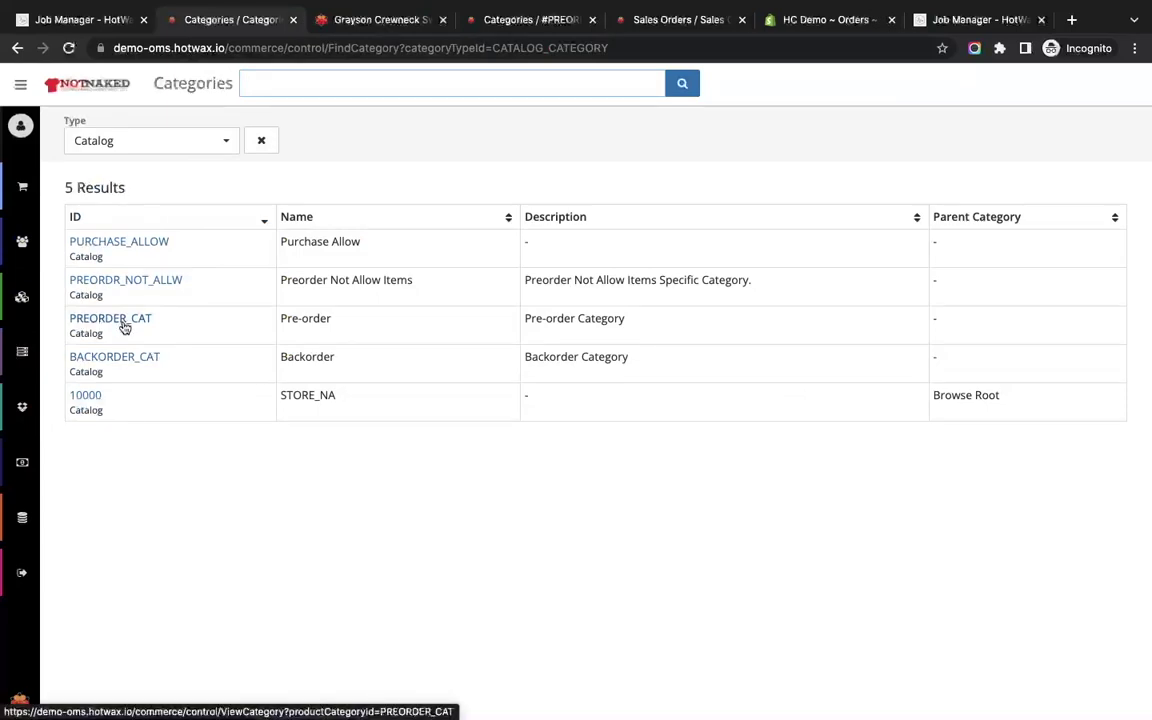
click(124, 327)
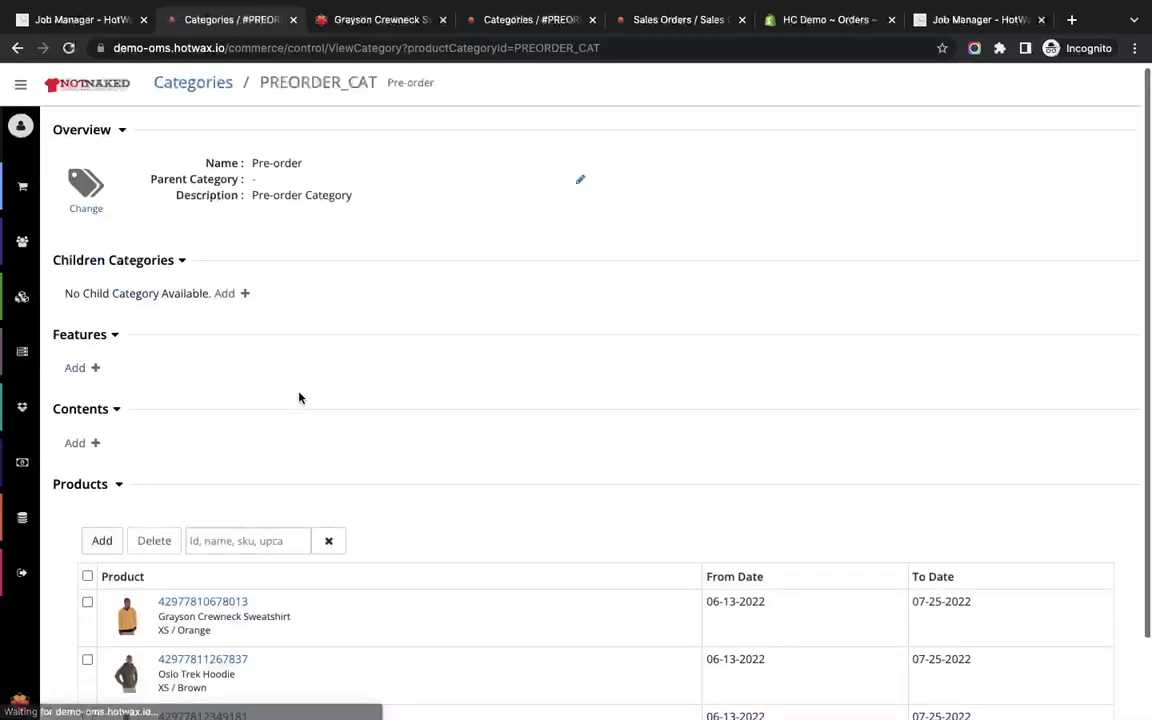
scroll(298, 399, down, 2)
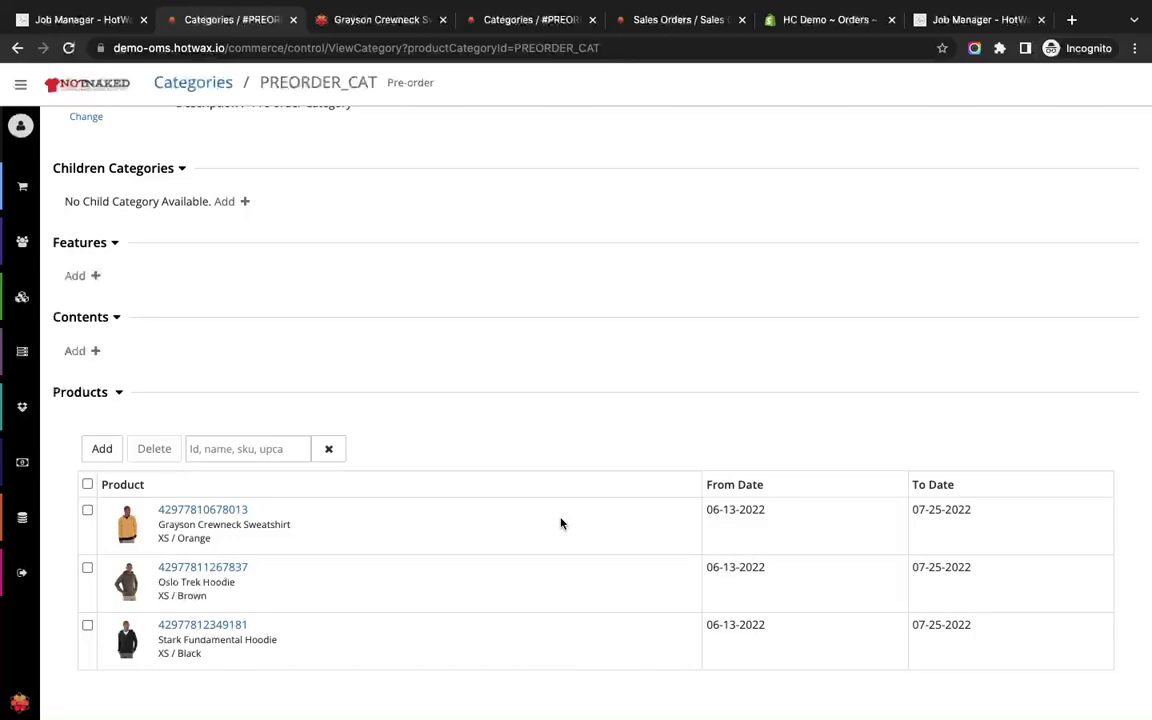
scroll(561, 523, up, 1)
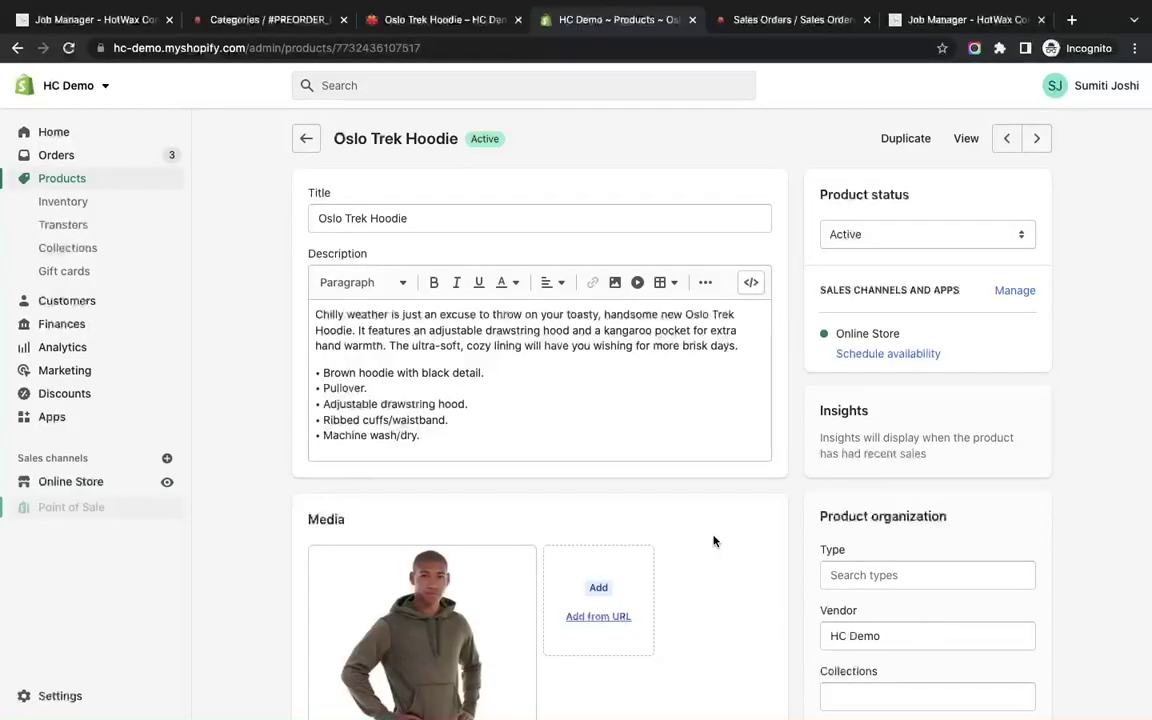
Check the Oslo Trek Hoodie XS / Brown variant's PRE_ORDER metafield of 07/25/2022.
scroll(713, 541, down, 6)
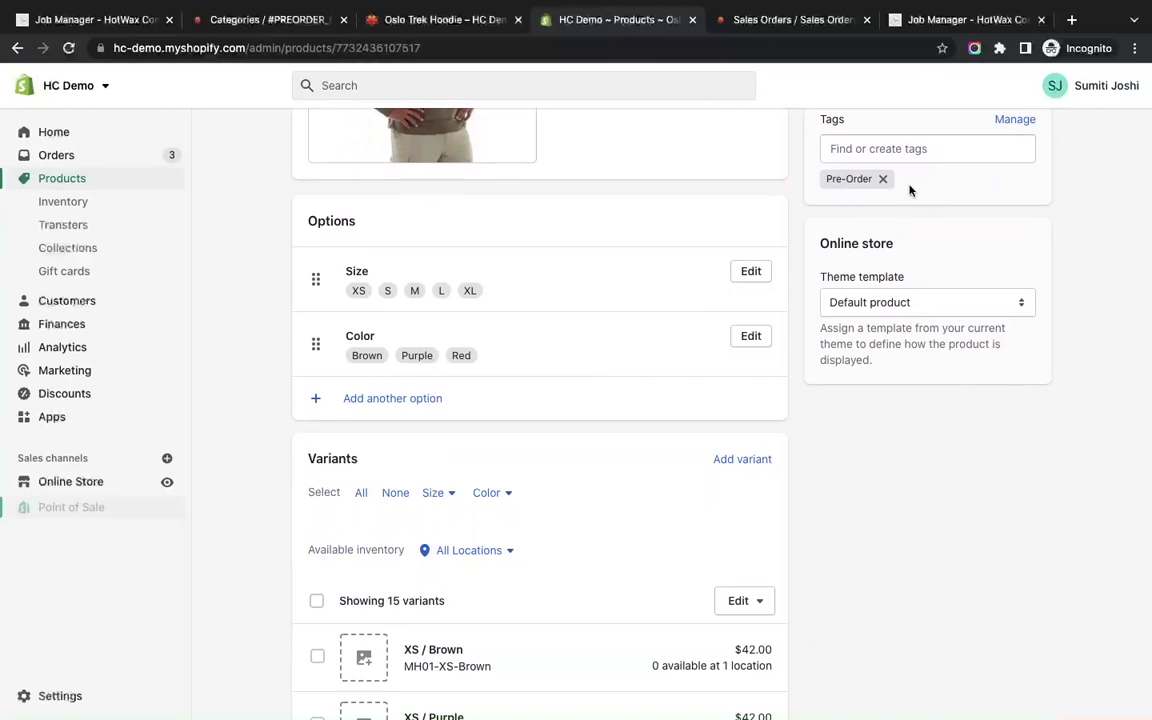
scroll(591, 388, down, 3)
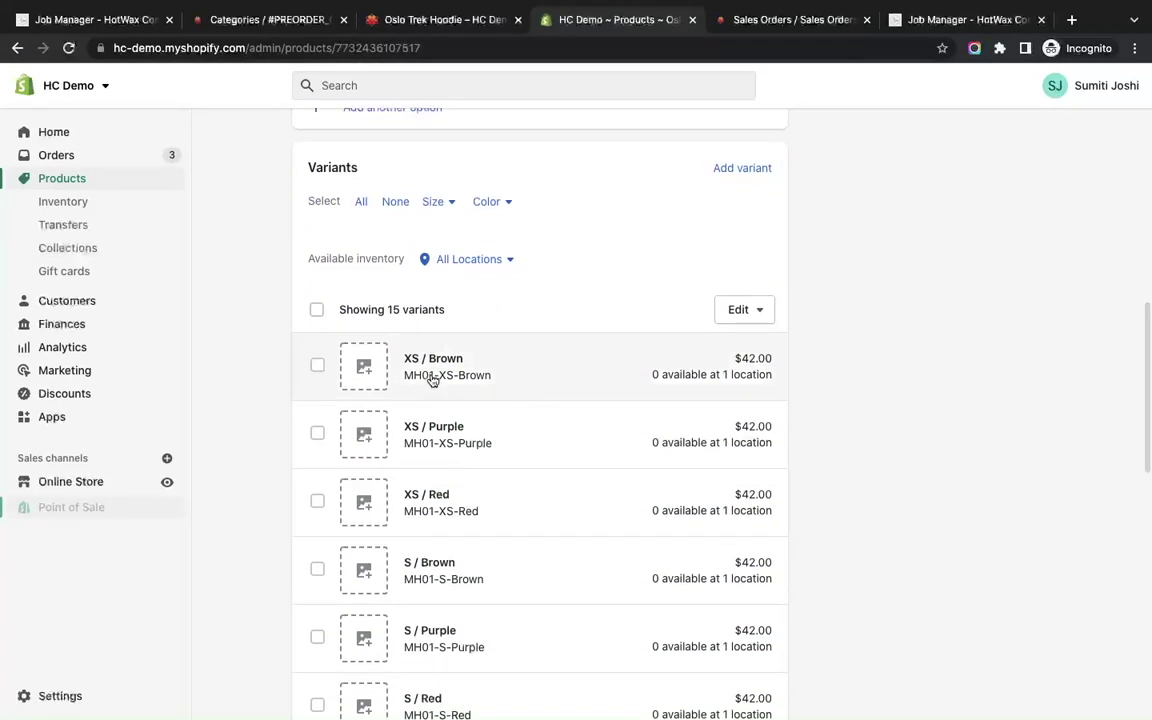
click(432, 380)
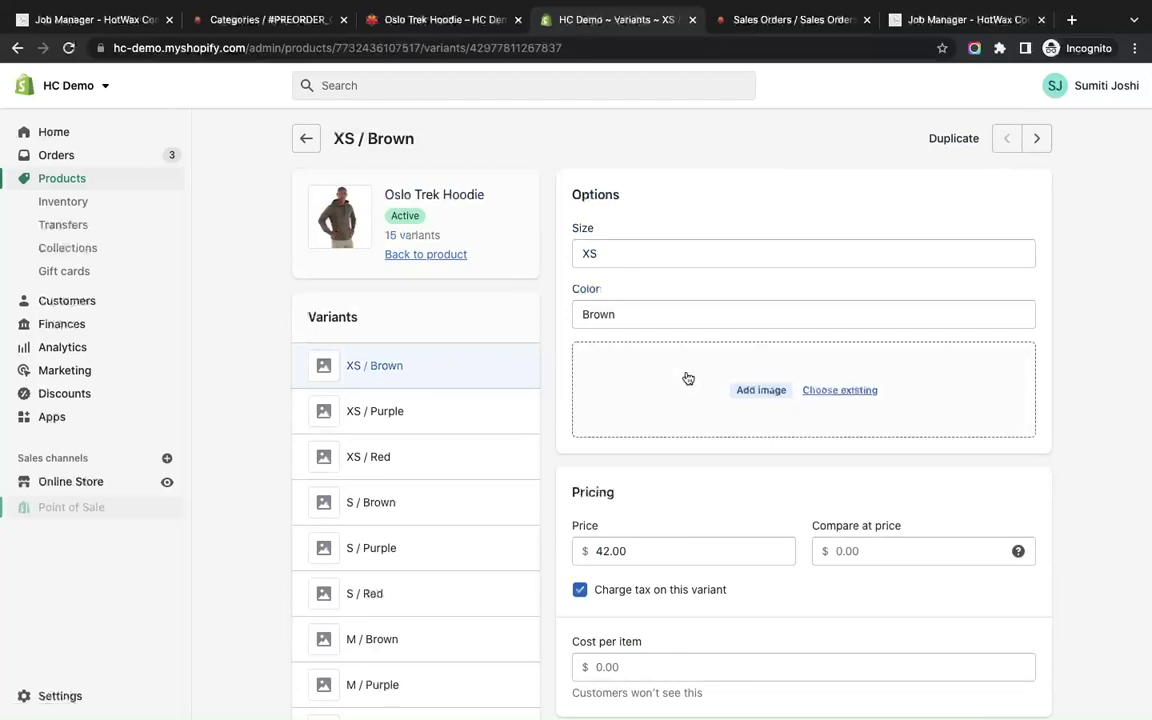
scroll(780, 400, down, 3)
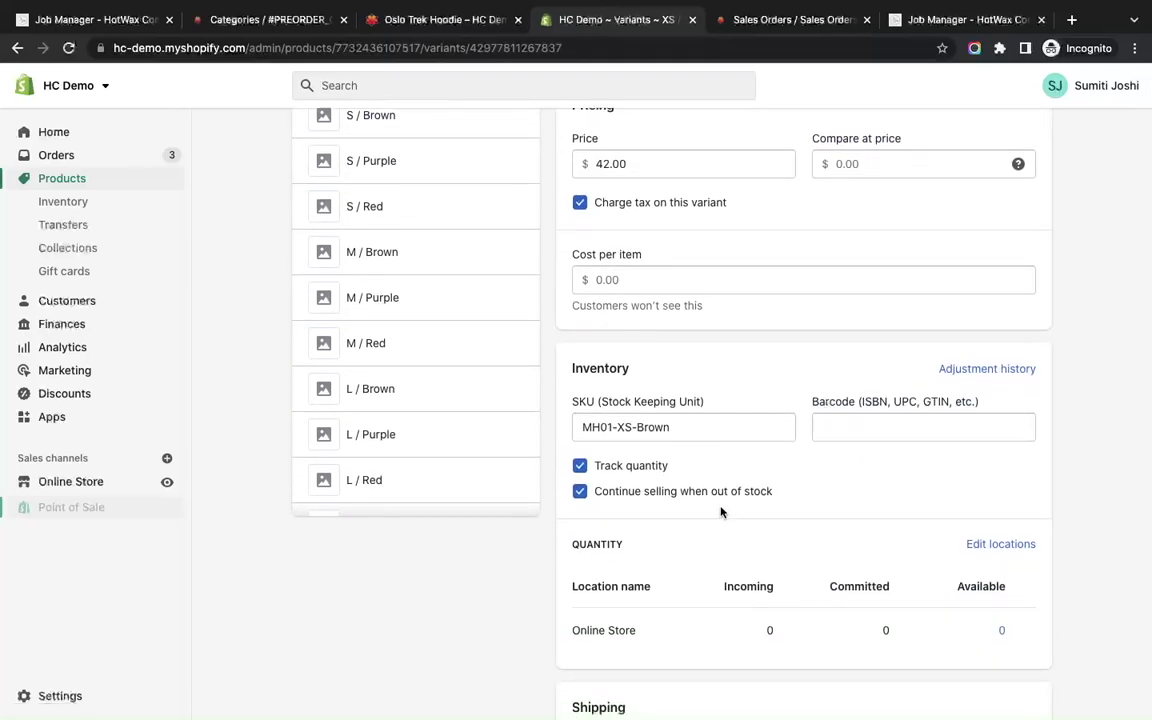
scroll(720, 512, down, 6)
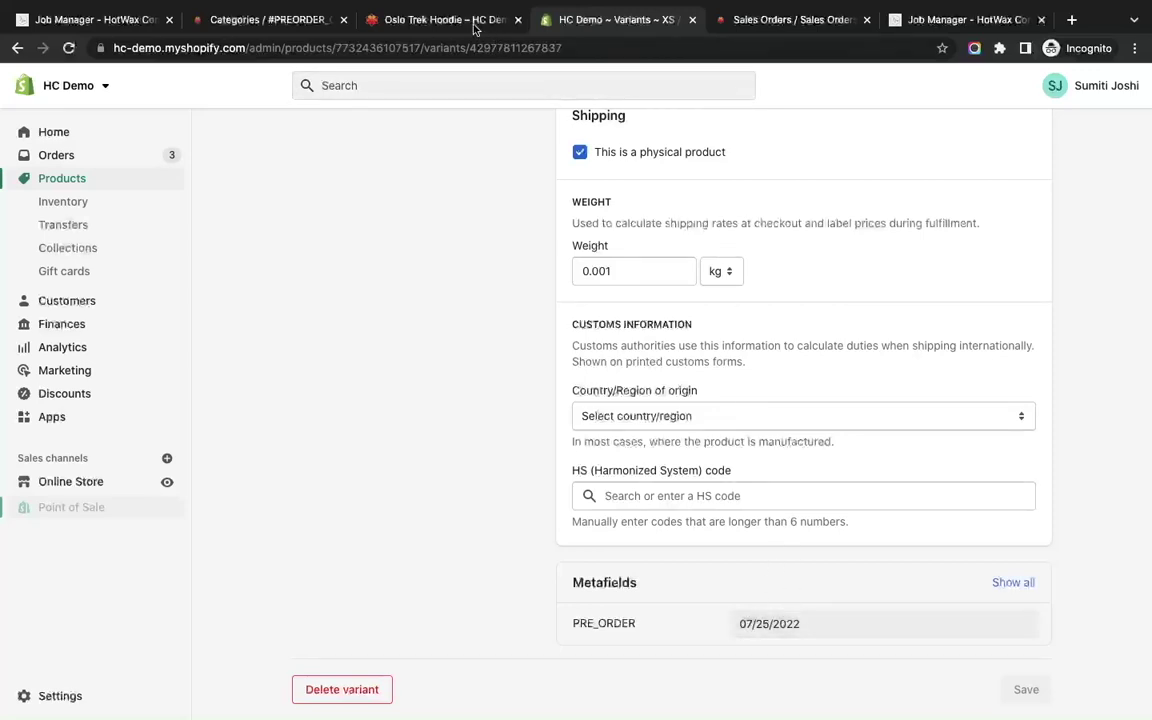
click(440, 20)
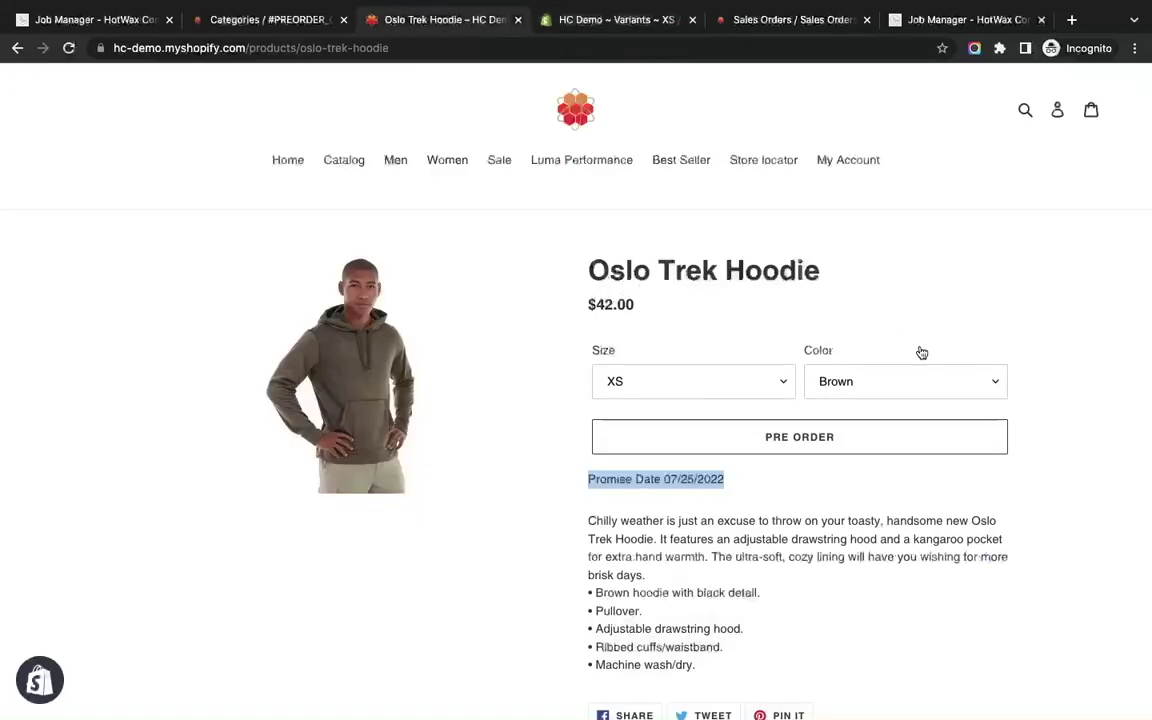
click(746, 437)
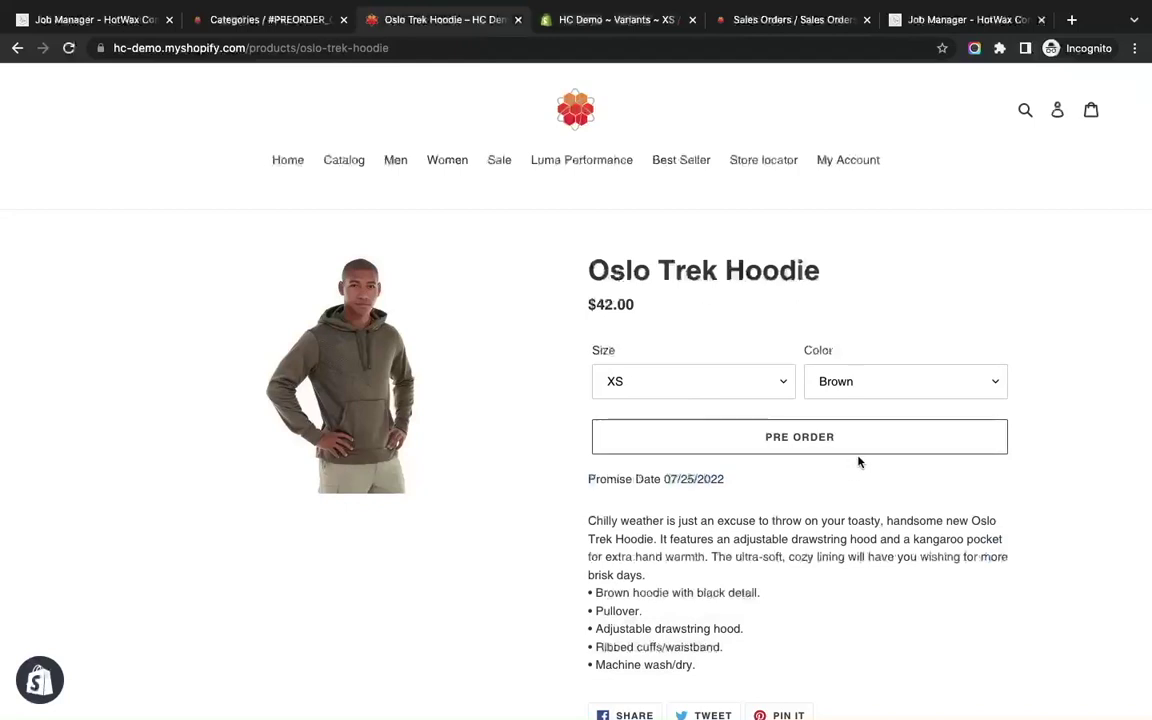